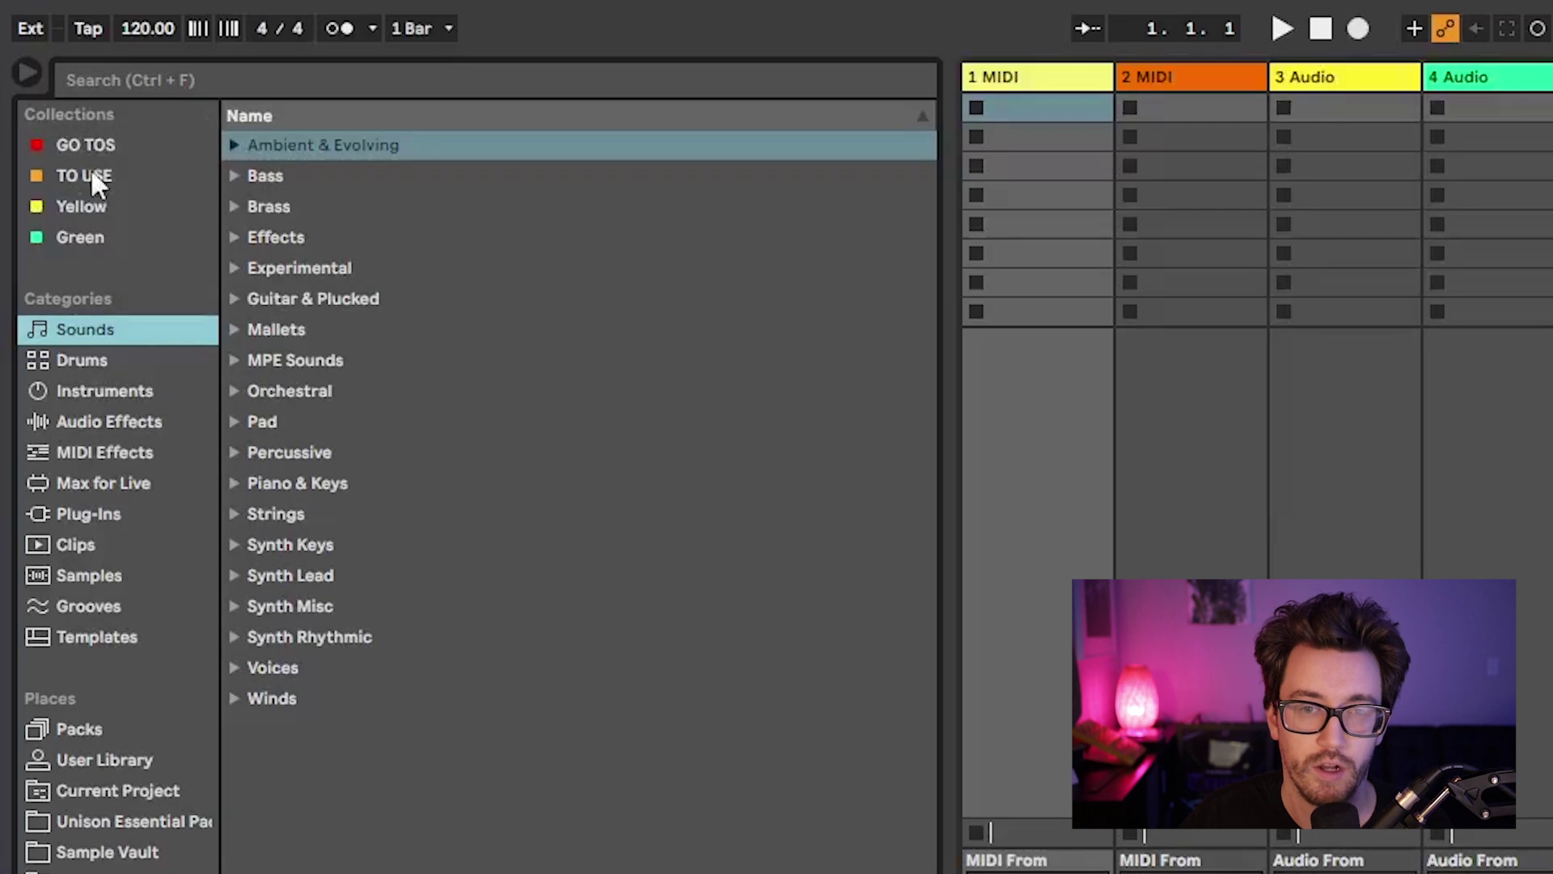
# Step: Choose which collections are shown, then view the GO TOS and TO USE collections
pyautogui.click(190, 115)
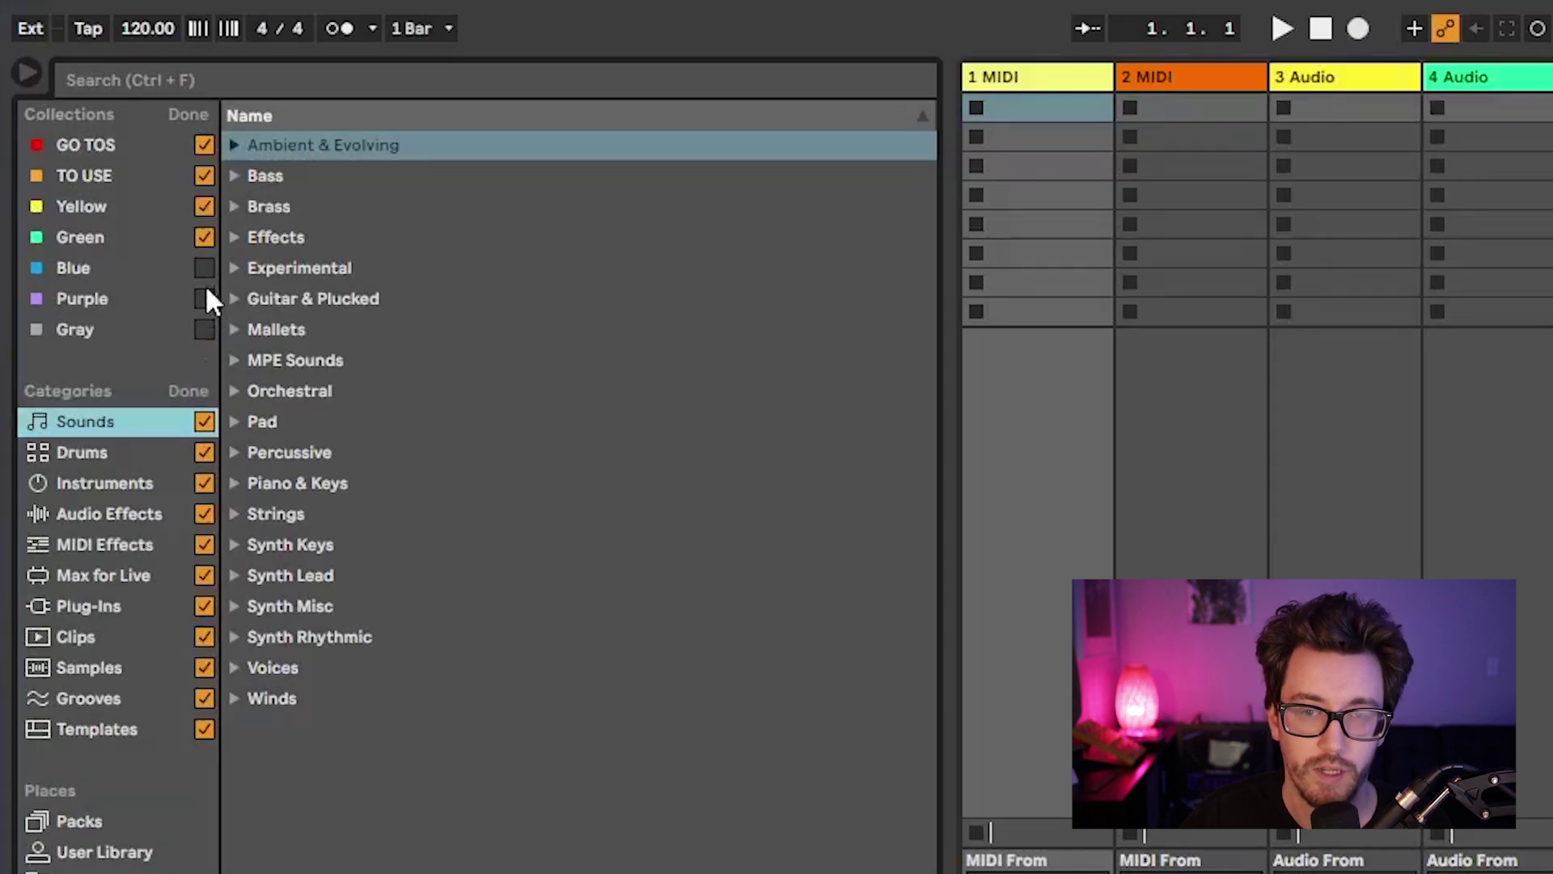
pyautogui.click(189, 116)
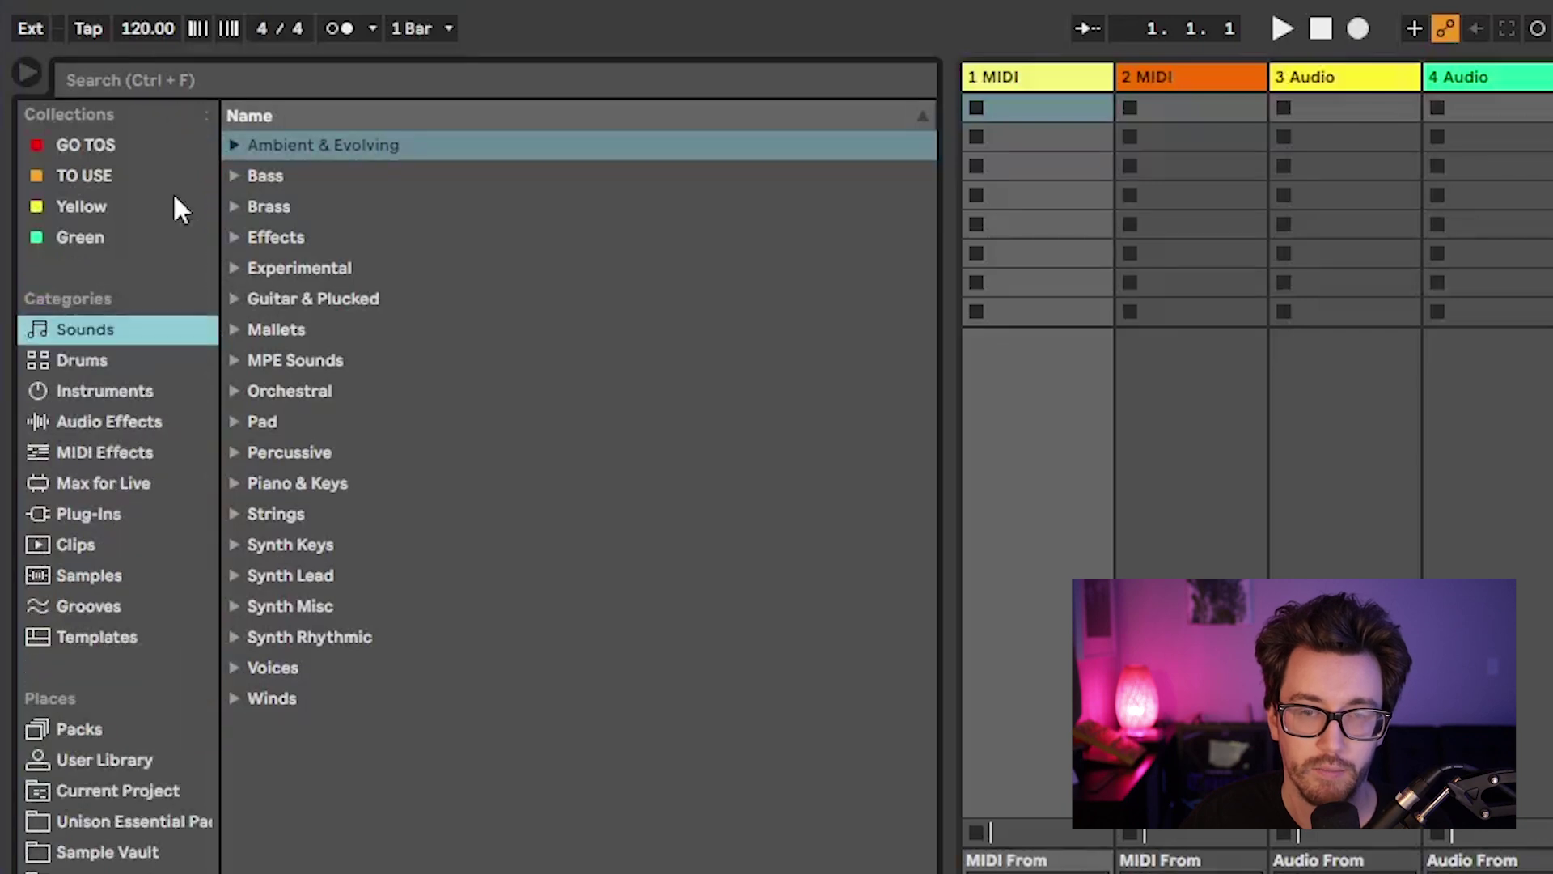
pyautogui.click(81, 138)
pyautogui.click(90, 175)
pyautogui.click(90, 142)
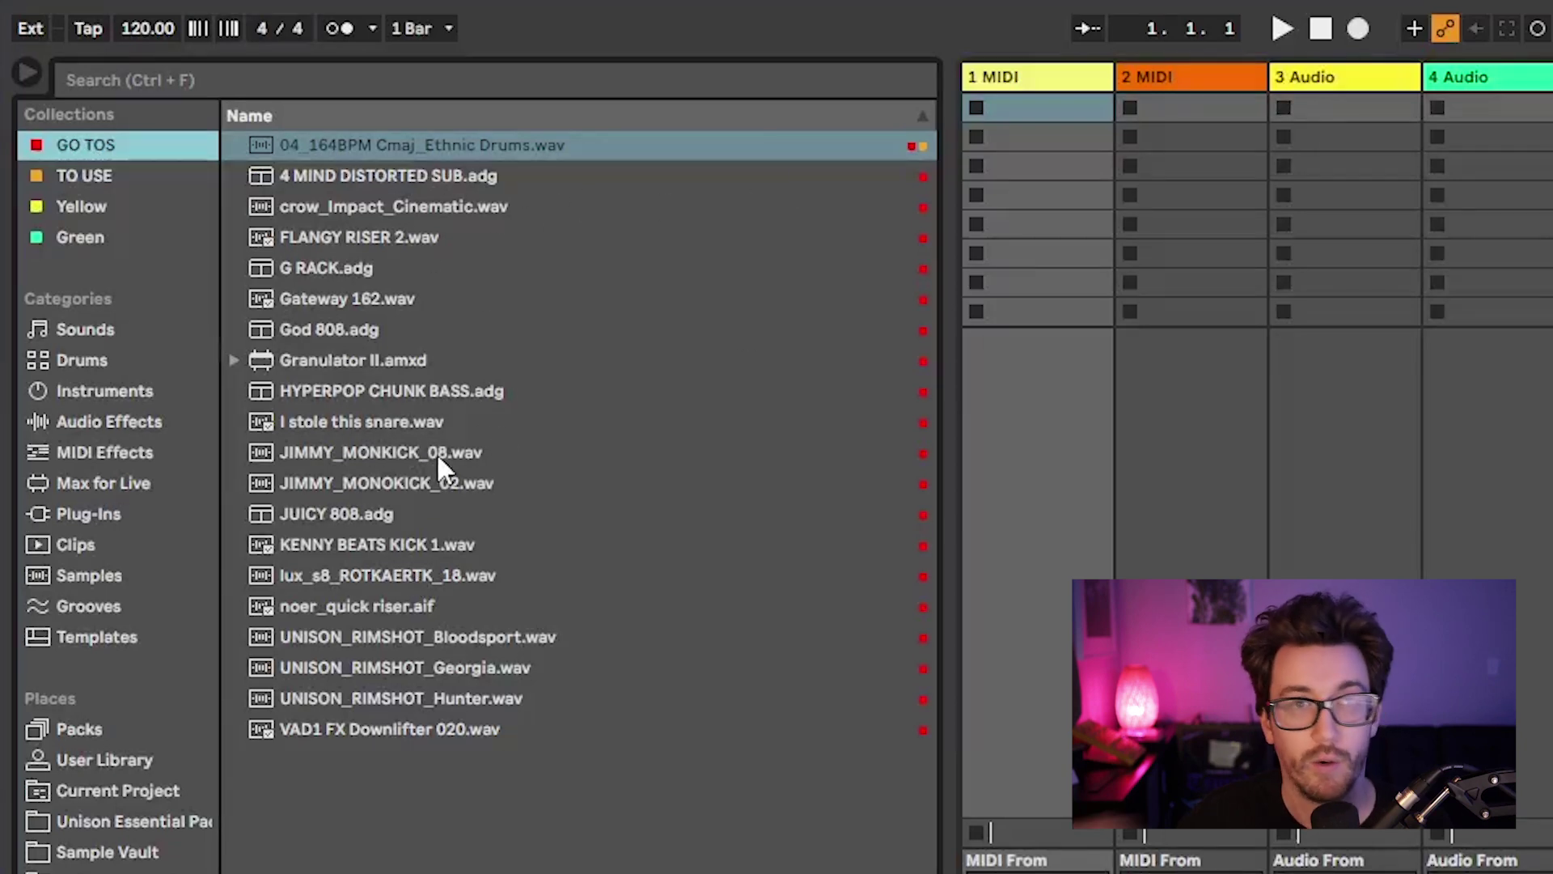
pyautogui.click(85, 173)
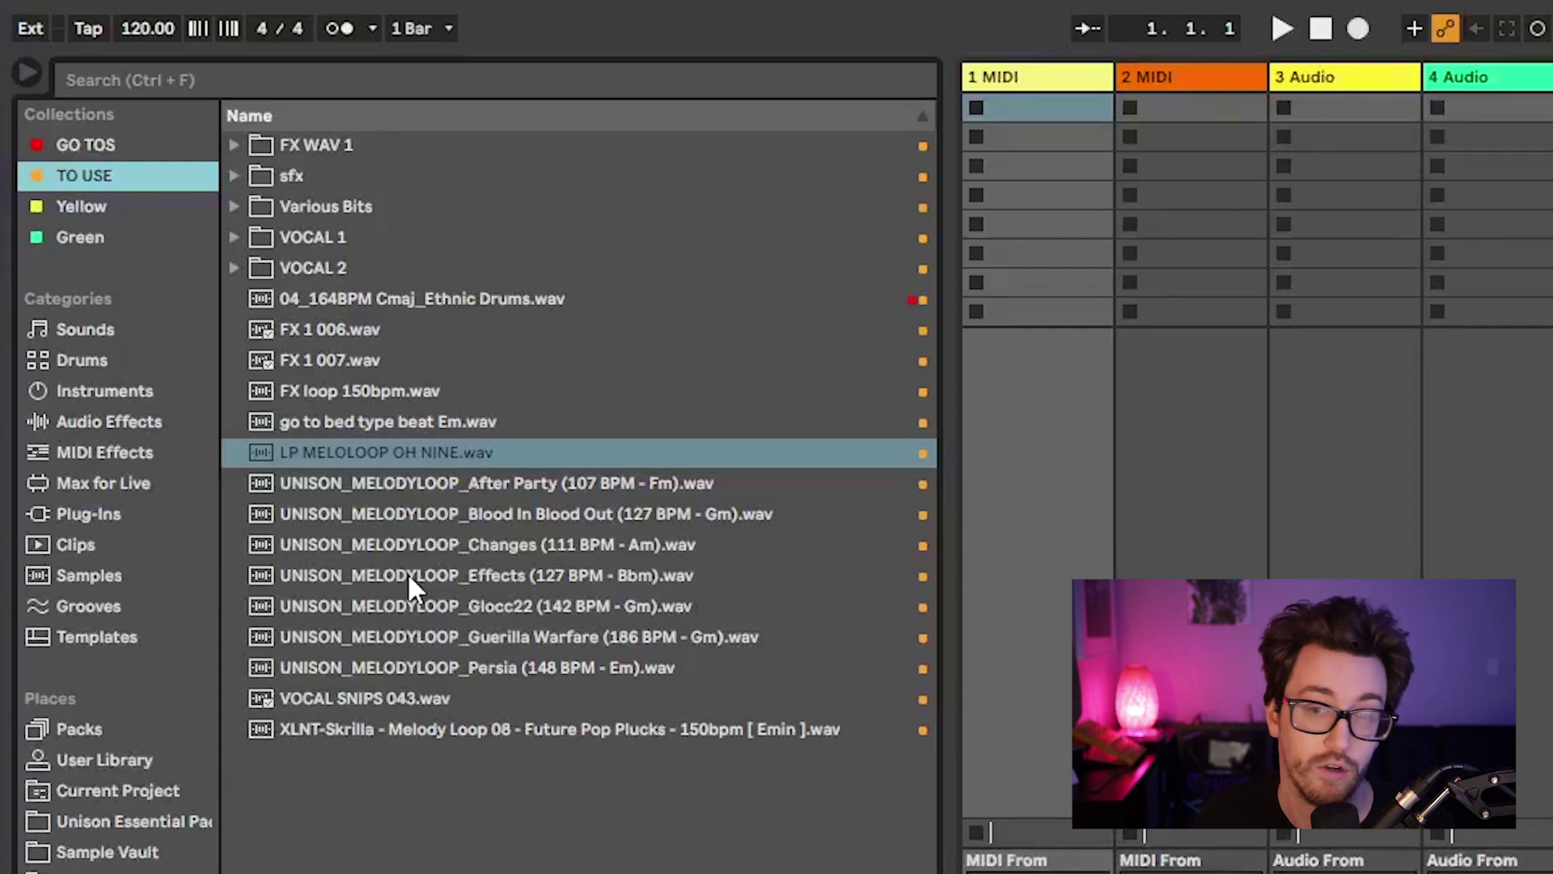
# Step: Tag the Instrument Rack preset A Stash.adg with GO TOS and find it in that collection
pyautogui.click(99, 391)
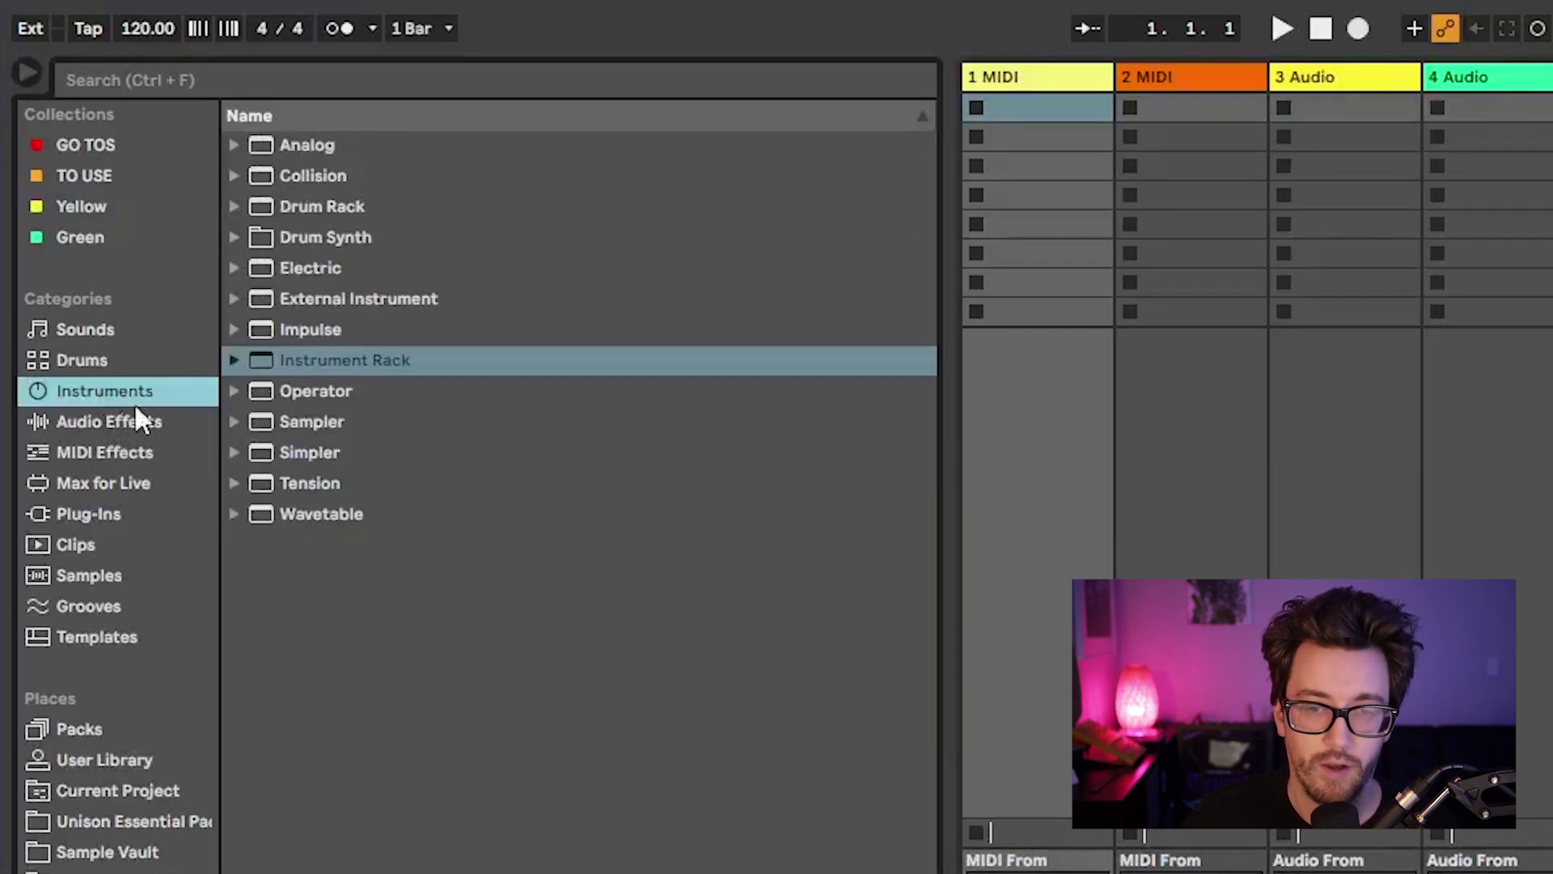
pyautogui.click(234, 362)
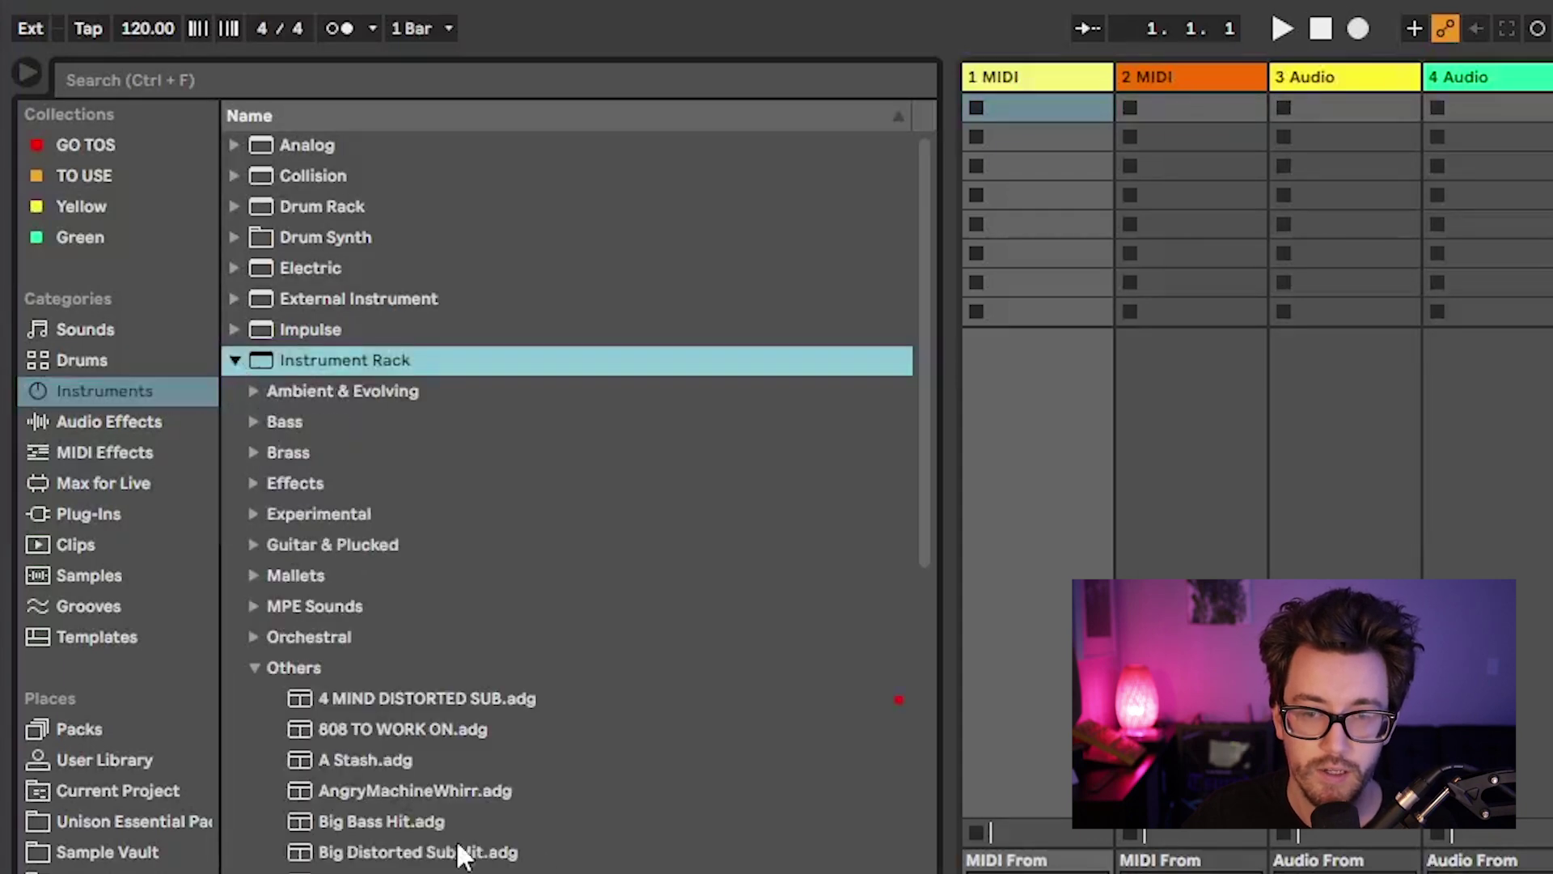
pyautogui.scroll(-3, 415, 789)
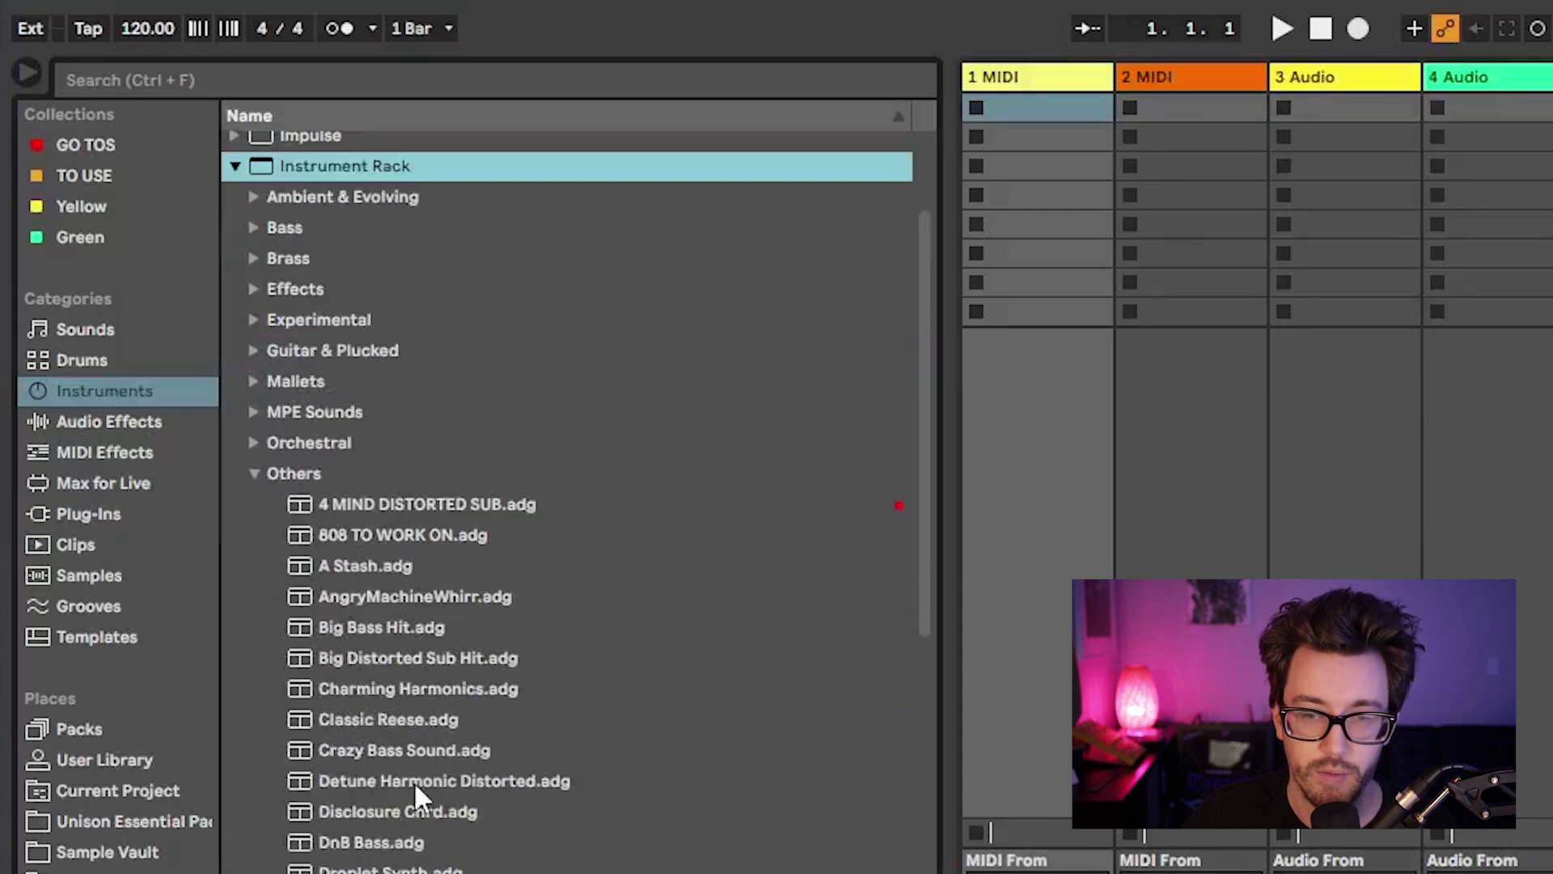
pyautogui.rightClick(377, 564)
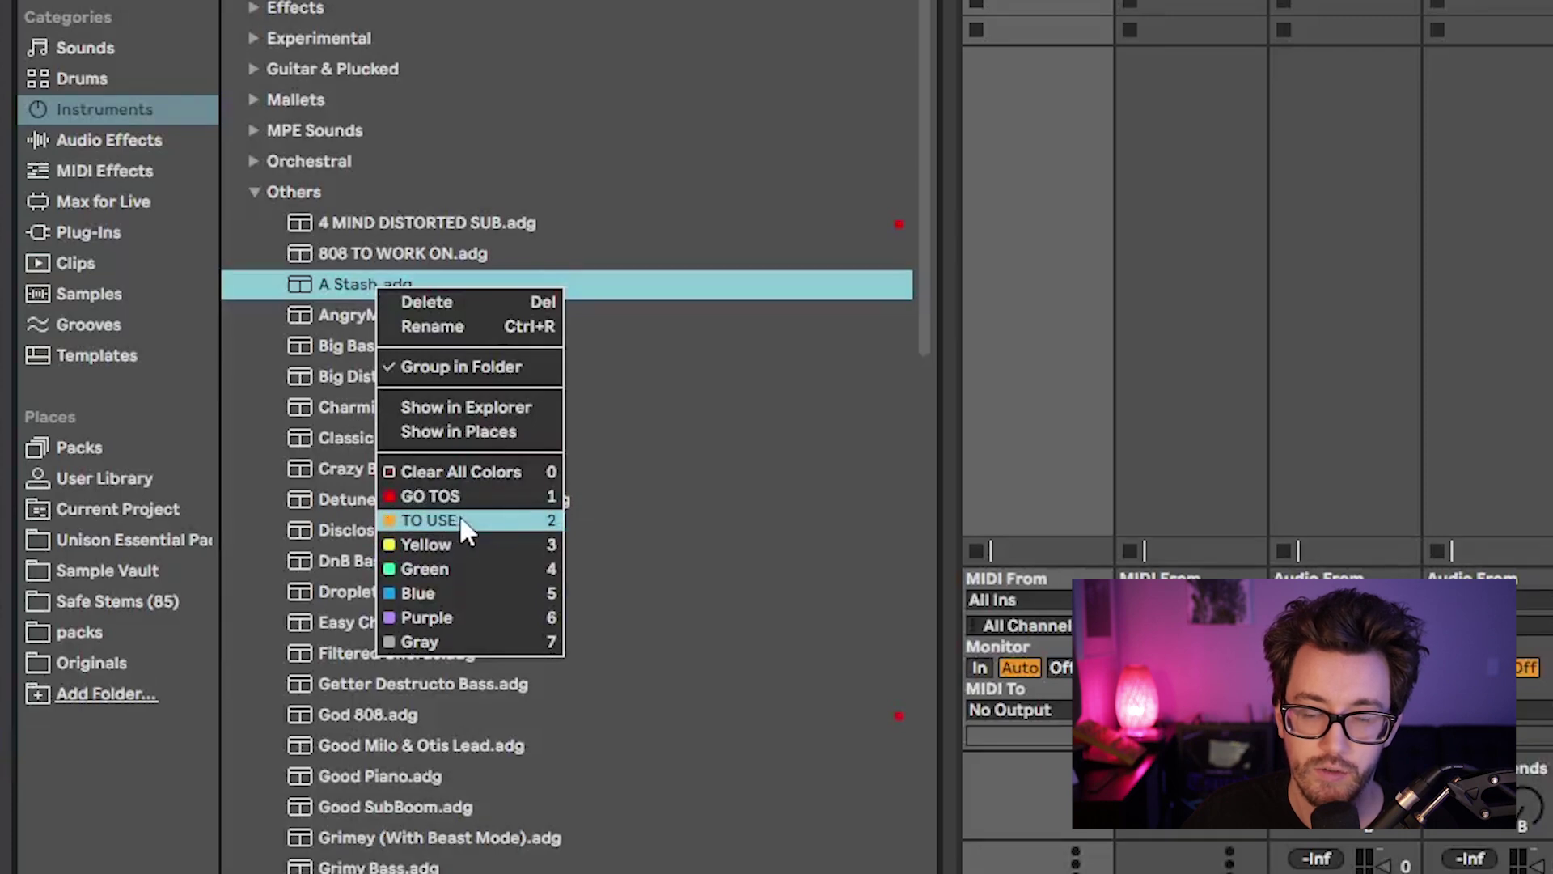
pyautogui.click(457, 498)
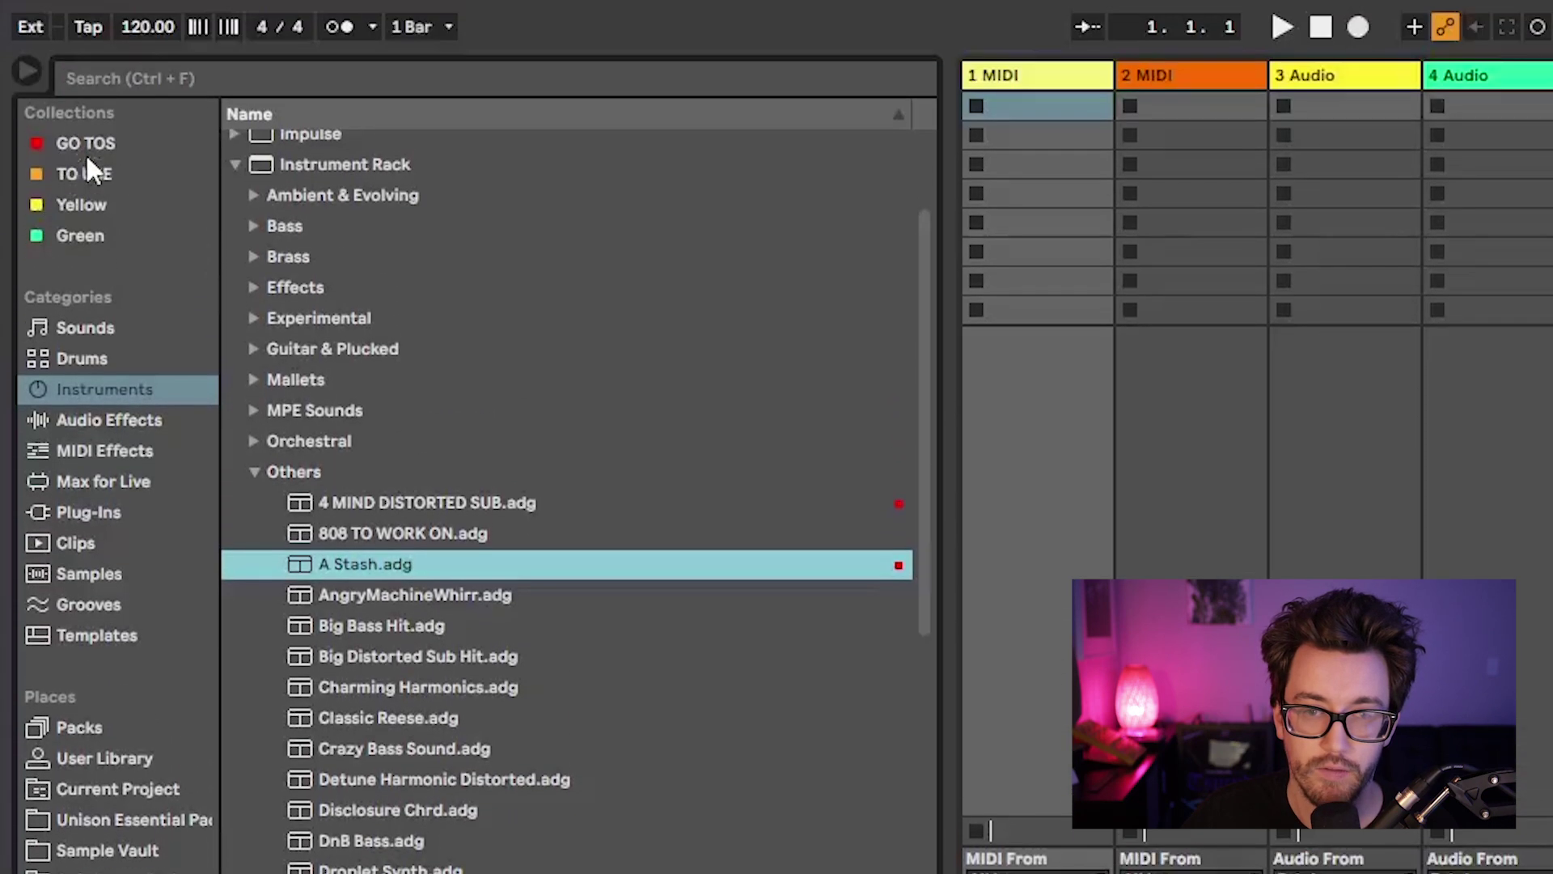
pyautogui.click(84, 142)
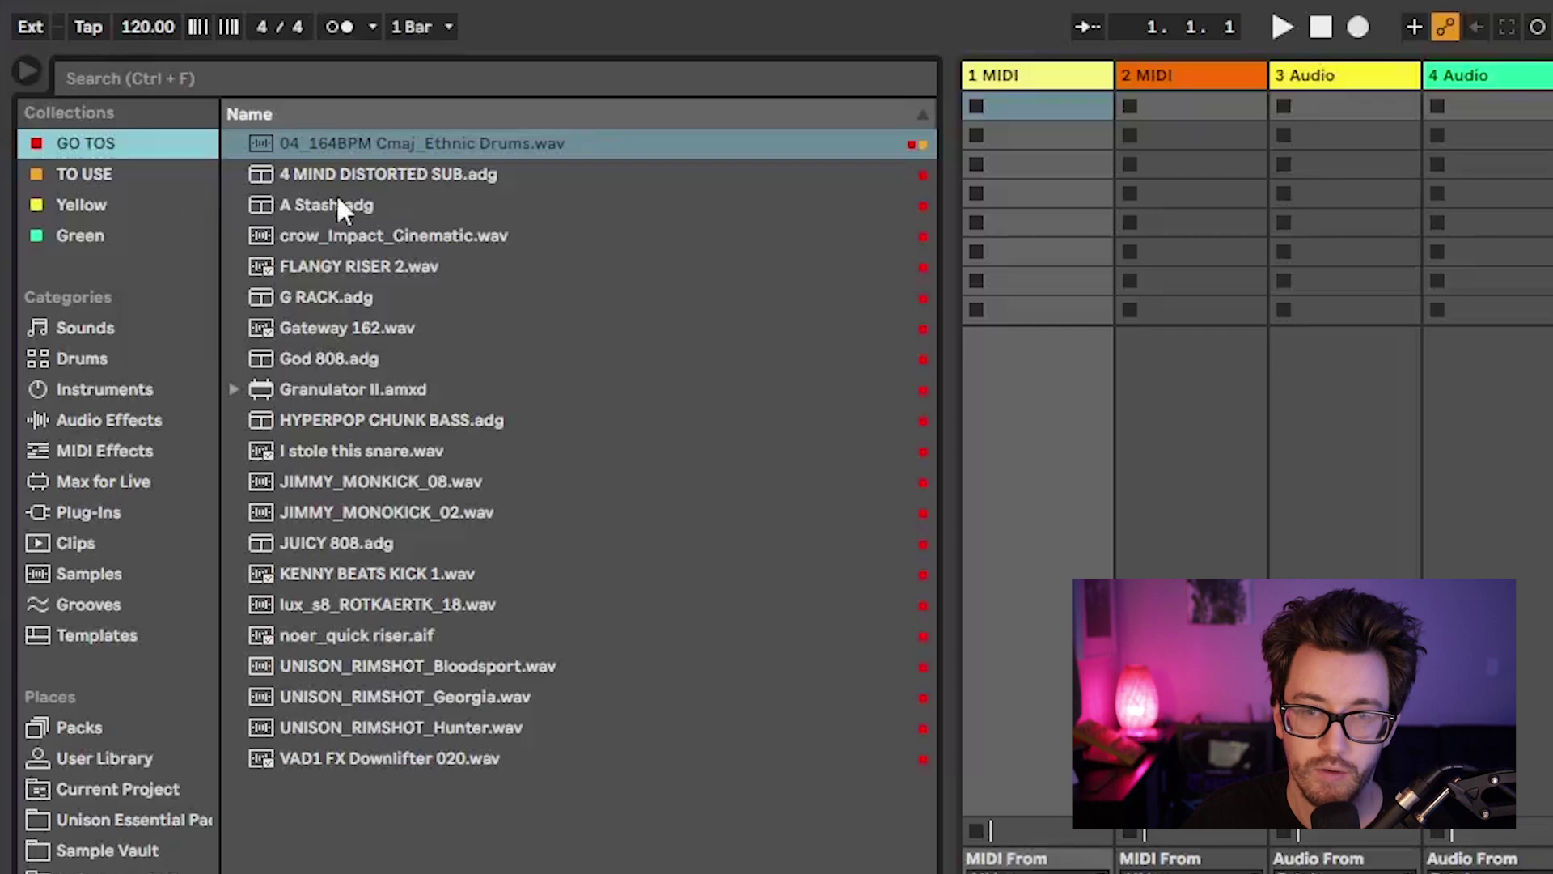
pyautogui.click(315, 205)
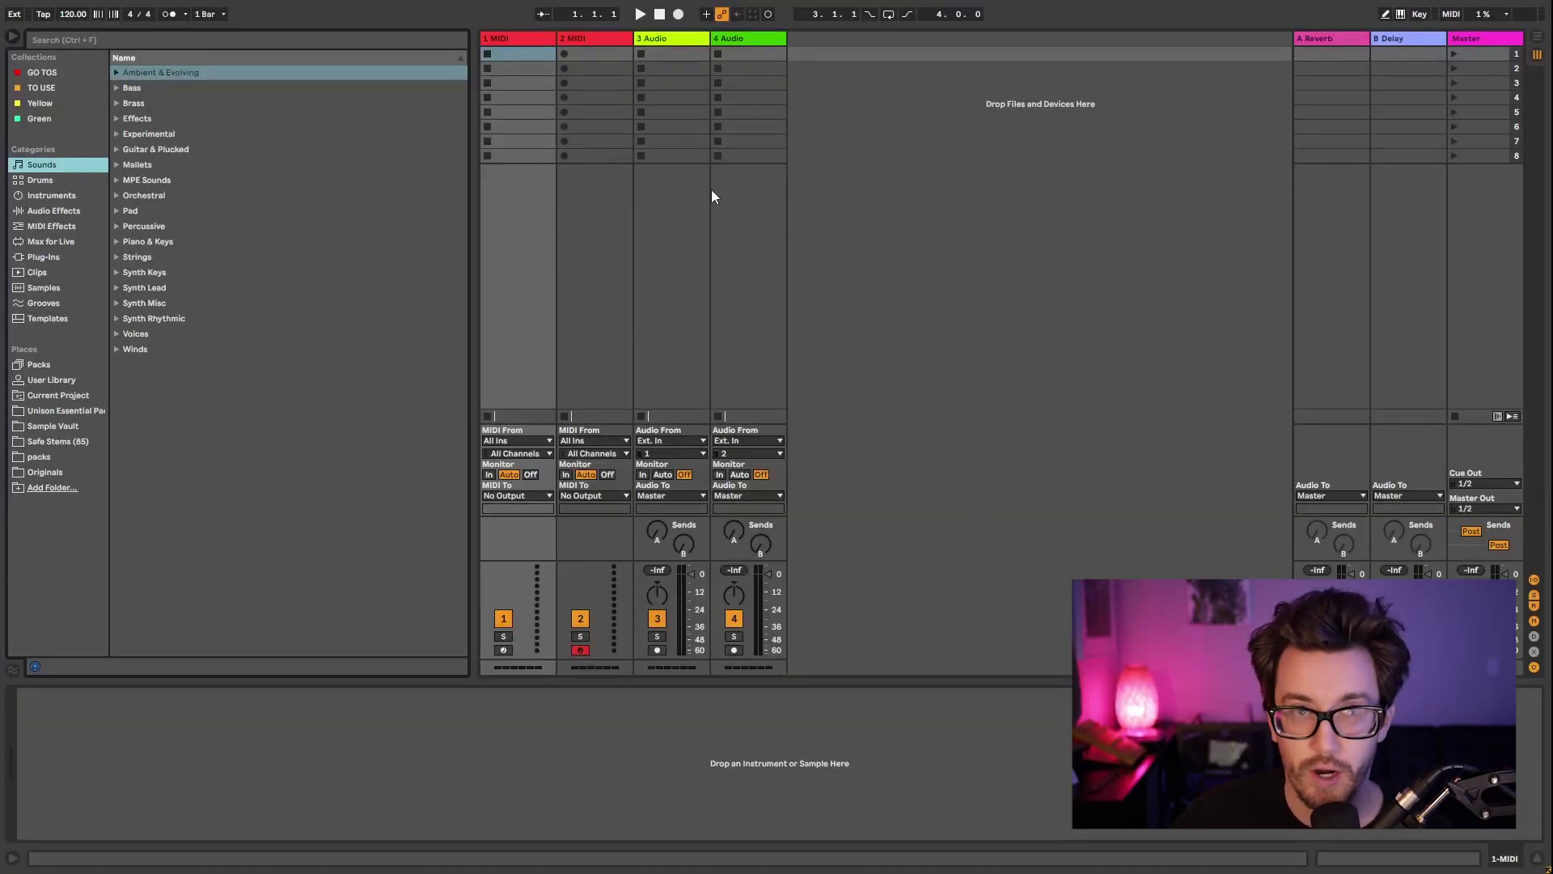
pyautogui.click(571, 41)
pyautogui.click(676, 41)
pyautogui.click(743, 42)
pyautogui.click(673, 47)
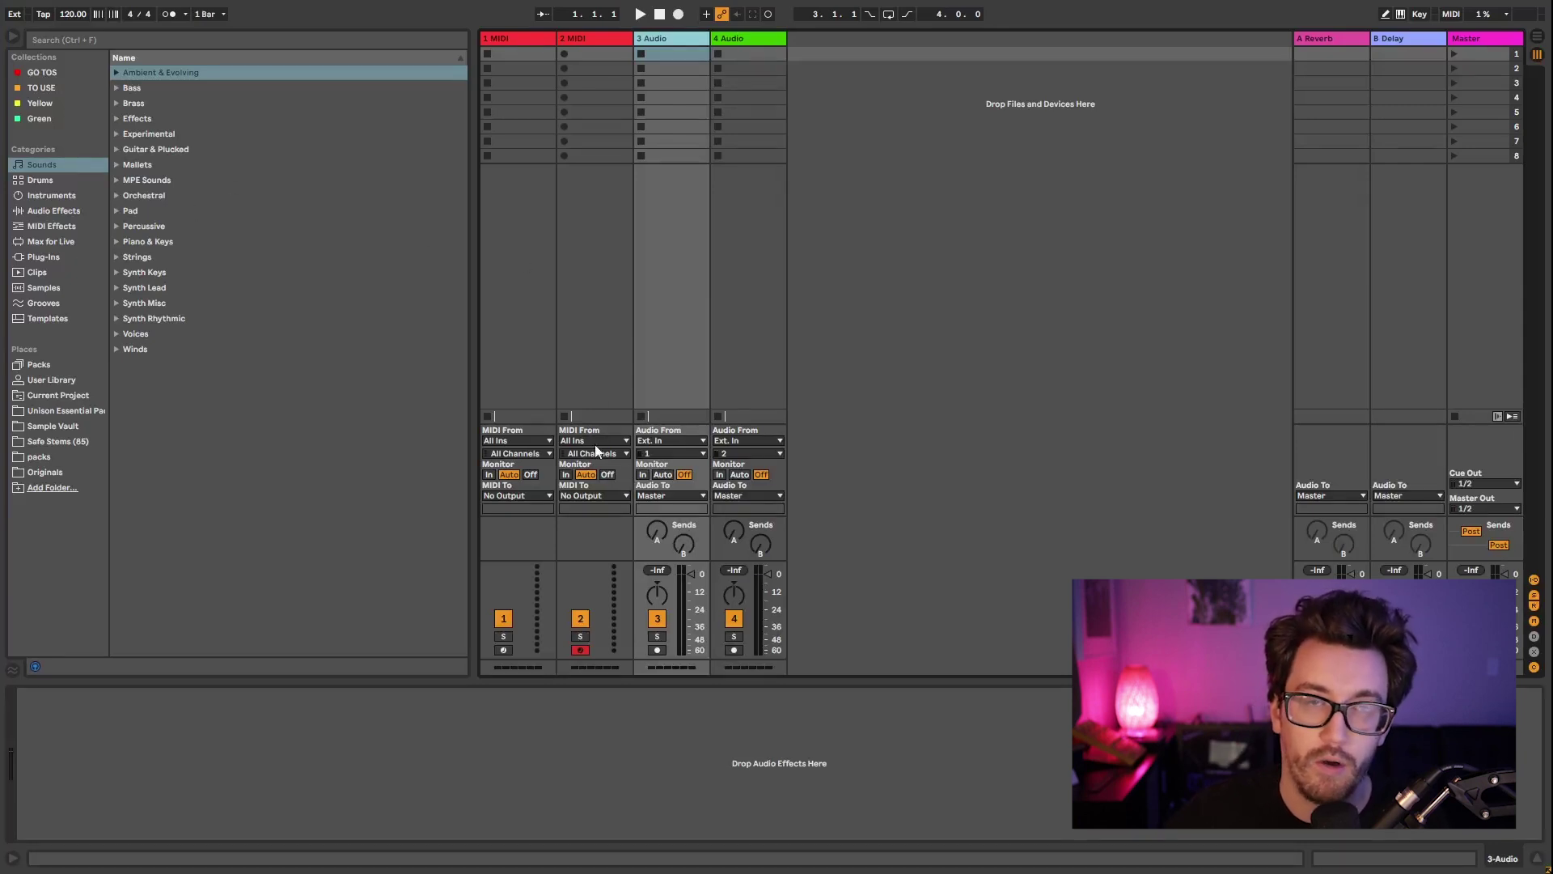
# Step: Load Serum_x64 from Plug-Ins onto MIDI track 1 and close its plug-in window
pyautogui.click(41, 257)
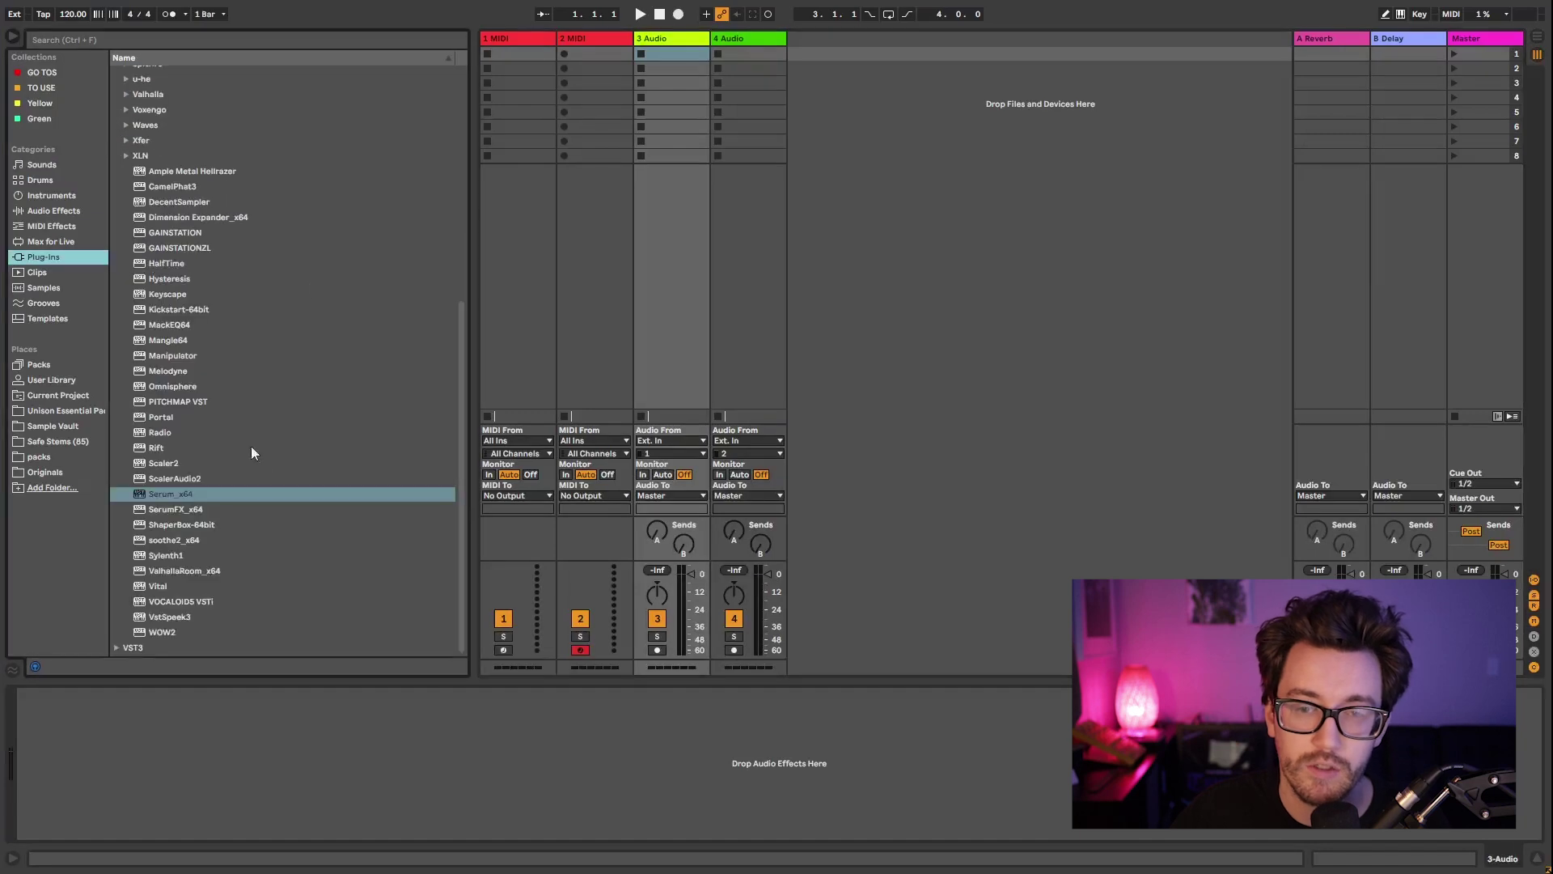
pyautogui.moveTo(160, 502); pyautogui.dragTo(522, 196)
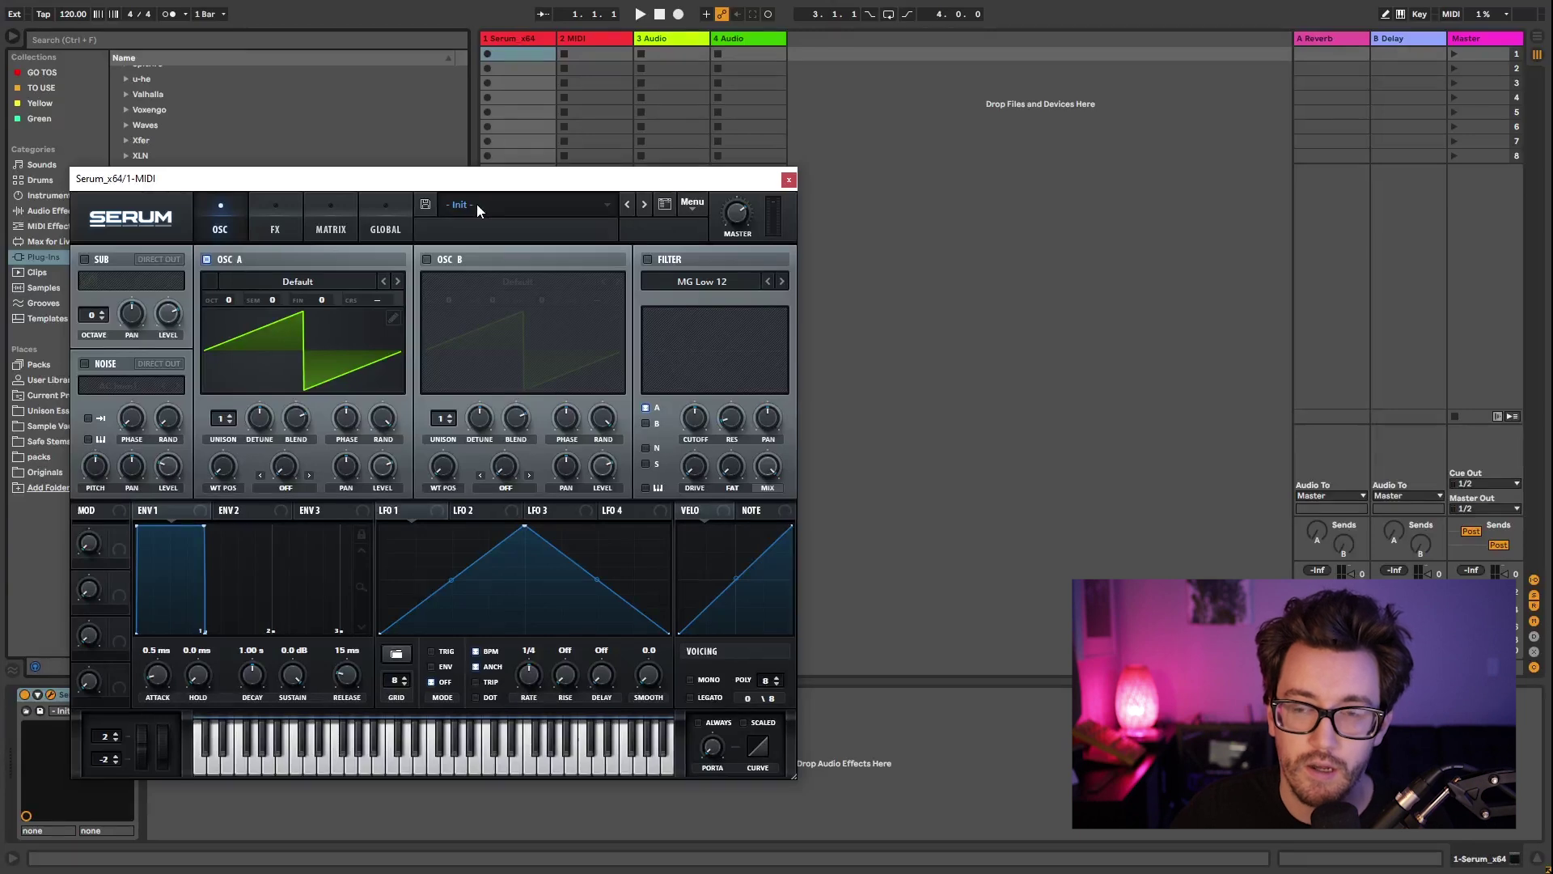
pyautogui.click(789, 183)
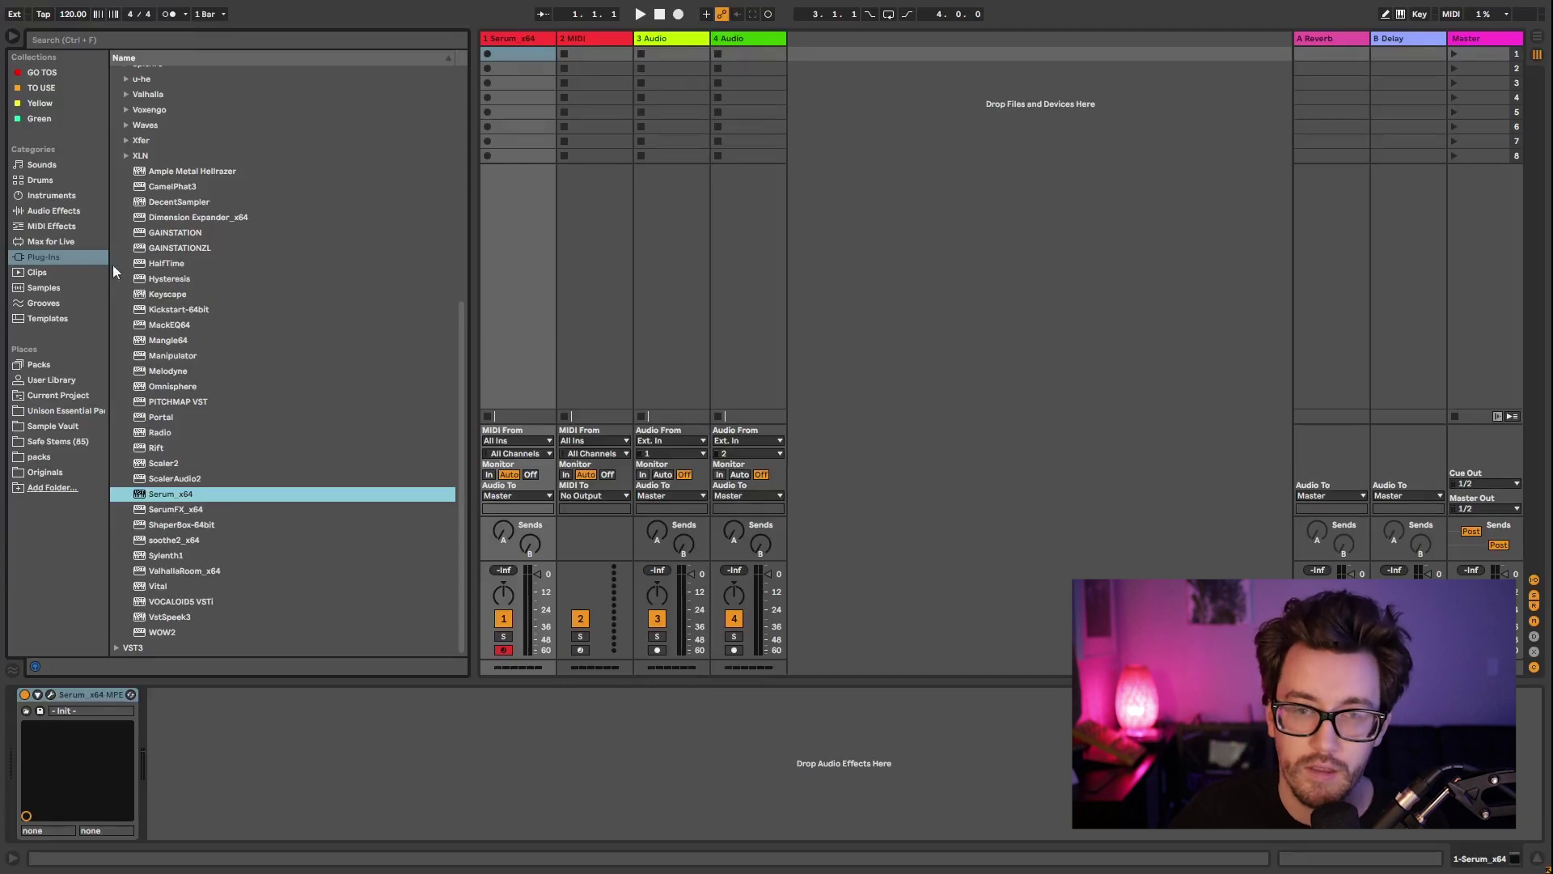
# Step: Add Compressor and then EQ Eight after Serum on the Serum track
pyautogui.click(45, 212)
pyautogui.moveTo(162, 202); pyautogui.dragTo(259, 728)
pyautogui.moveTo(162, 304); pyautogui.dragTo(522, 703)
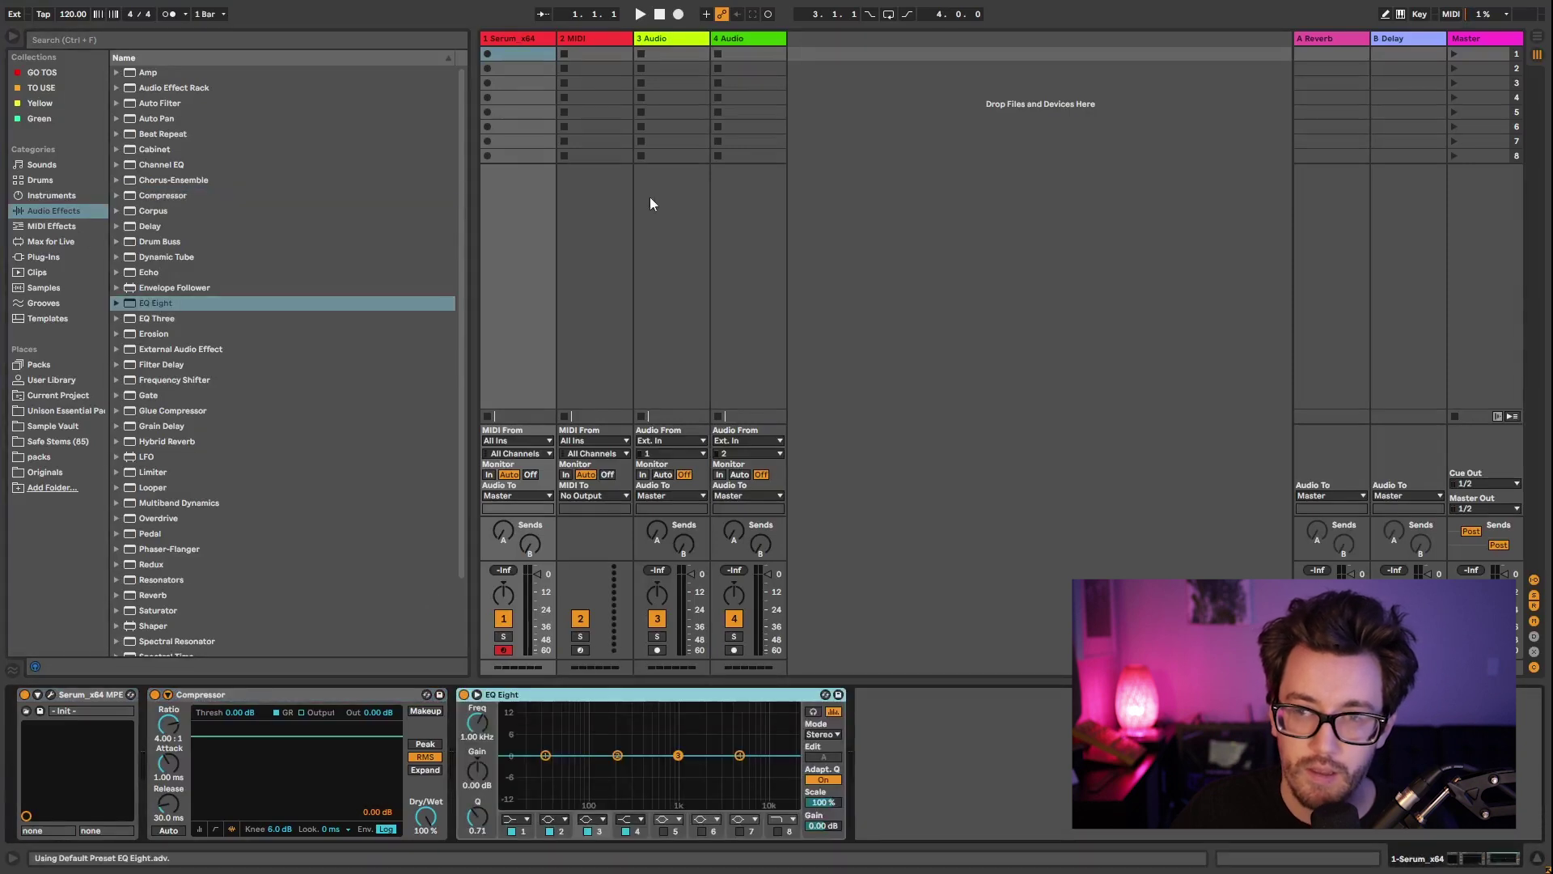
# Step: Delete the 2 MIDI track and duplicate the 3 Audio track with Ctrl+D
pyautogui.click(577, 38)
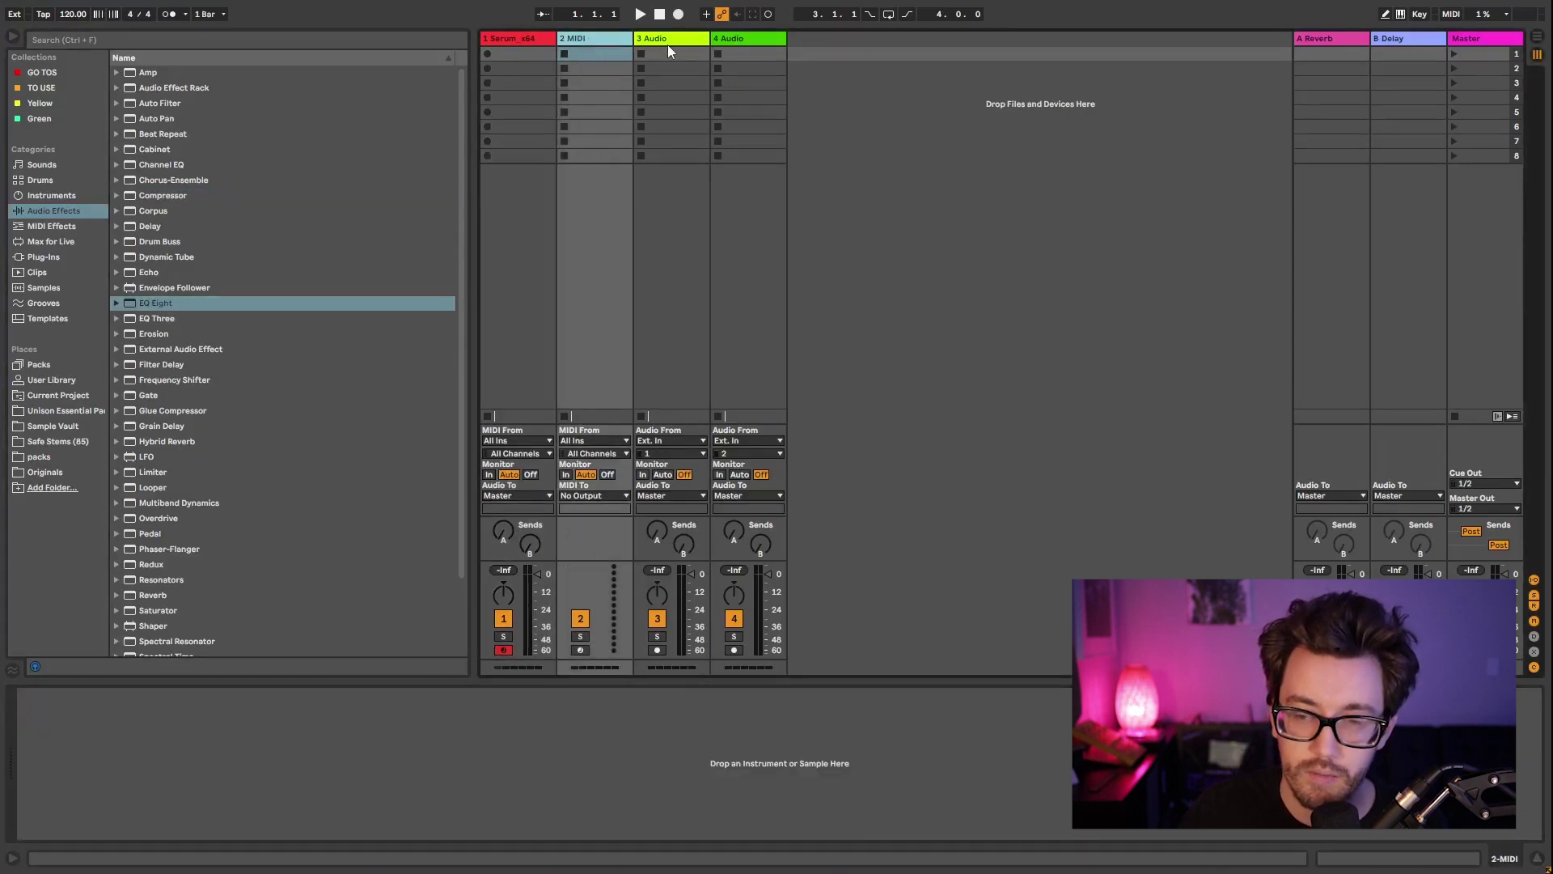
pyautogui.press('Delete')
pyautogui.click(508, 38)
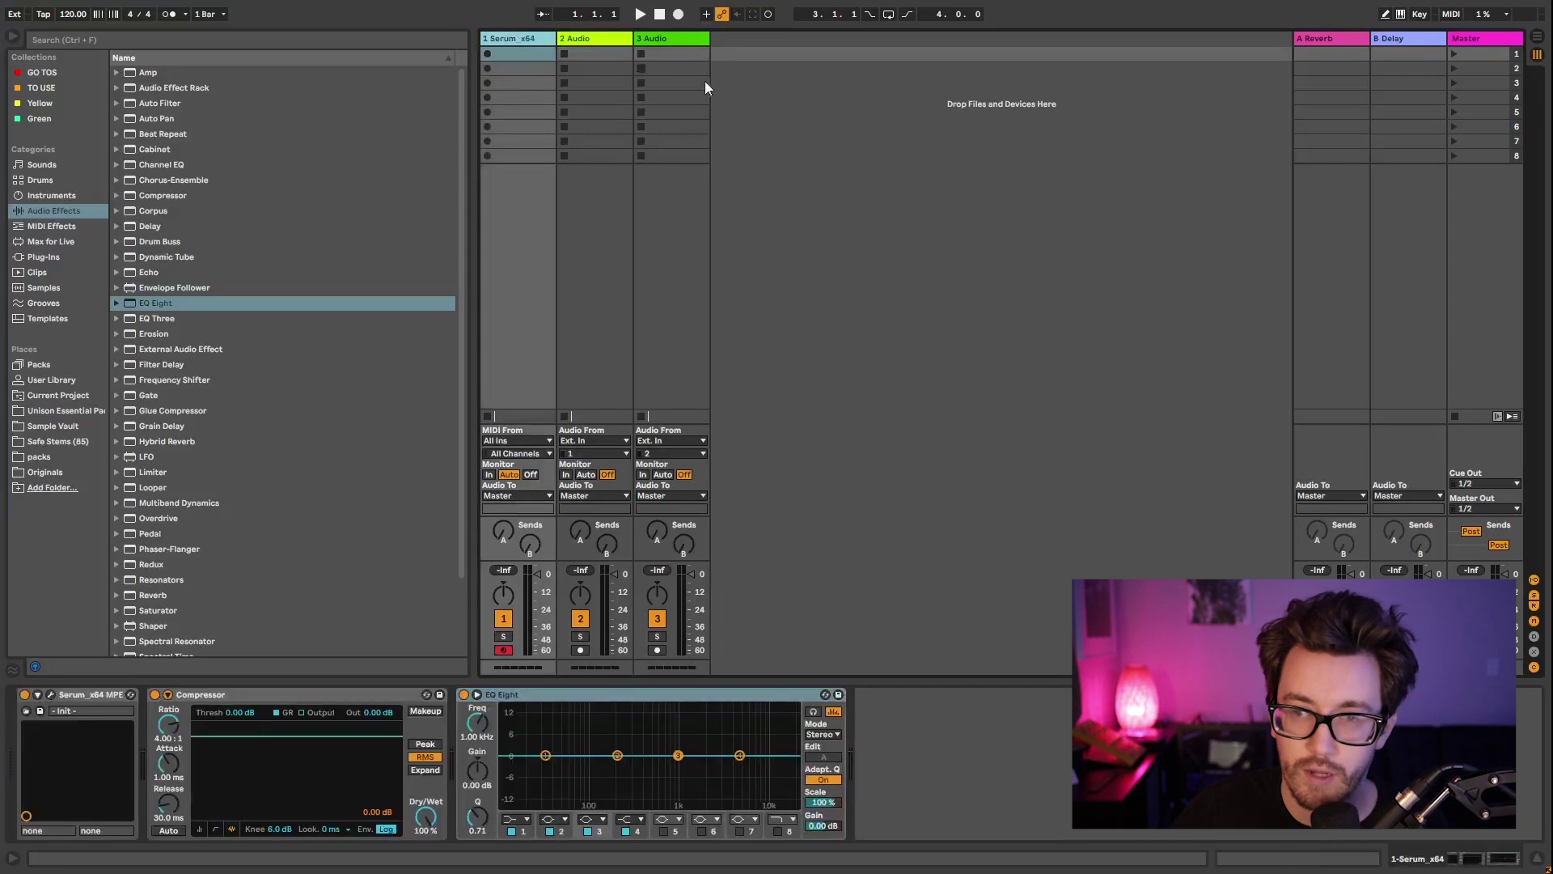
pyautogui.click(269, 695)
pyautogui.click(687, 39)
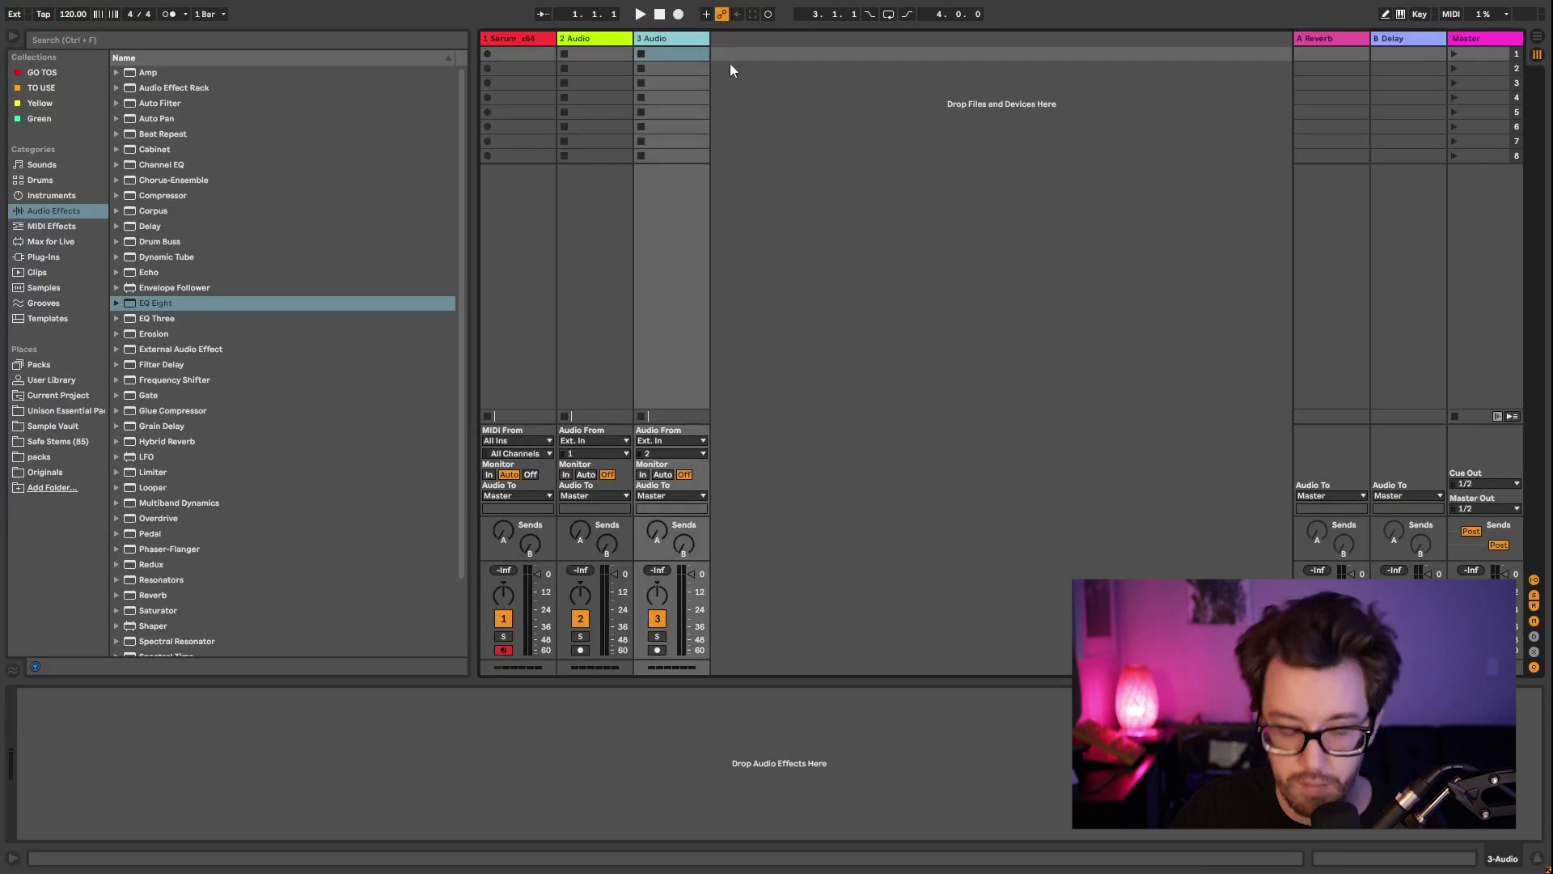
pyautogui.hotkey('ctrl', 'd')
pyautogui.hotkey('ctrl', 'd')
pyautogui.hotkey('ctrl', 'd')
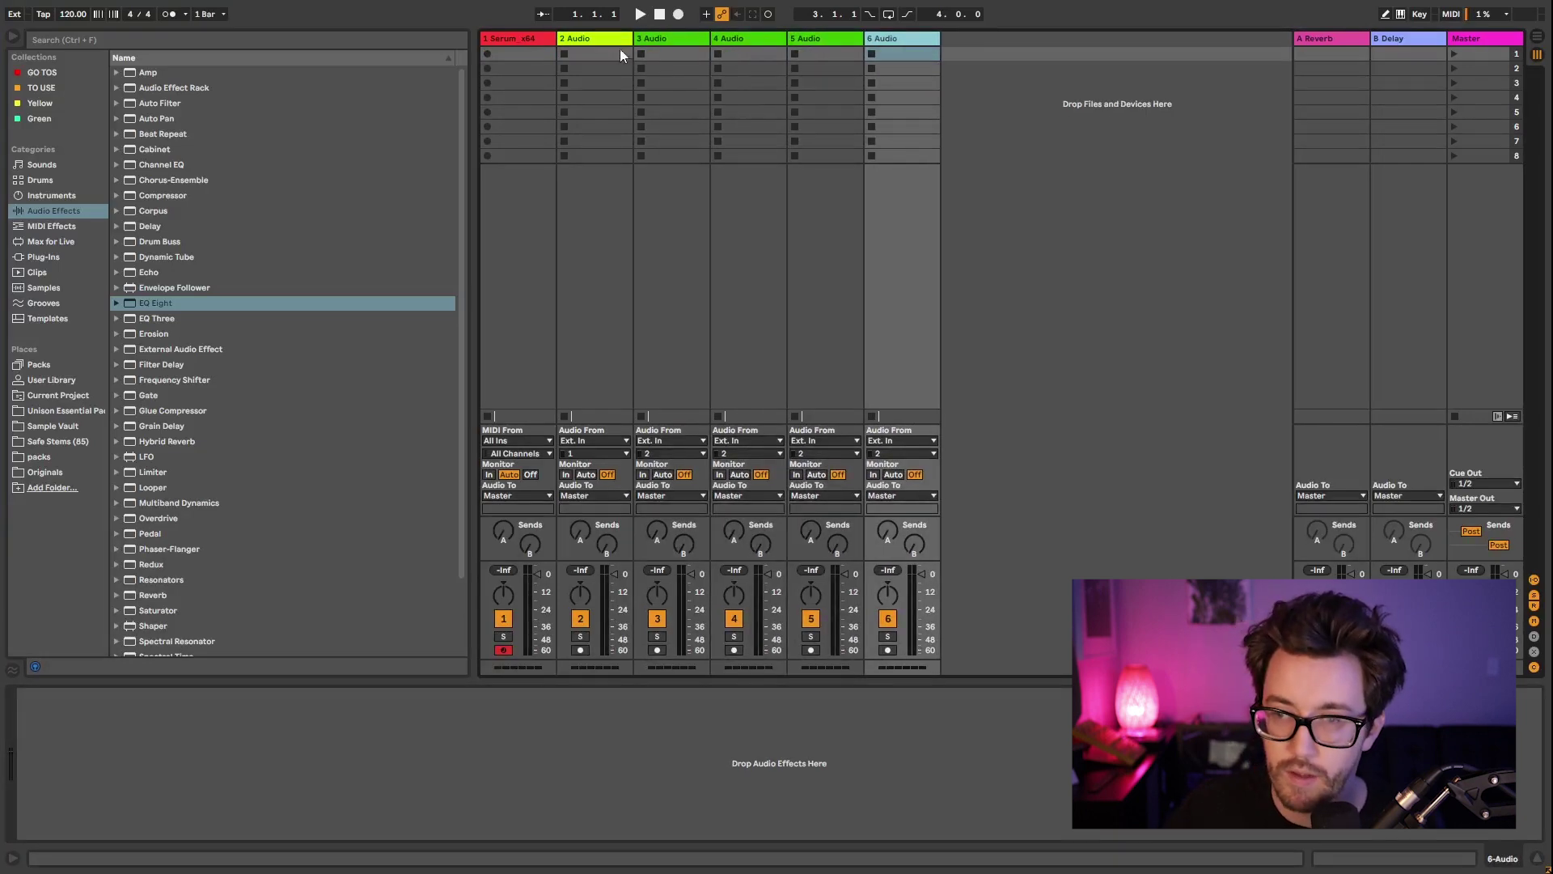
# Step: Copy Compressor and EQ Eight from Serum and paste them onto audio tracks 2 through 6
pyautogui.click(512, 38)
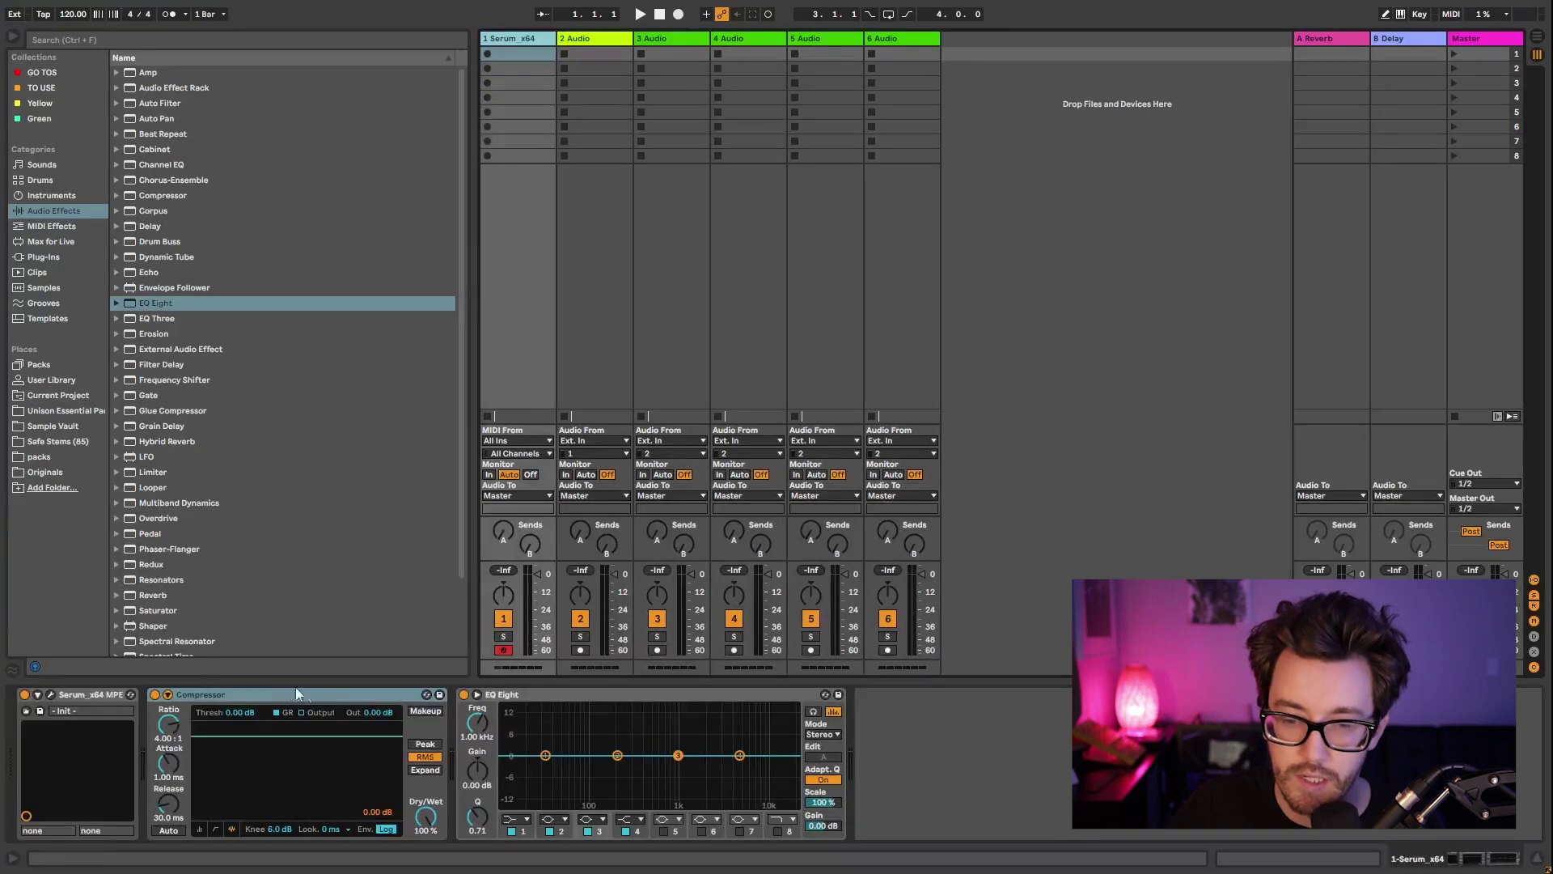
pyautogui.click(322, 695)
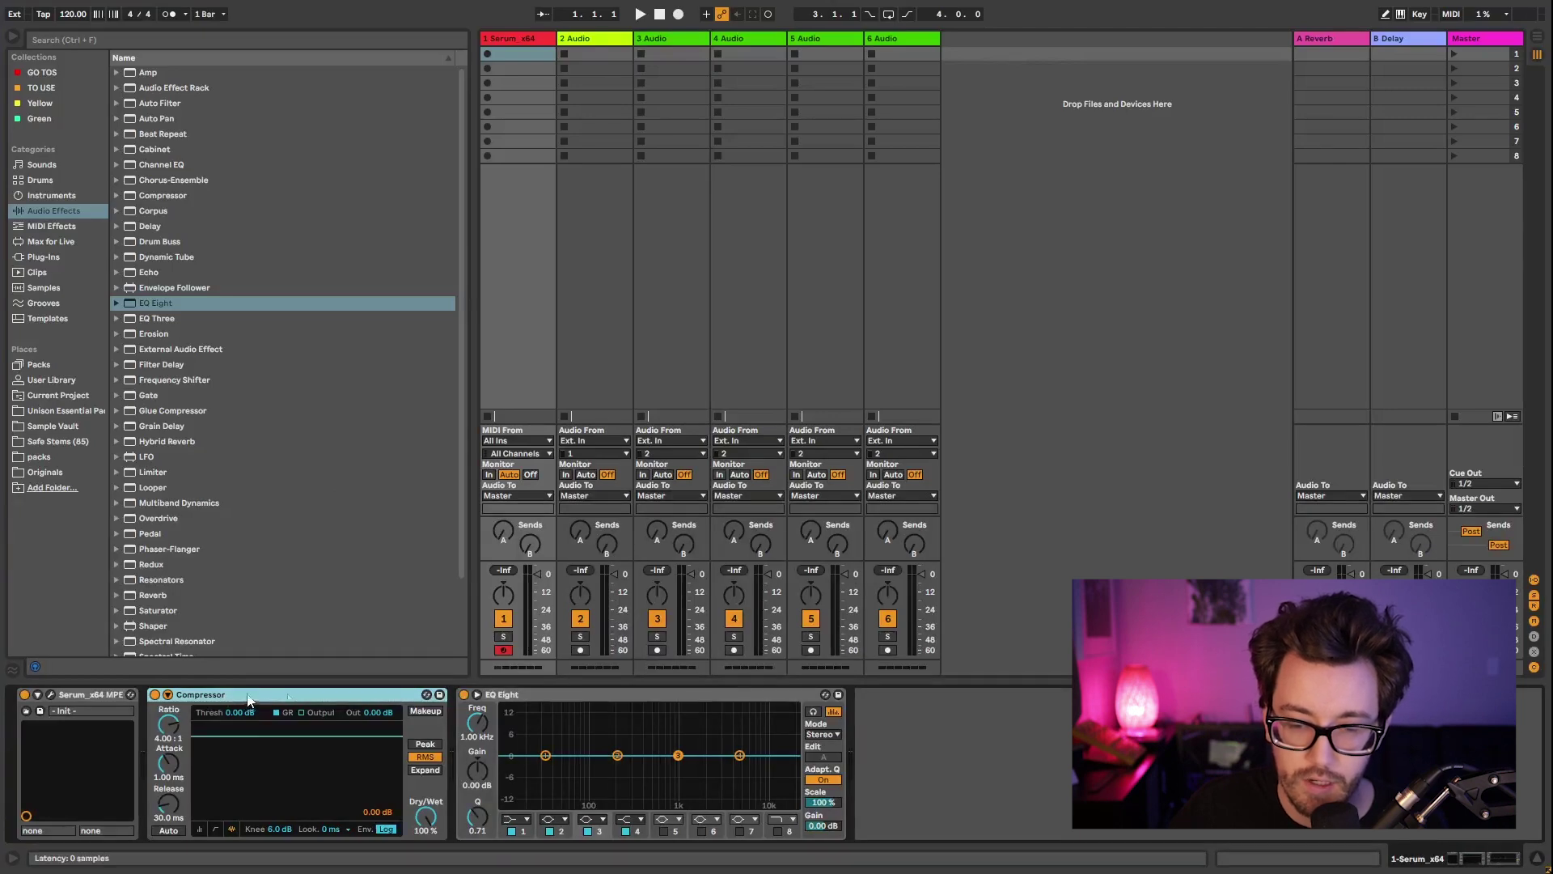
pyautogui.keyDown('shift'); pyautogui.click(535, 694); pyautogui.keyUp('shift')
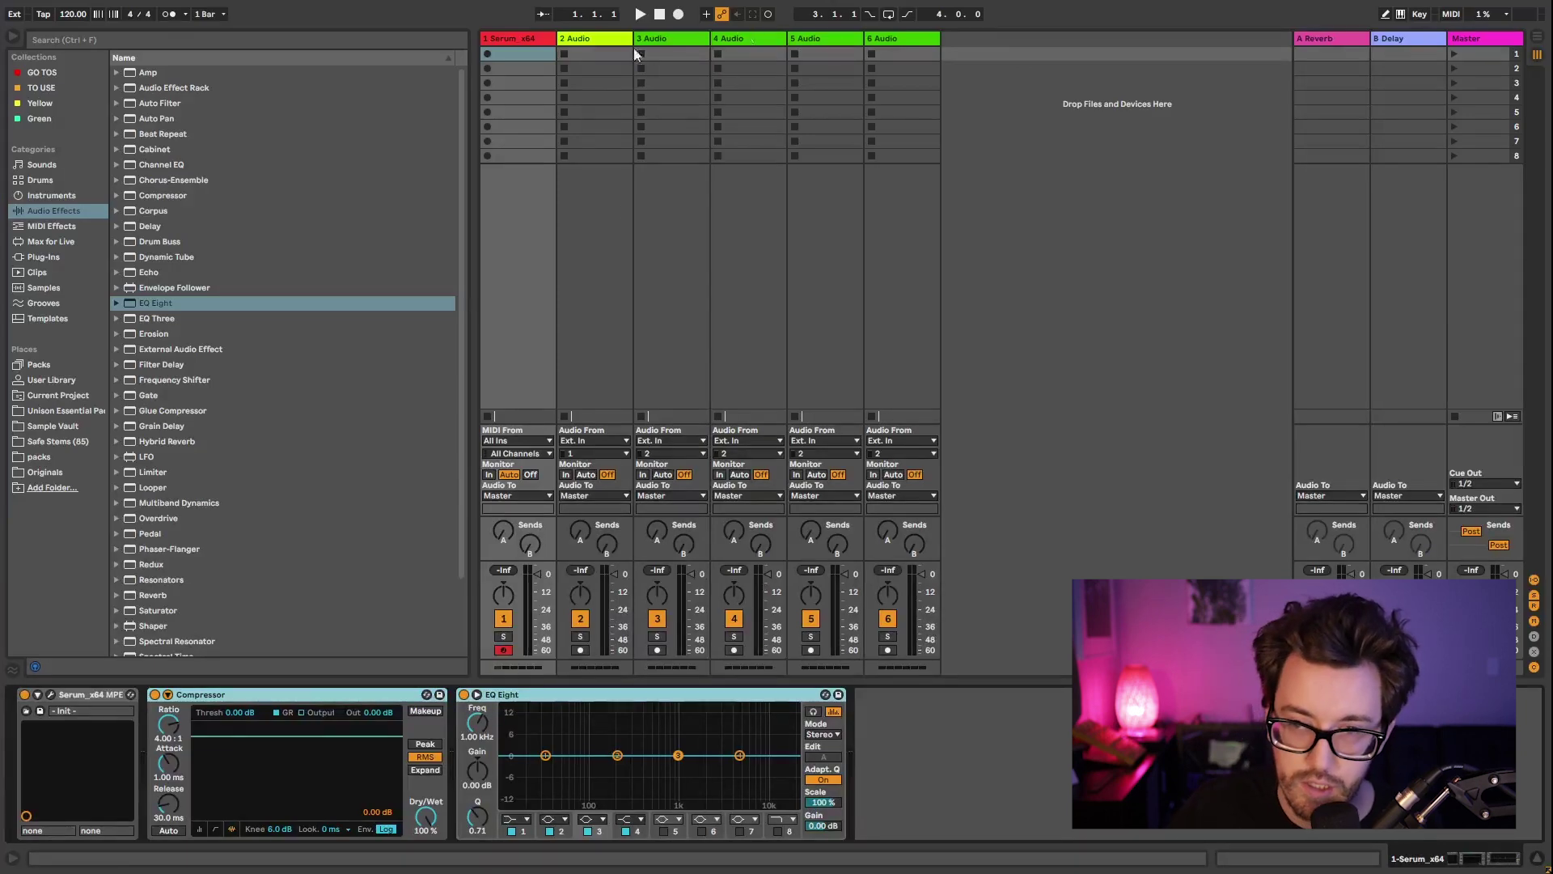
pyautogui.click(595, 40)
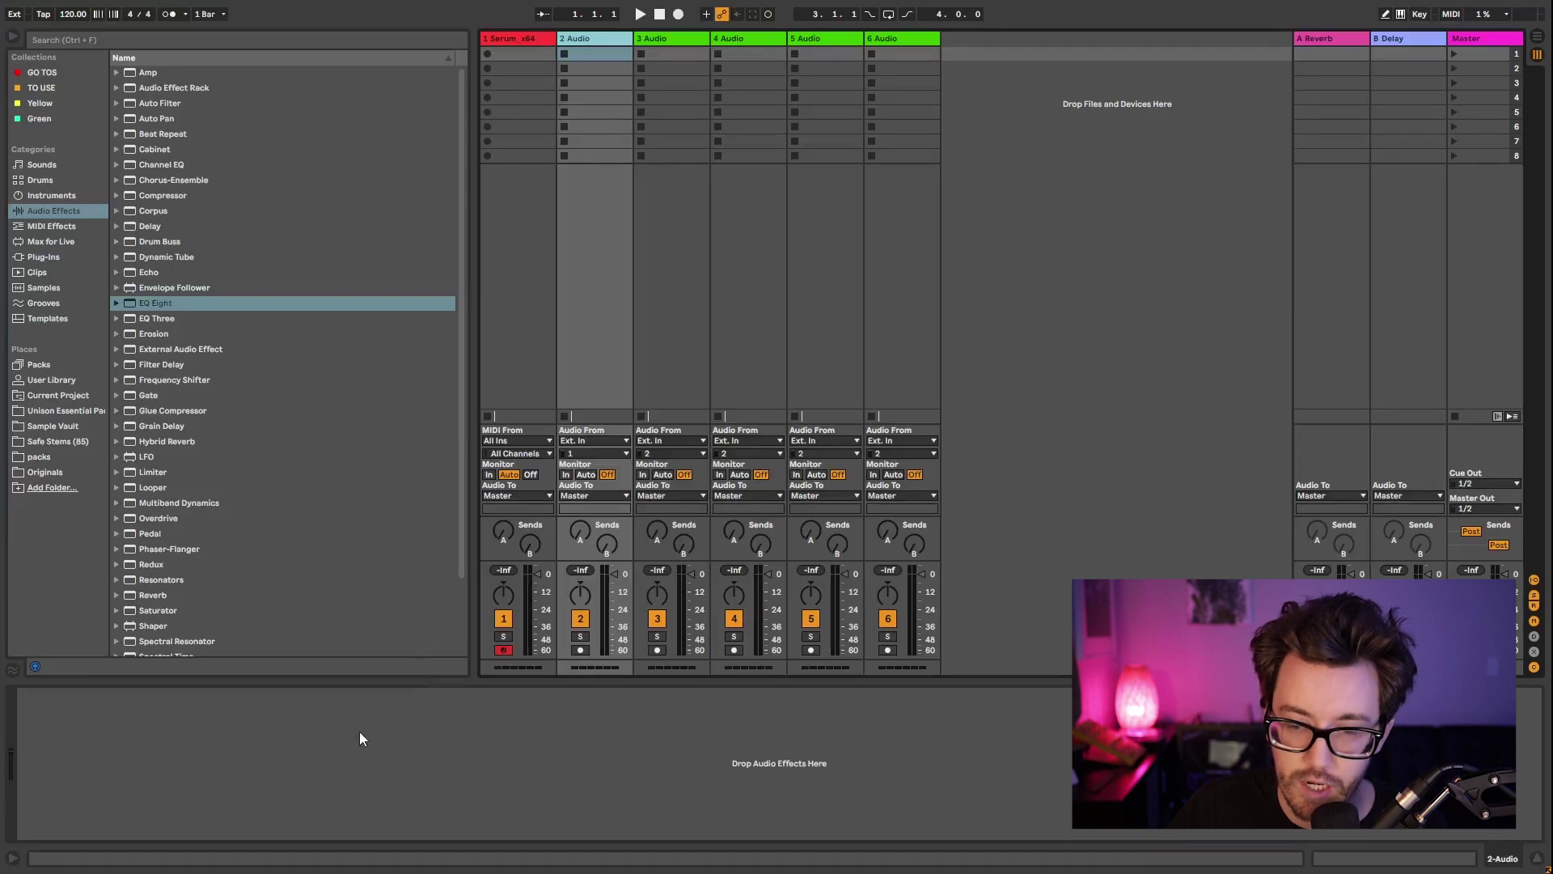
pyautogui.hotkey('ctrl', 'z')
pyautogui.click(675, 49)
pyautogui.hotkey('ctrl', 'v')
pyautogui.click(775, 53)
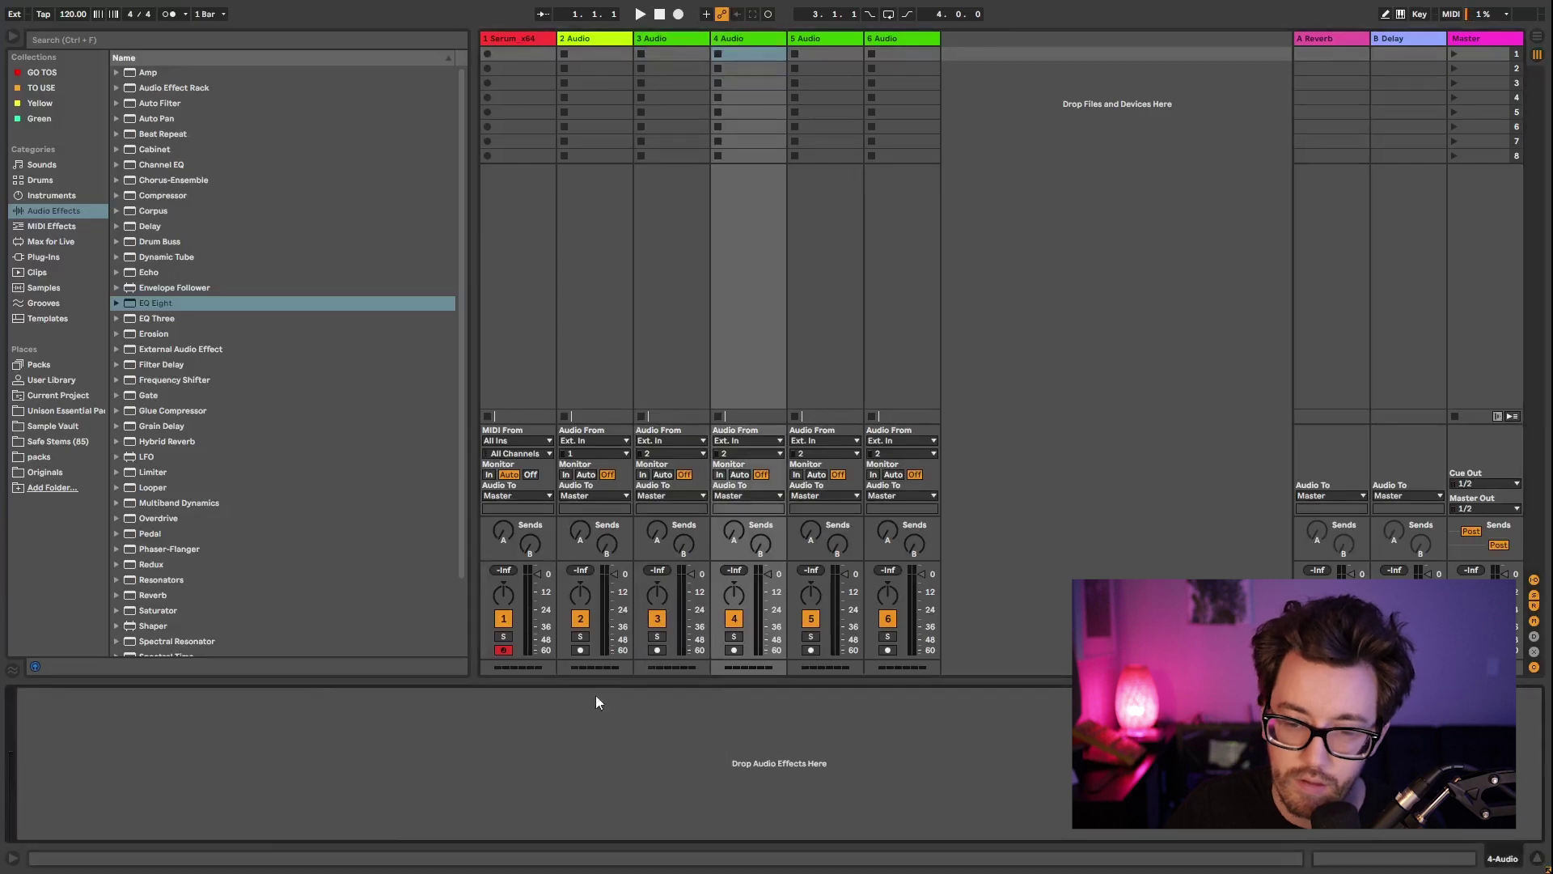
pyautogui.hotkey('ctrl', 'v')
pyautogui.click(815, 52)
pyautogui.hotkey('ctrl', 'v')
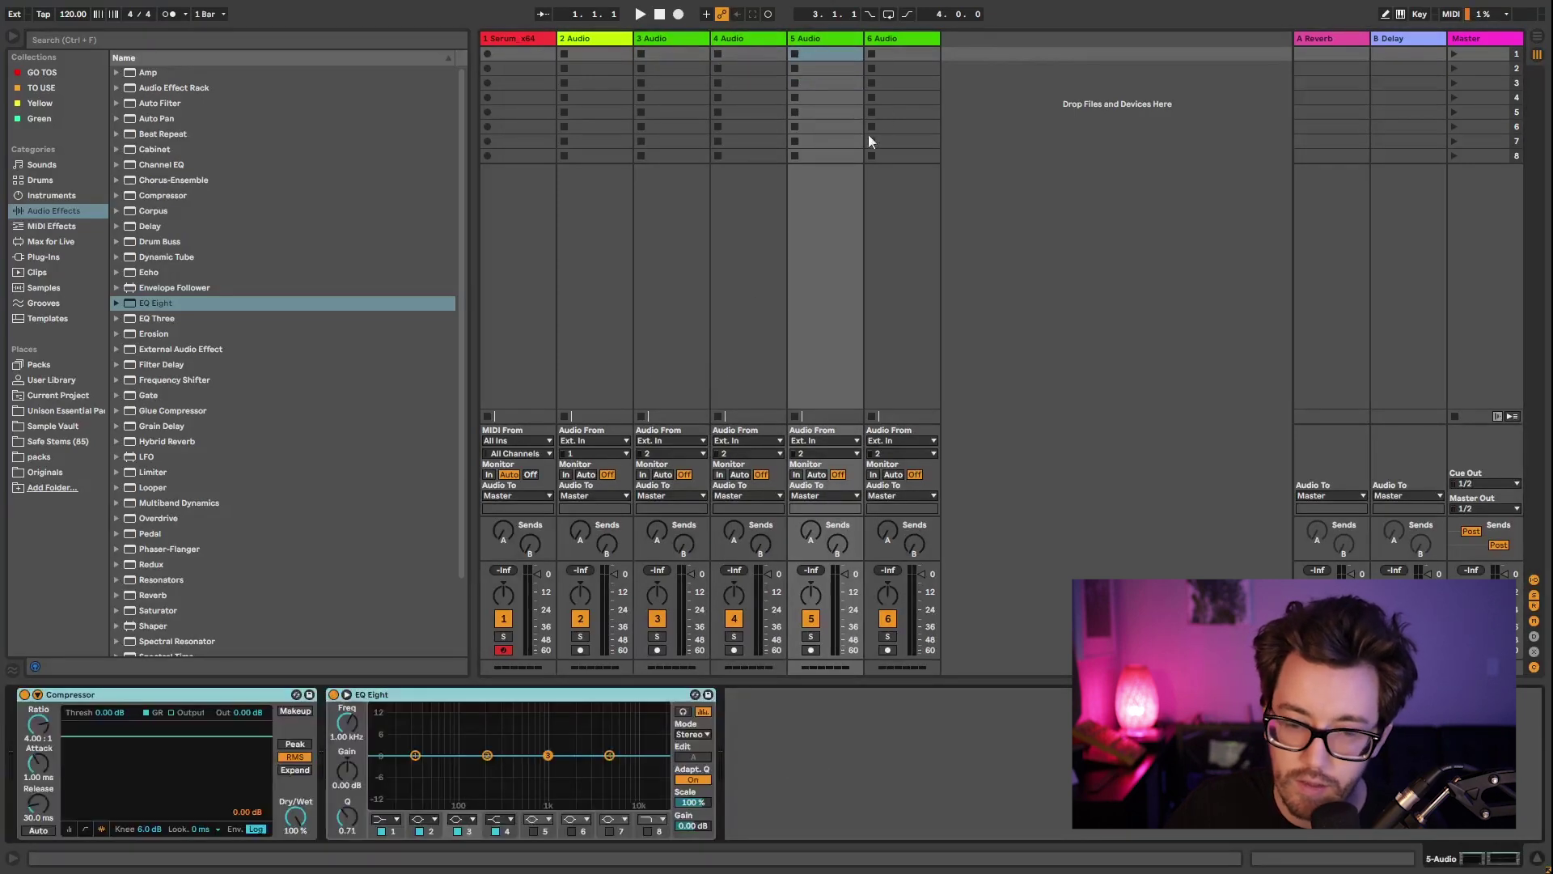
pyautogui.click(898, 52)
pyautogui.hotkey('ctrl', 'v')
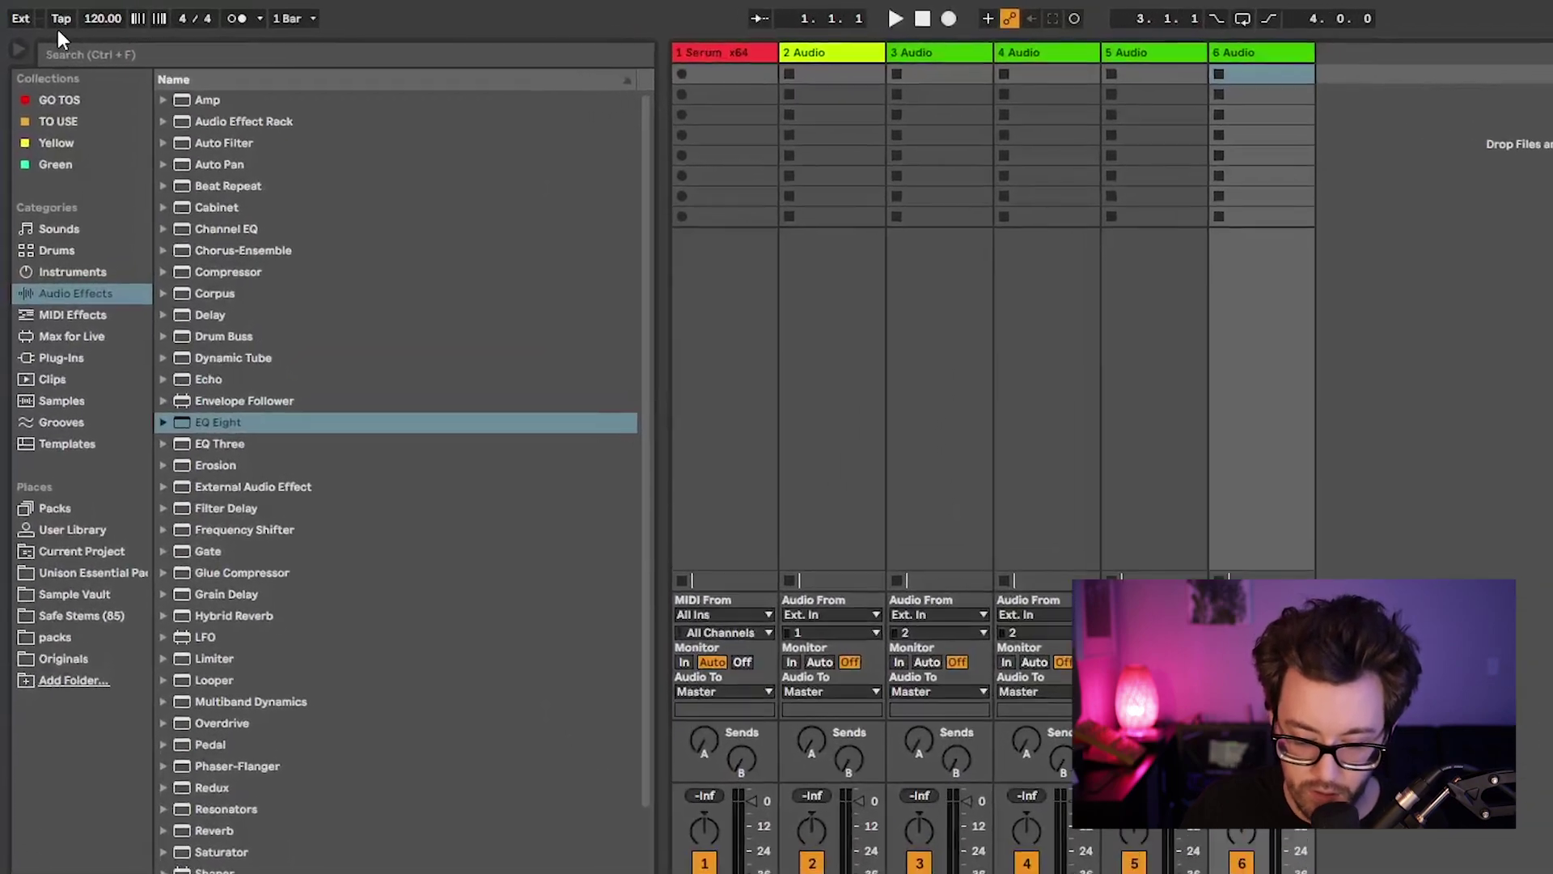
# Step: Save the current set as the default template under the owner's personal DEFAULT name
pyautogui.press('F11')
pyautogui.click(19, 41)
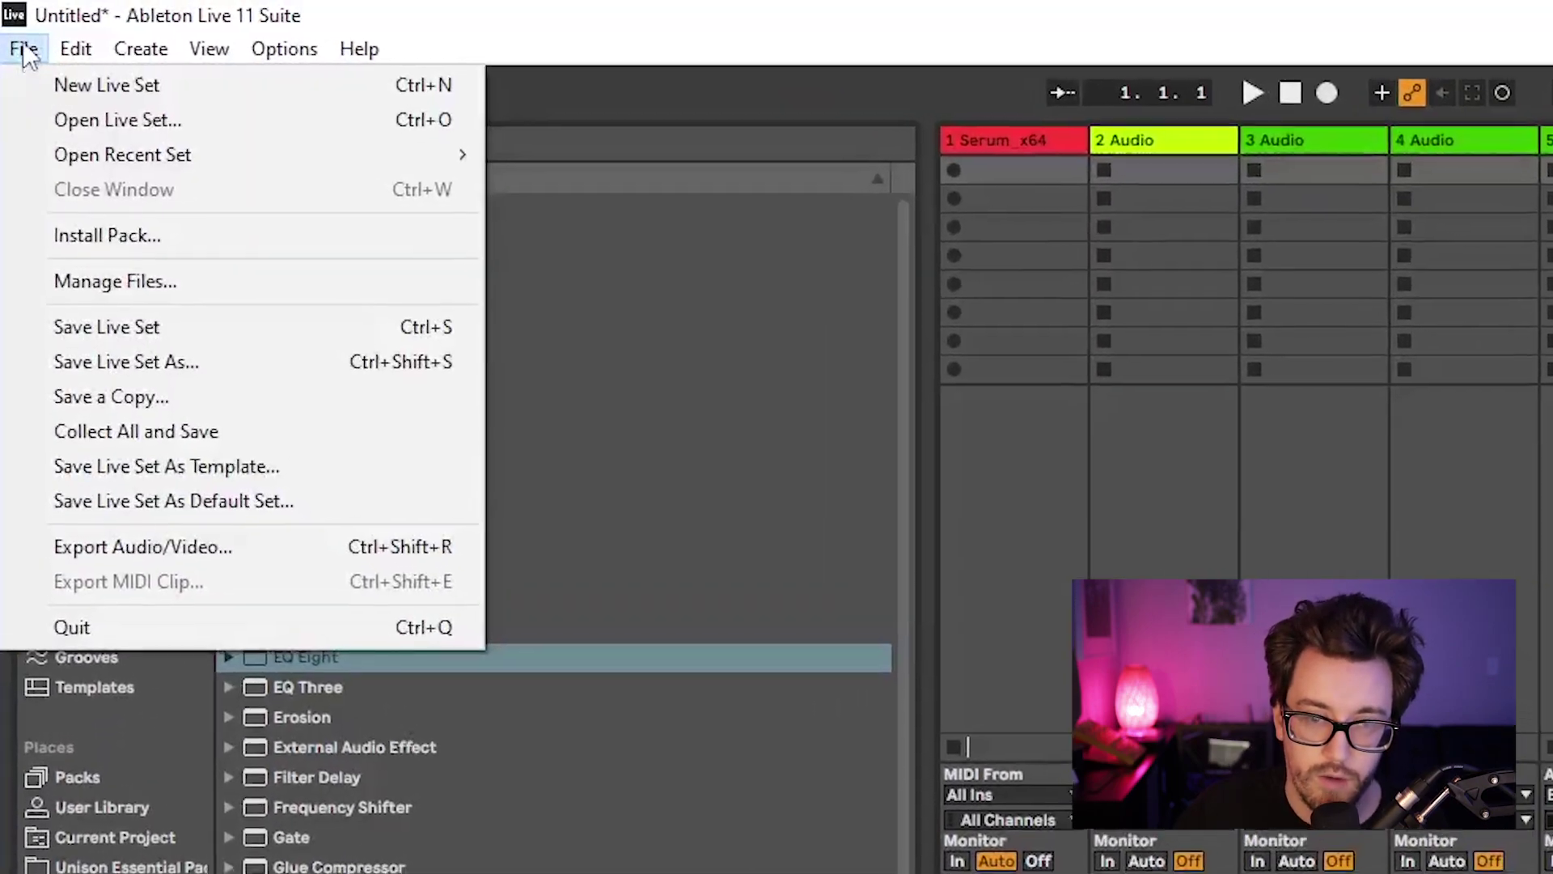
pyautogui.click(241, 518)
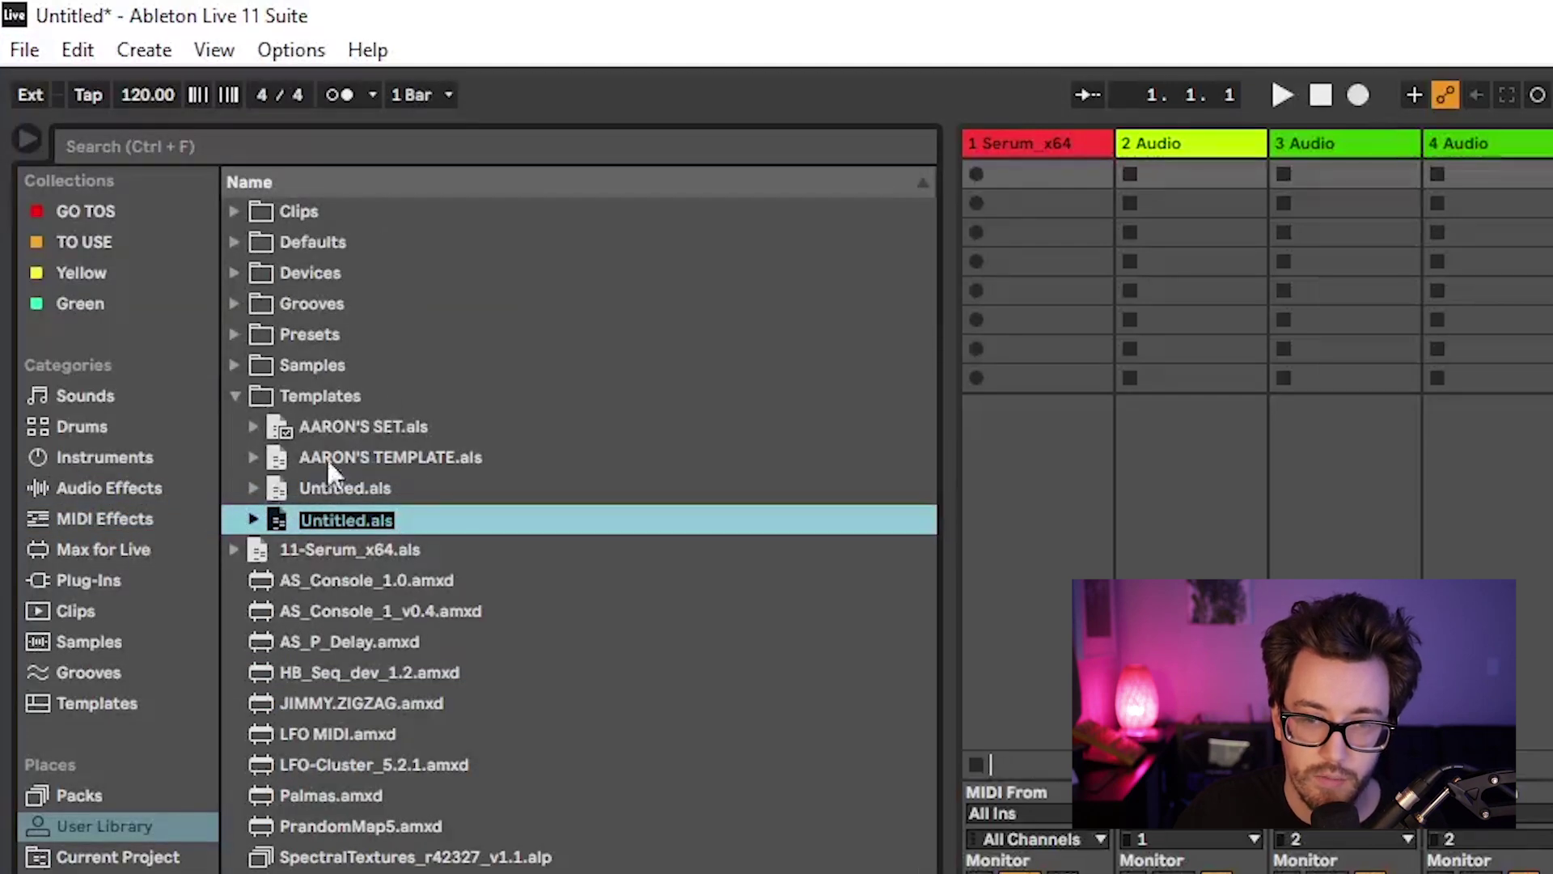
pyautogui.write("AARON'")
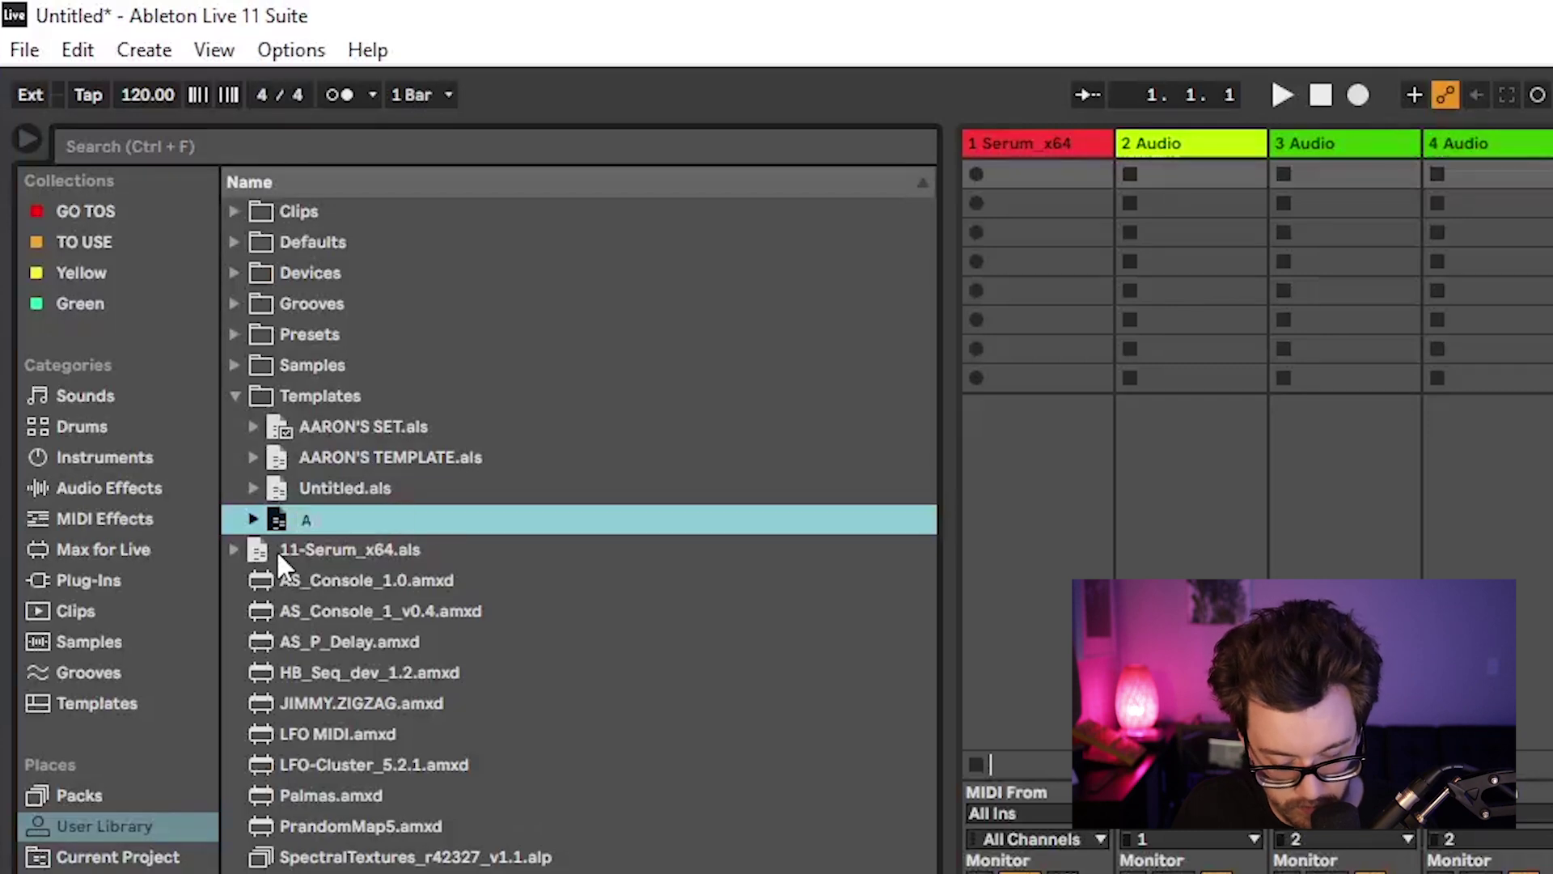
pyautogui.write('DEFAULT')
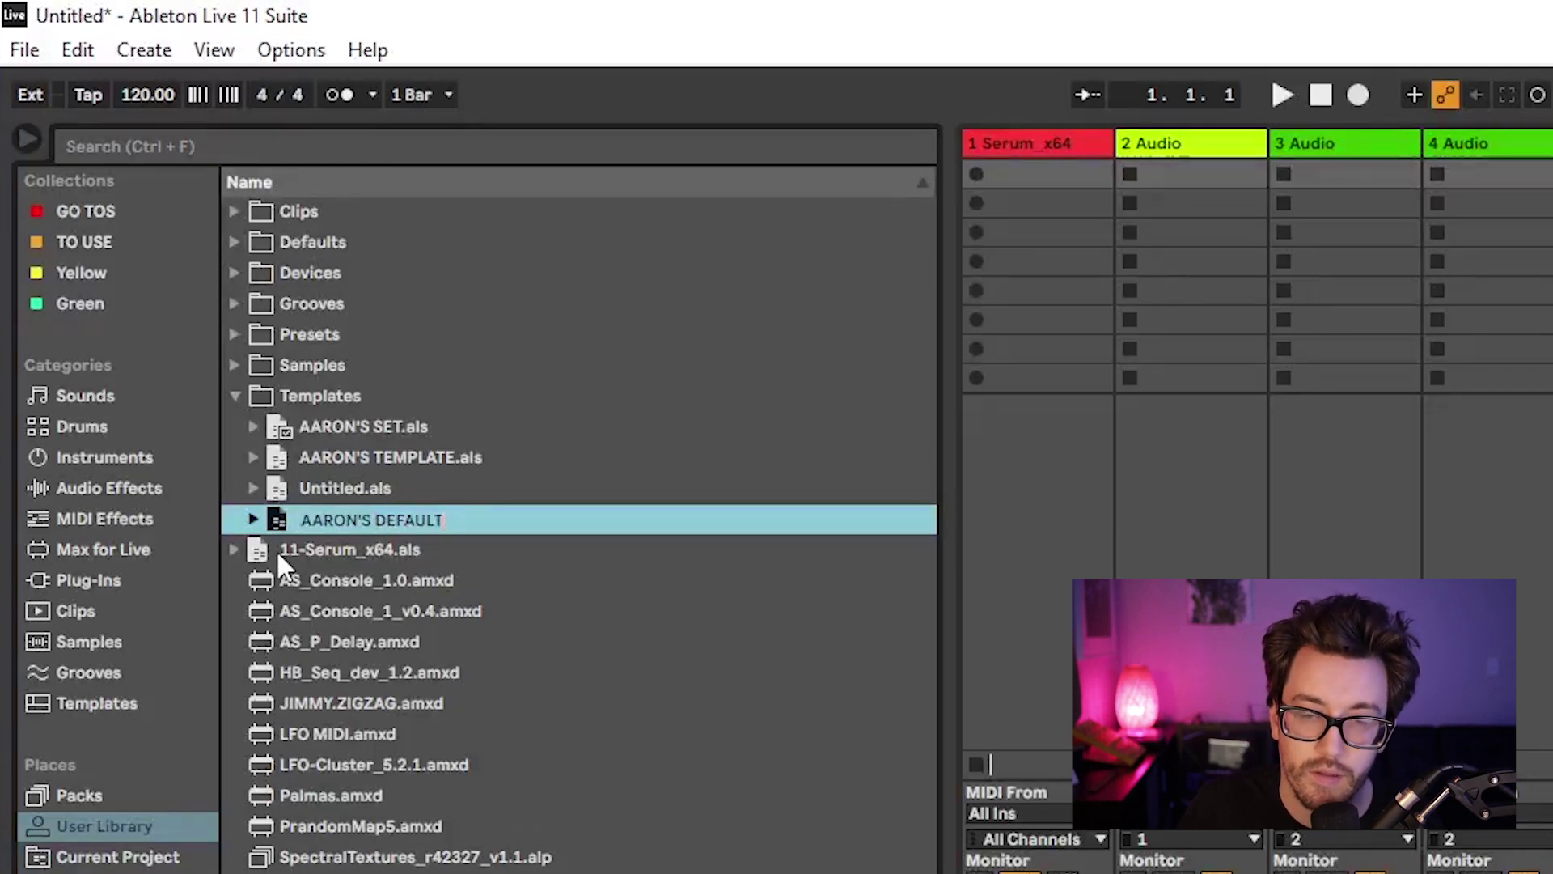
pyautogui.press('Return')
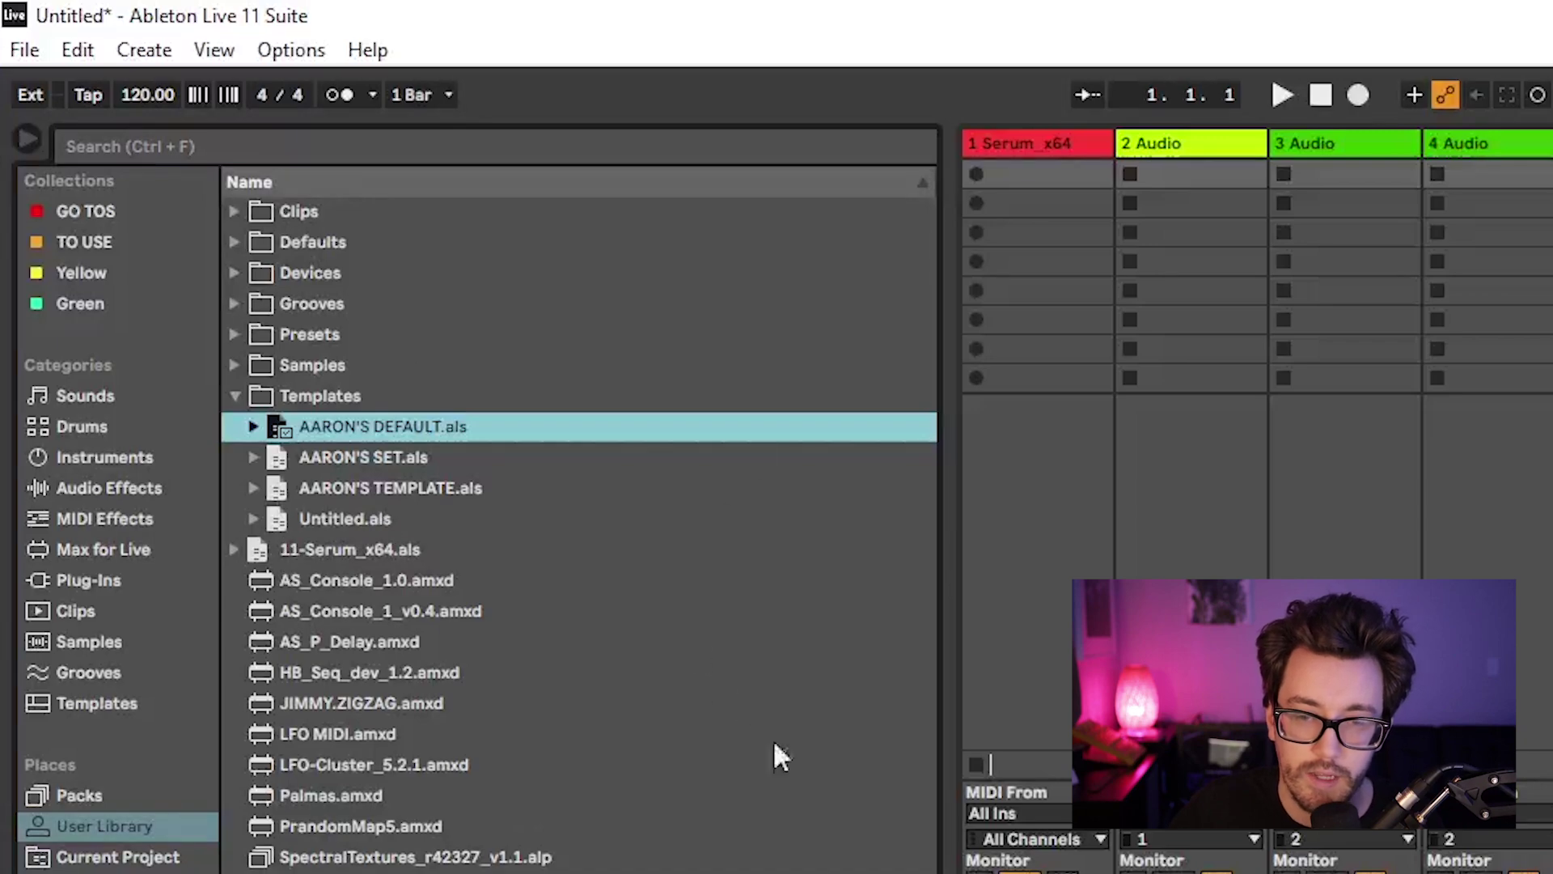
# Step: Create a new Live Set without saving the old one, then inspect the Templates folder files
pyautogui.click(25, 49)
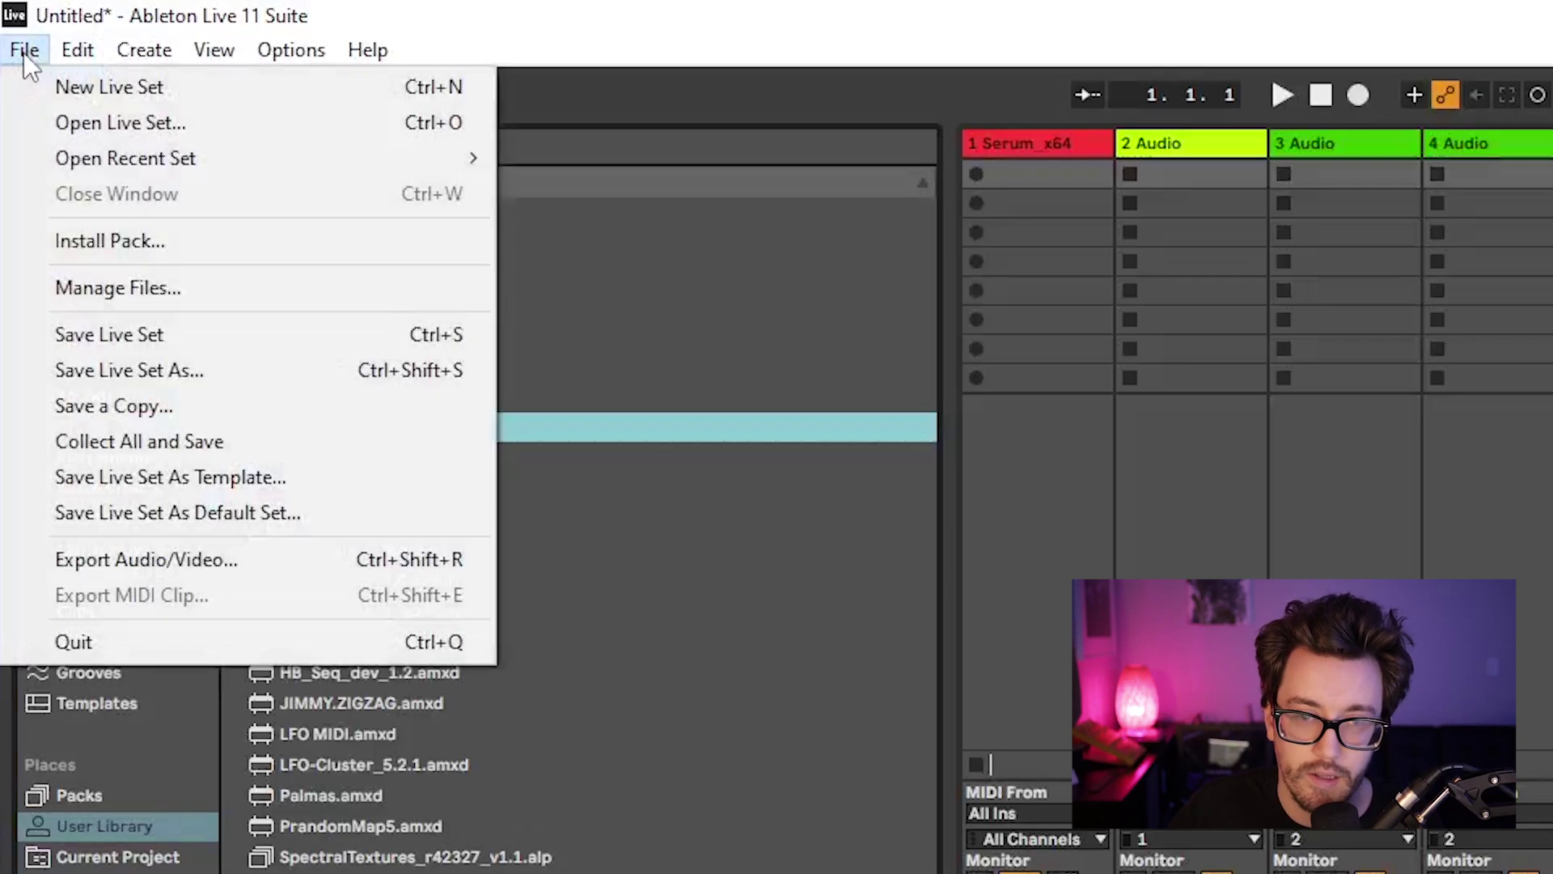
pyautogui.click(123, 89)
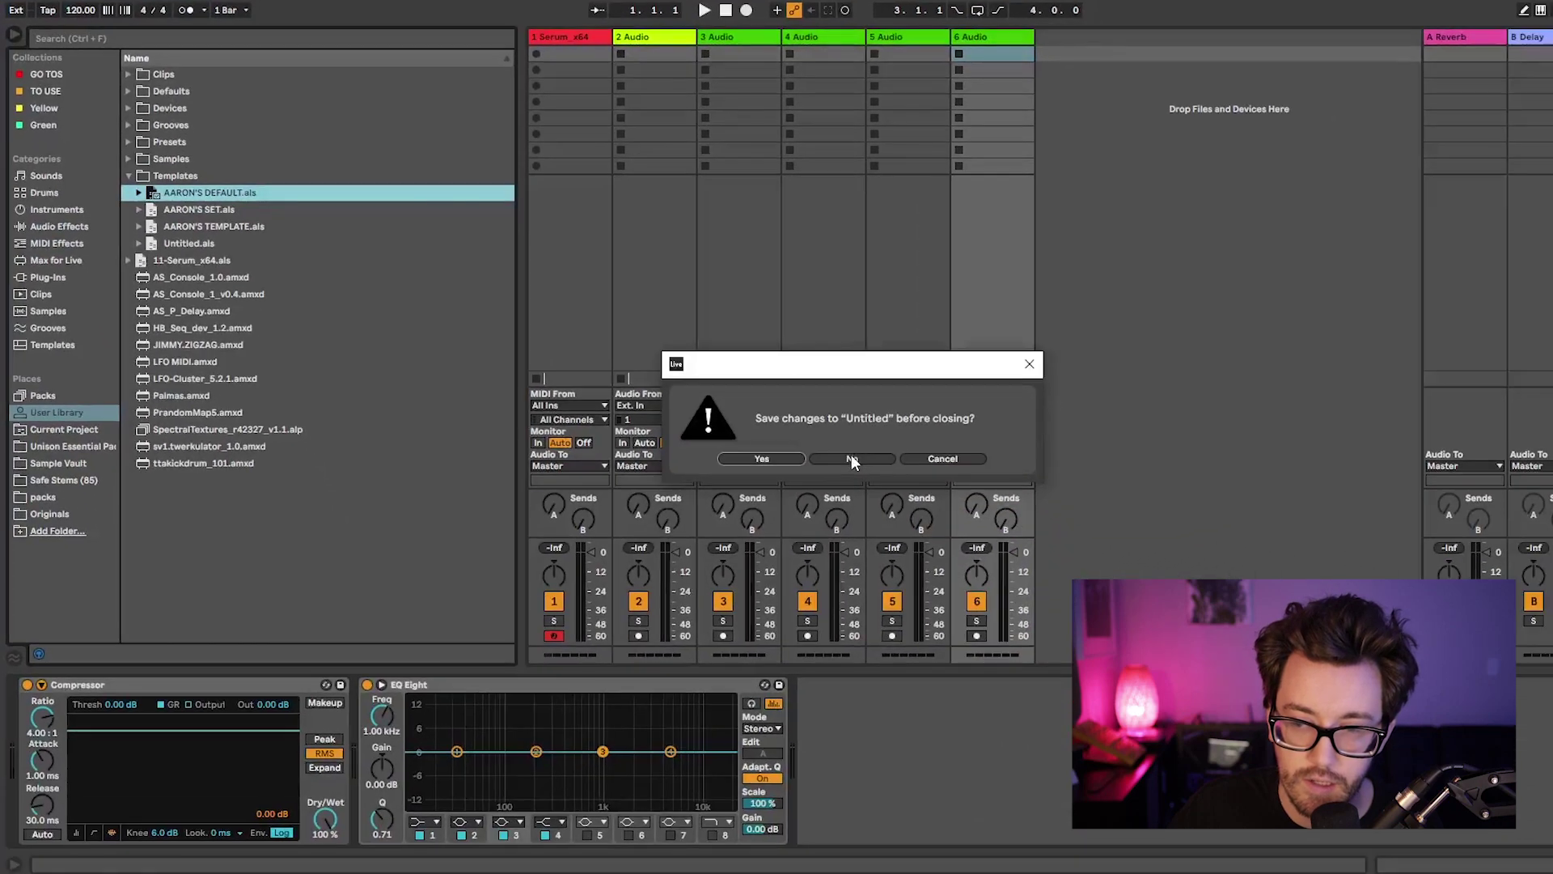
pyautogui.click(851, 455)
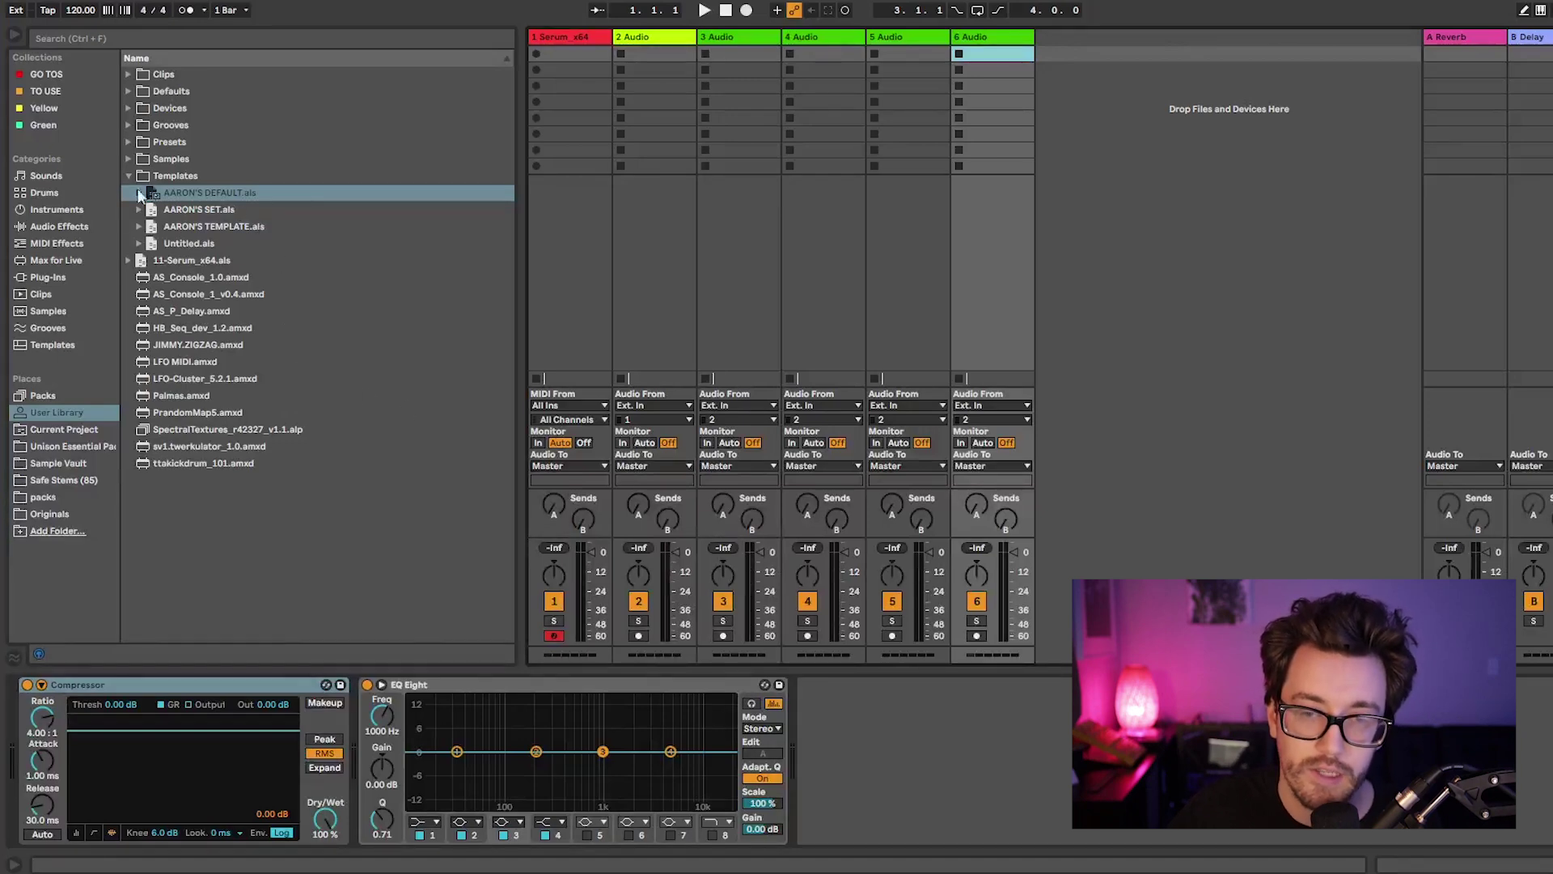
pyautogui.click(175, 211)
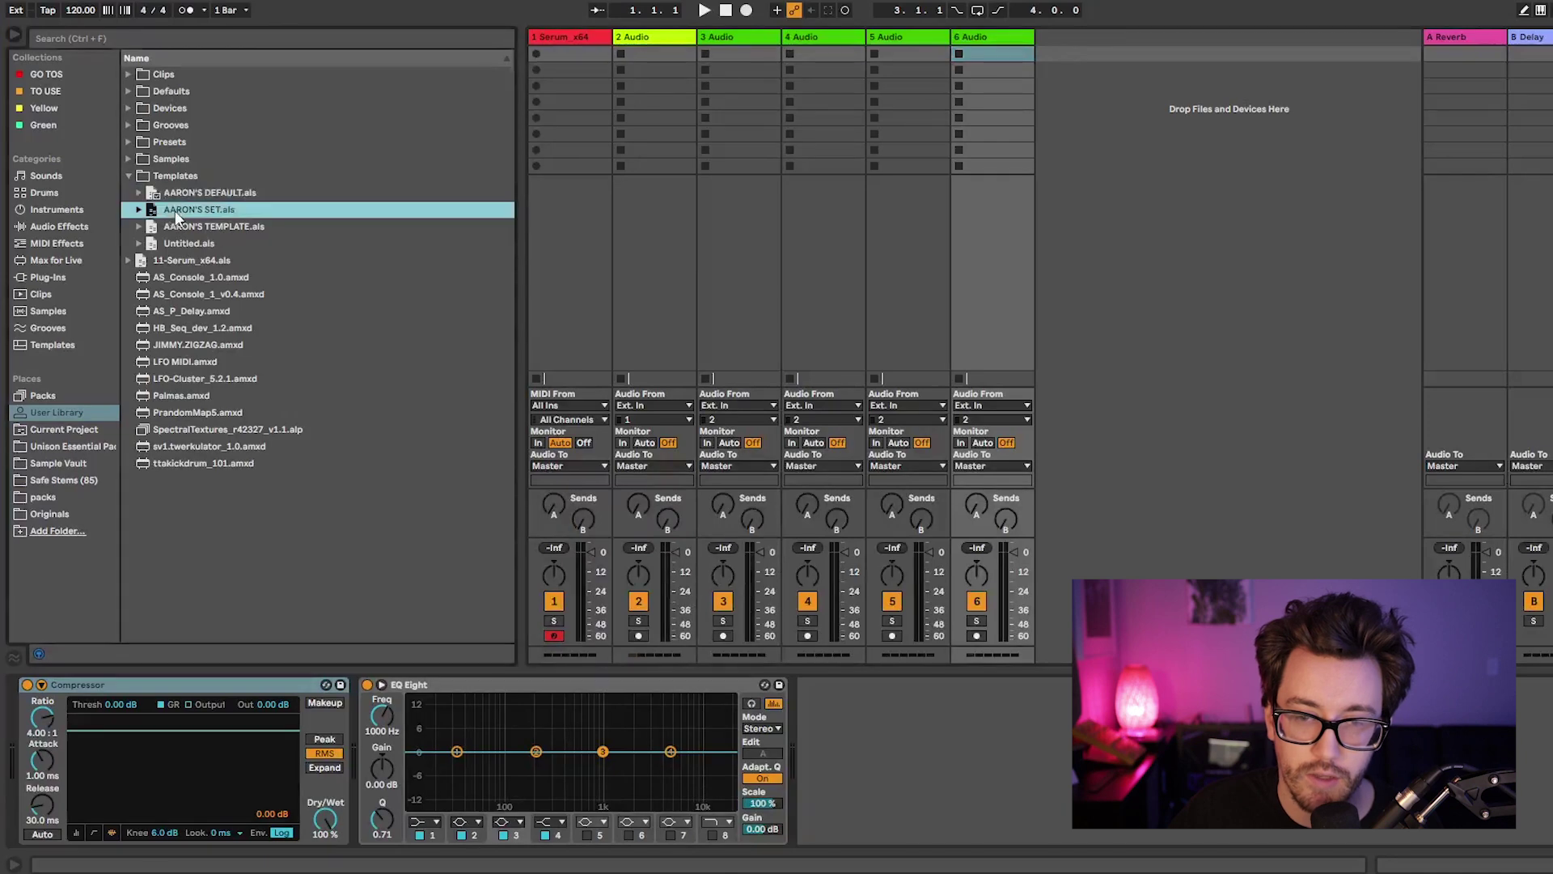
pyautogui.click(186, 226)
pyautogui.click(186, 209)
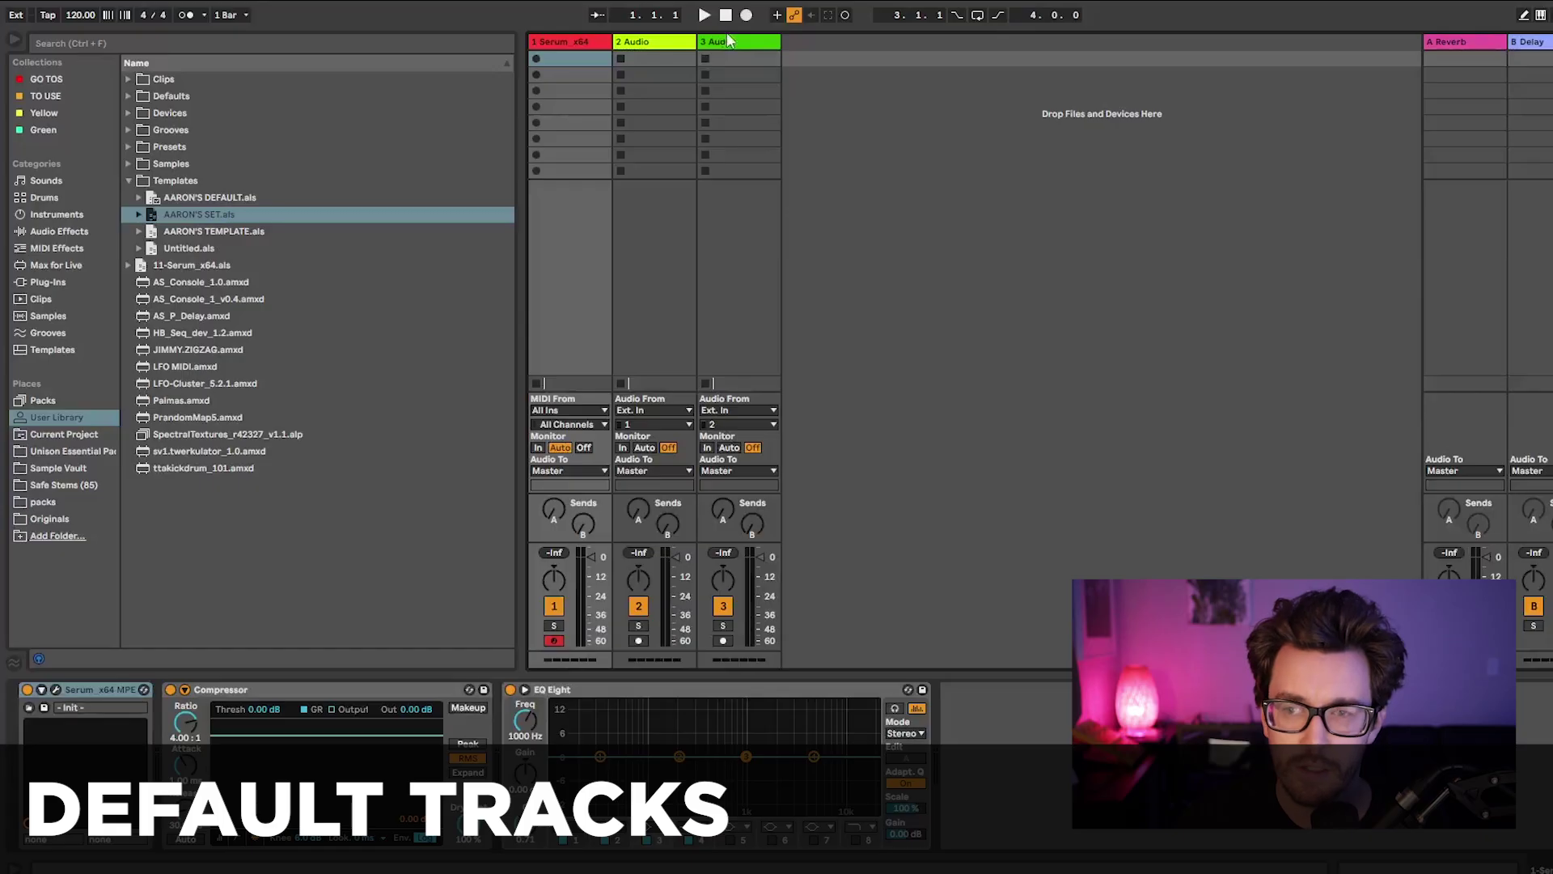
# Step: Overwrite the default audio track with track 3, then insert a new audio track from it
pyautogui.click(732, 41)
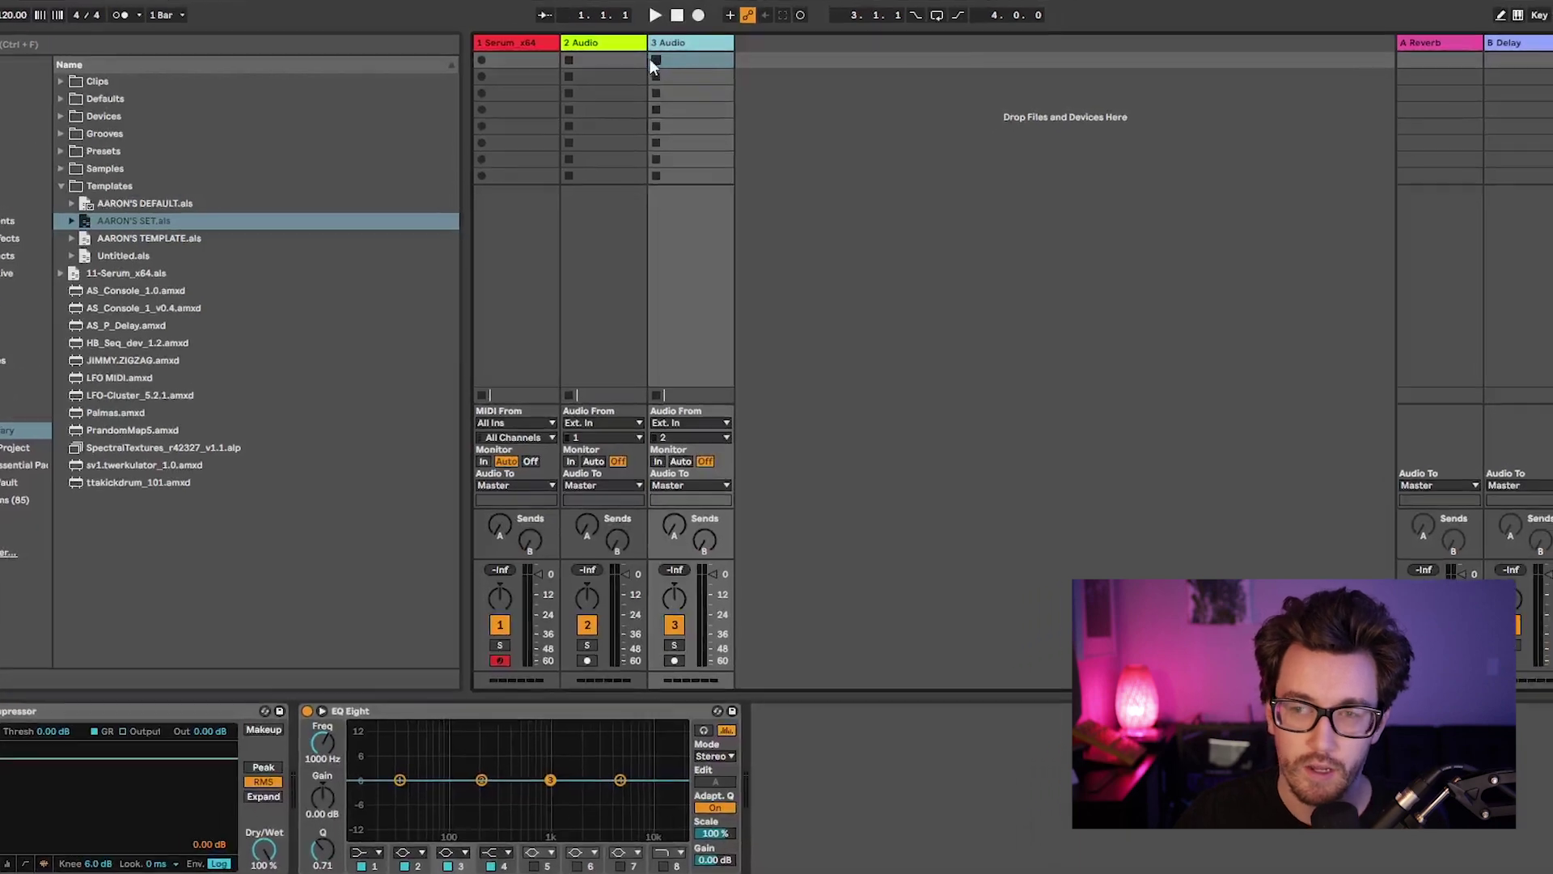
pyautogui.rightClick(695, 42)
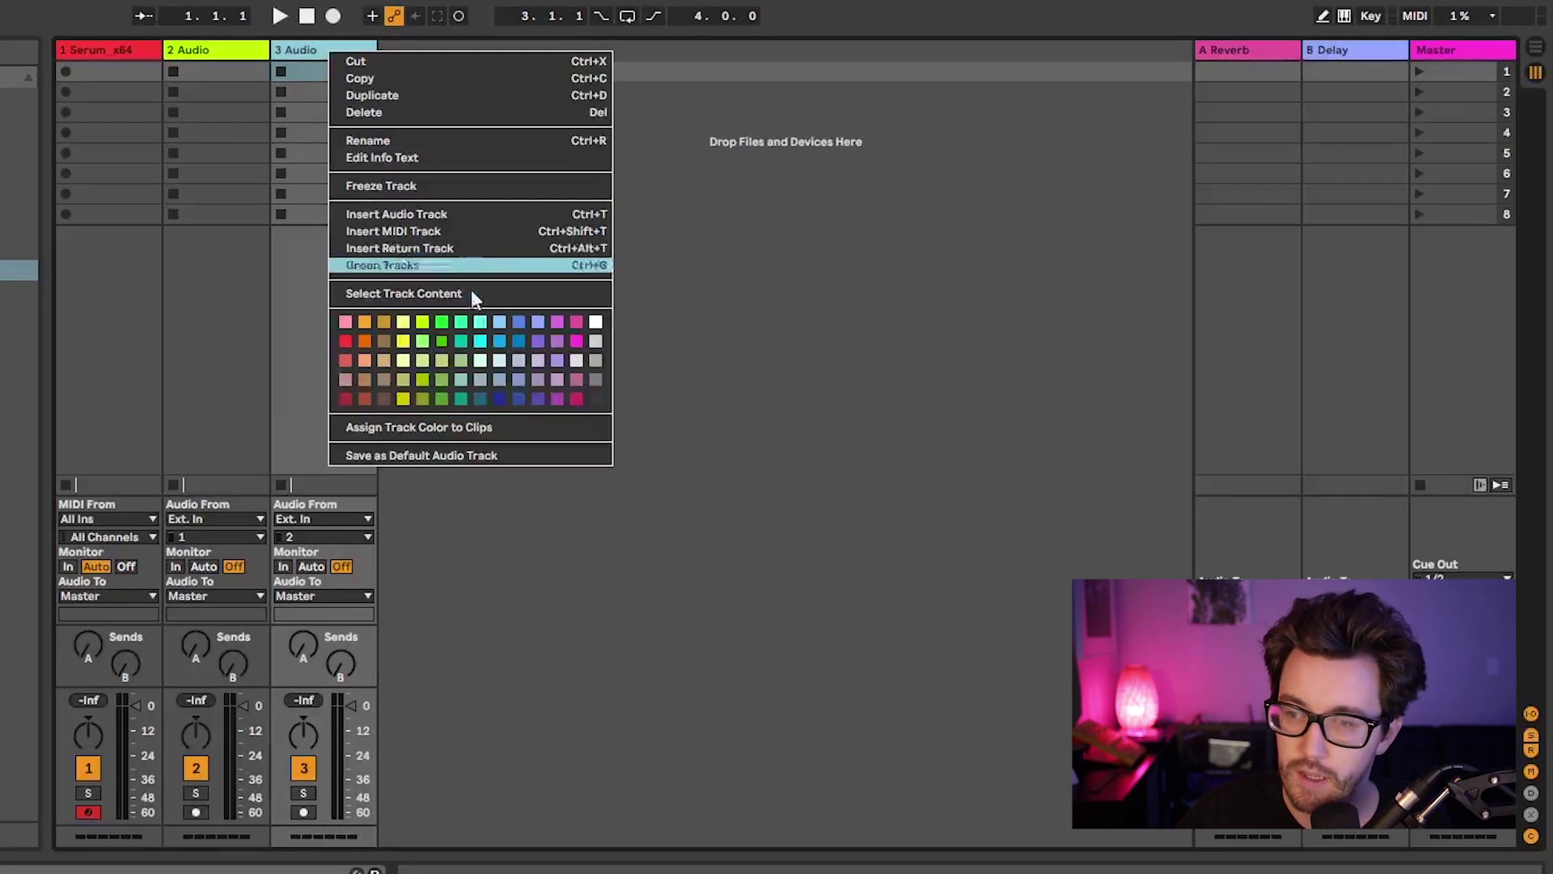
pyautogui.click(466, 456)
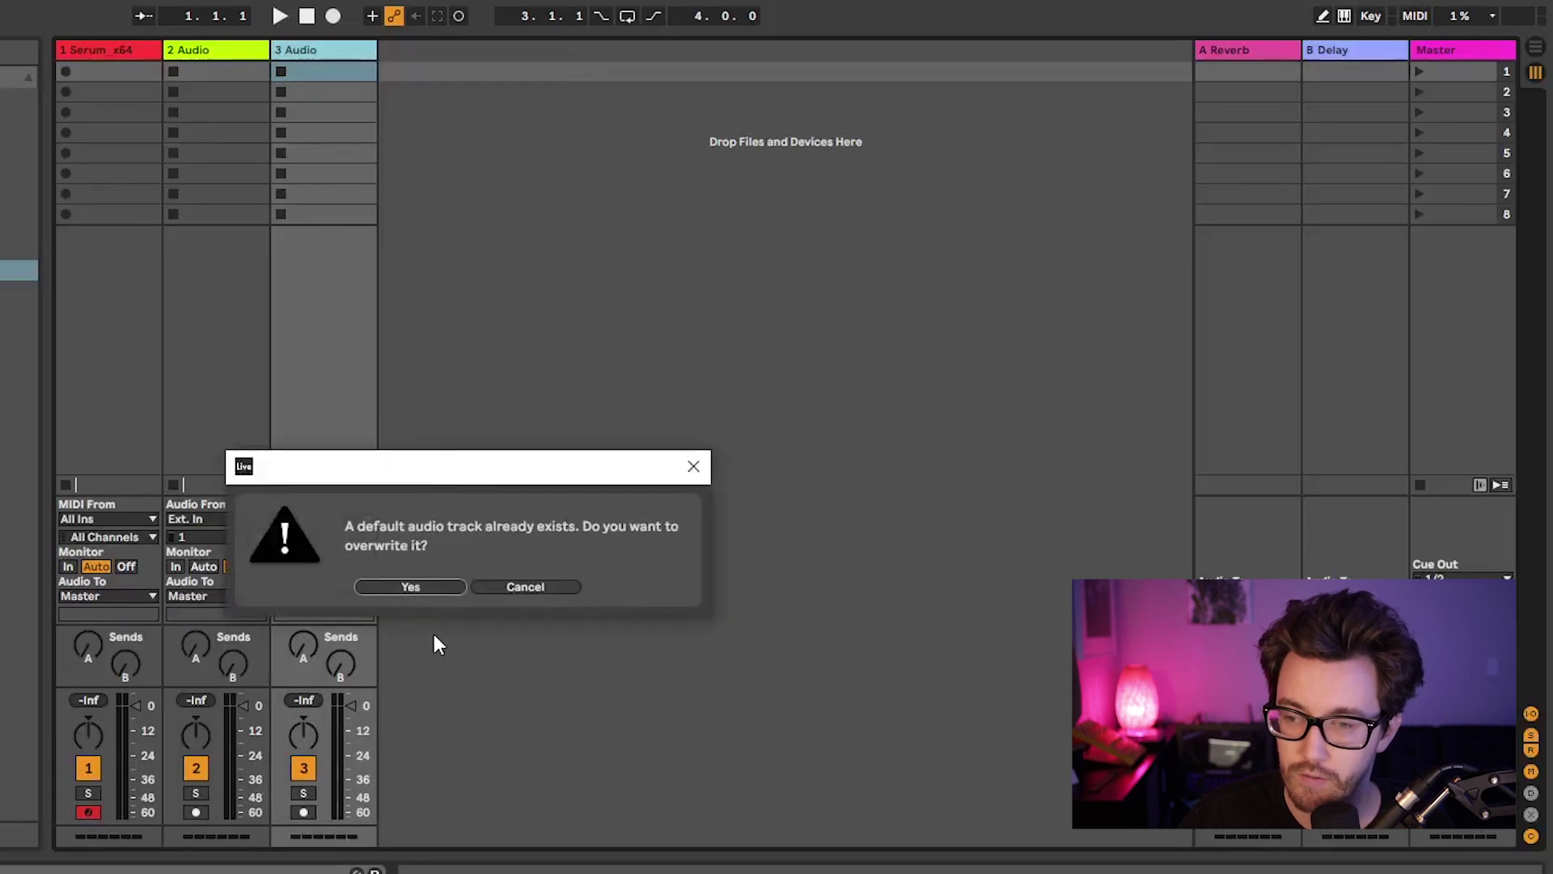
pyautogui.click(432, 586)
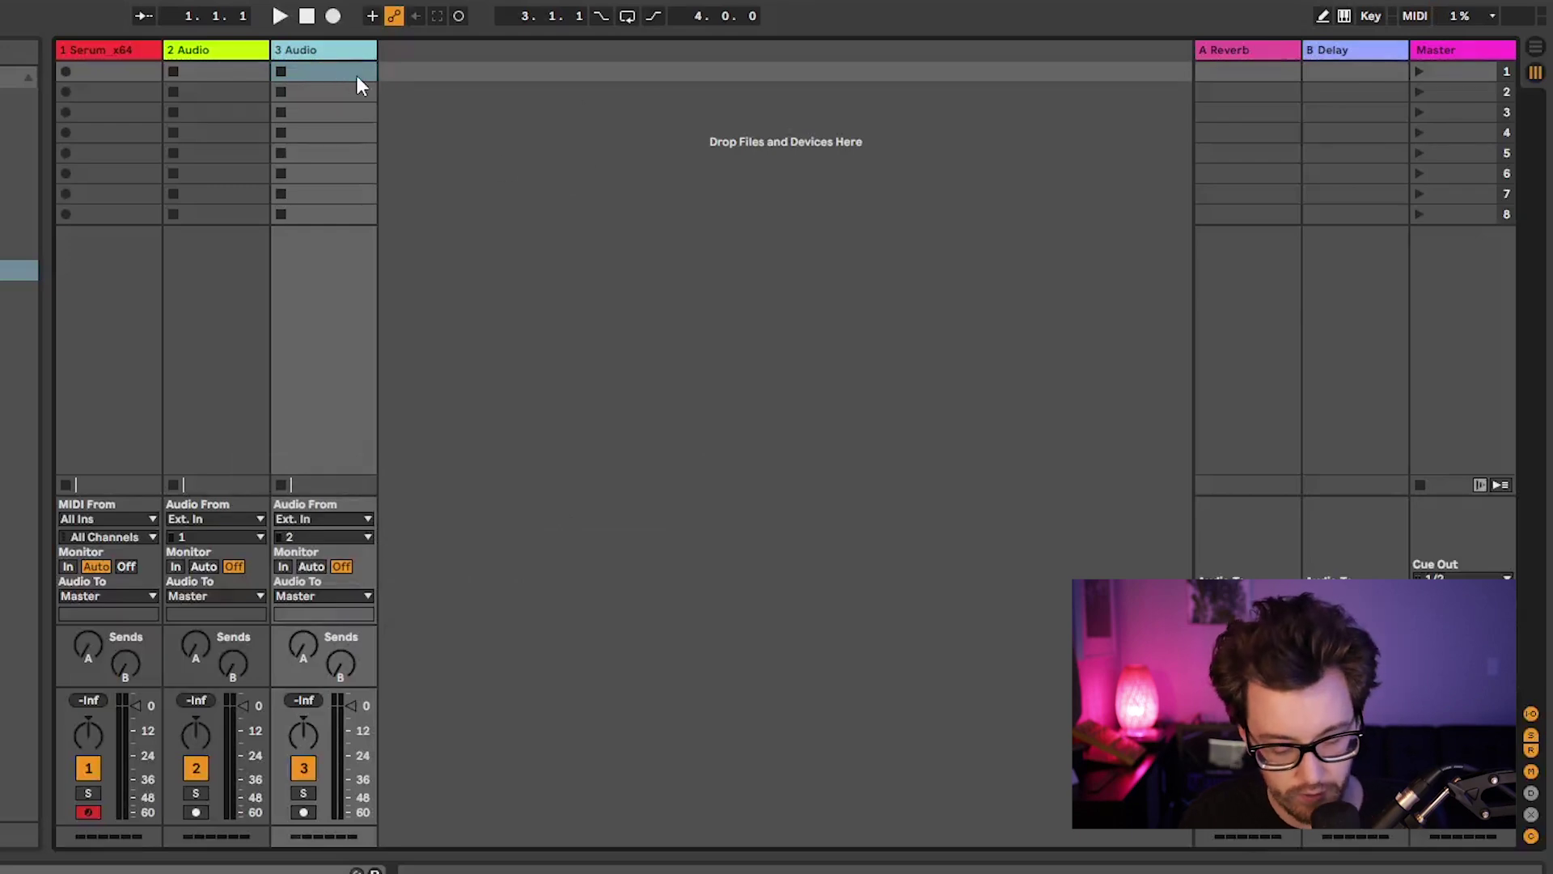
pyautogui.hotkey('ctrl', 'd')
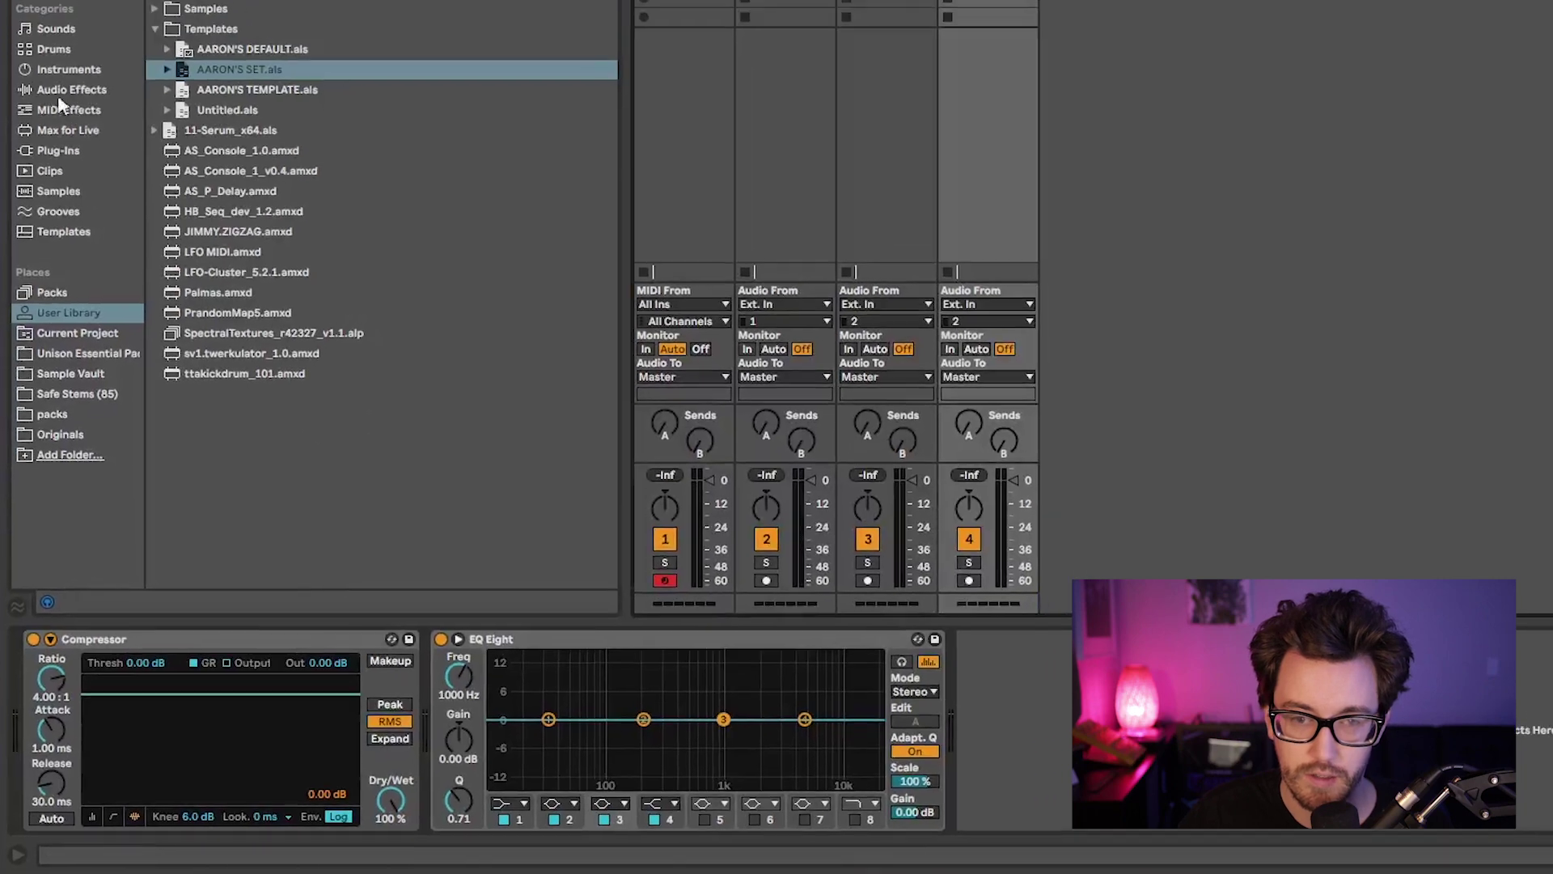
# Step: Add Delay to track 4, save it as the default audio track, and create new tracks
pyautogui.click(77, 42)
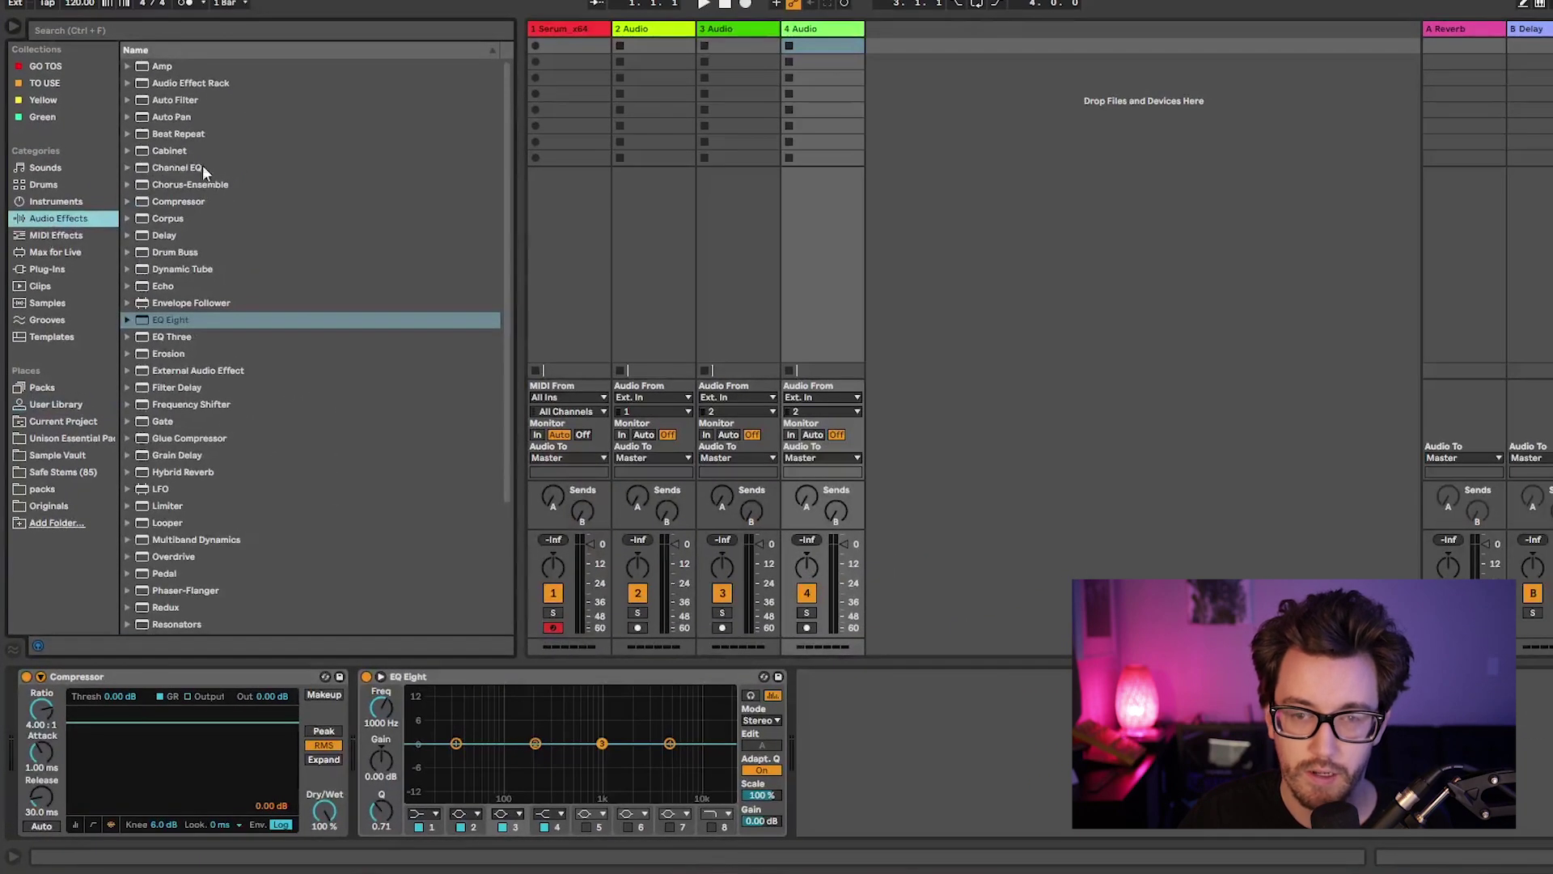
pyautogui.scroll(-3, 210, 354)
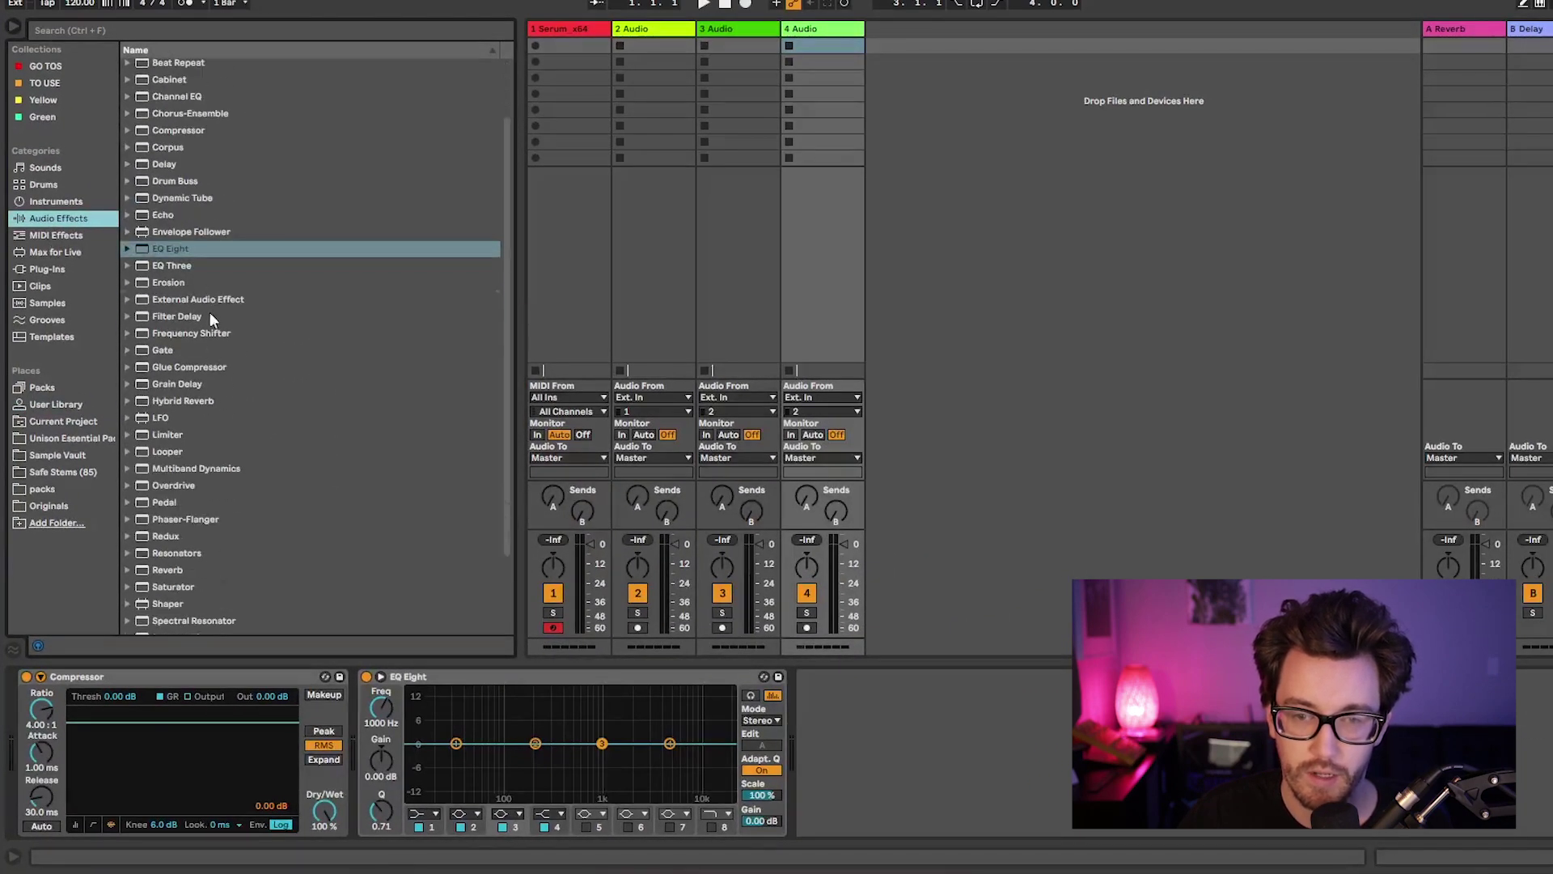
pyautogui.scroll(3, 211, 316)
pyautogui.moveTo(168, 233); pyautogui.dragTo(870, 740)
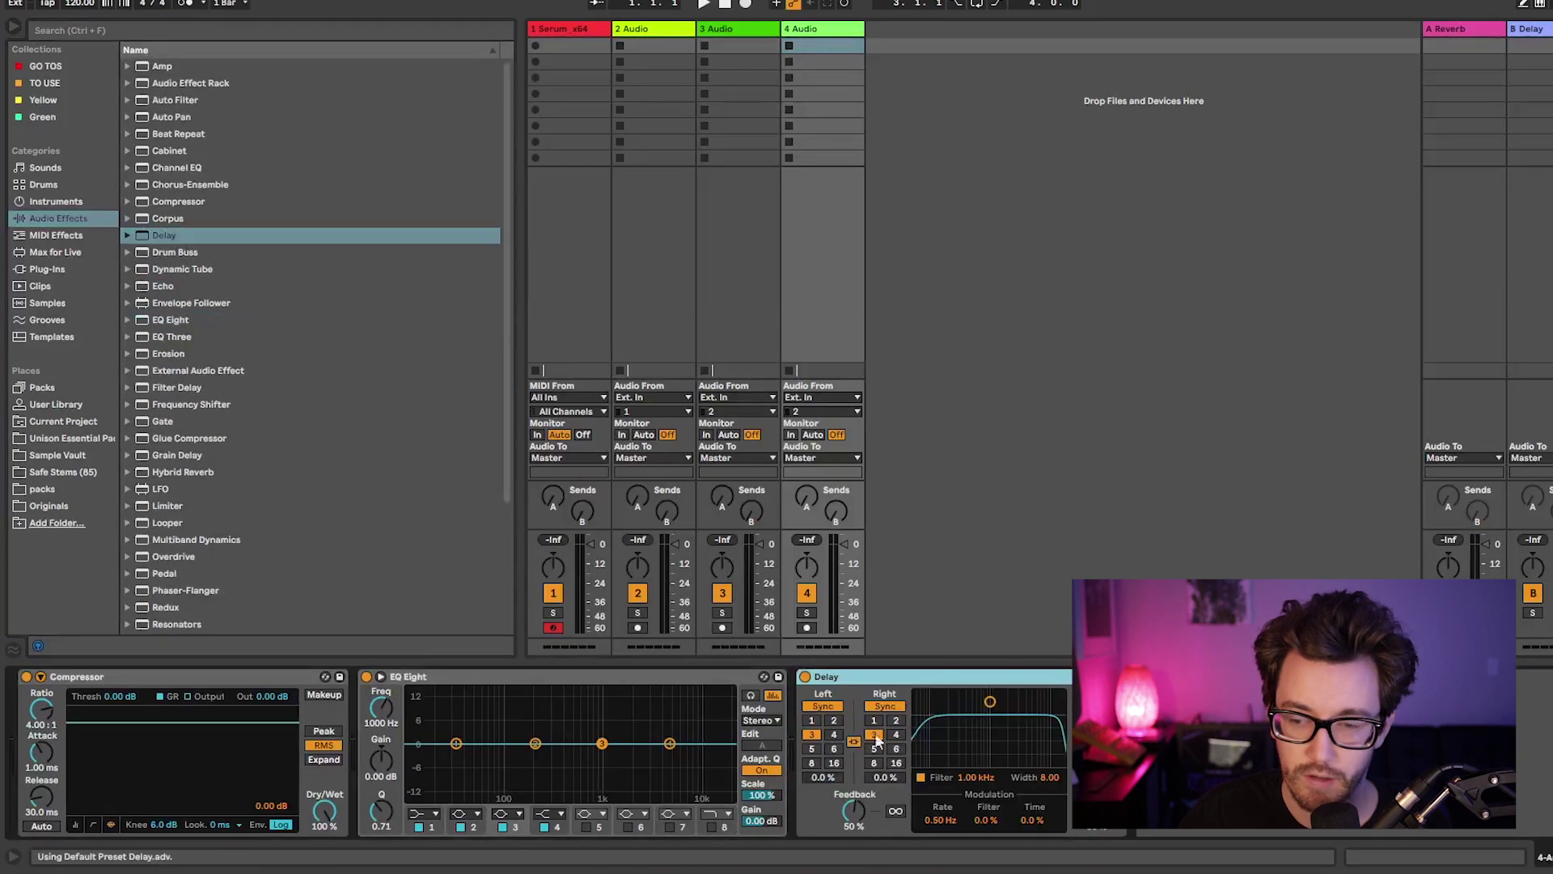
pyautogui.rightClick(809, 31)
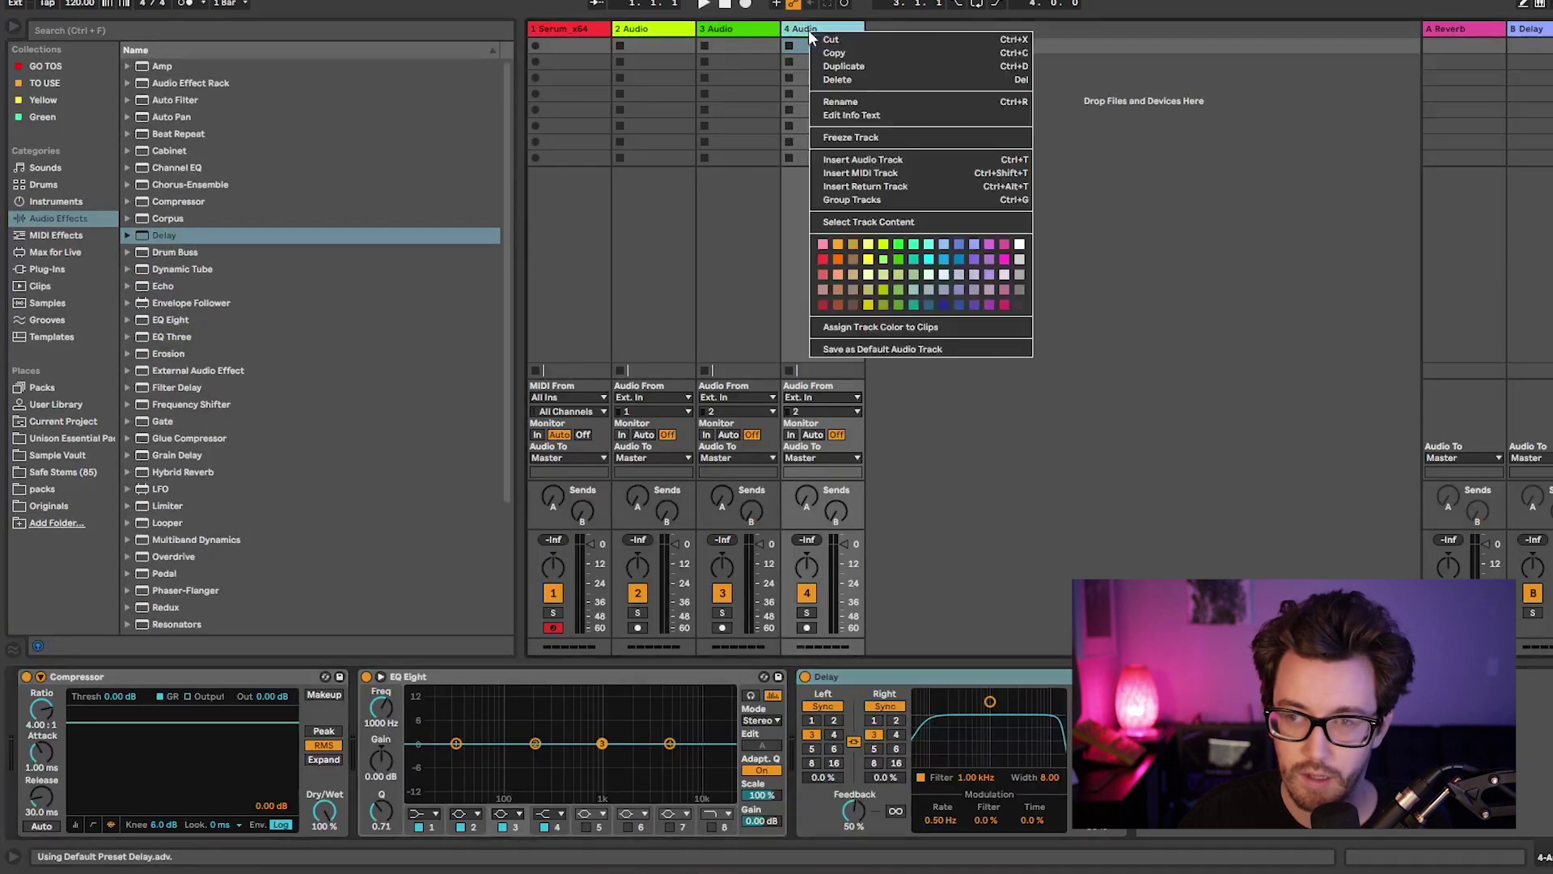
pyautogui.click(877, 348)
pyautogui.click(818, 449)
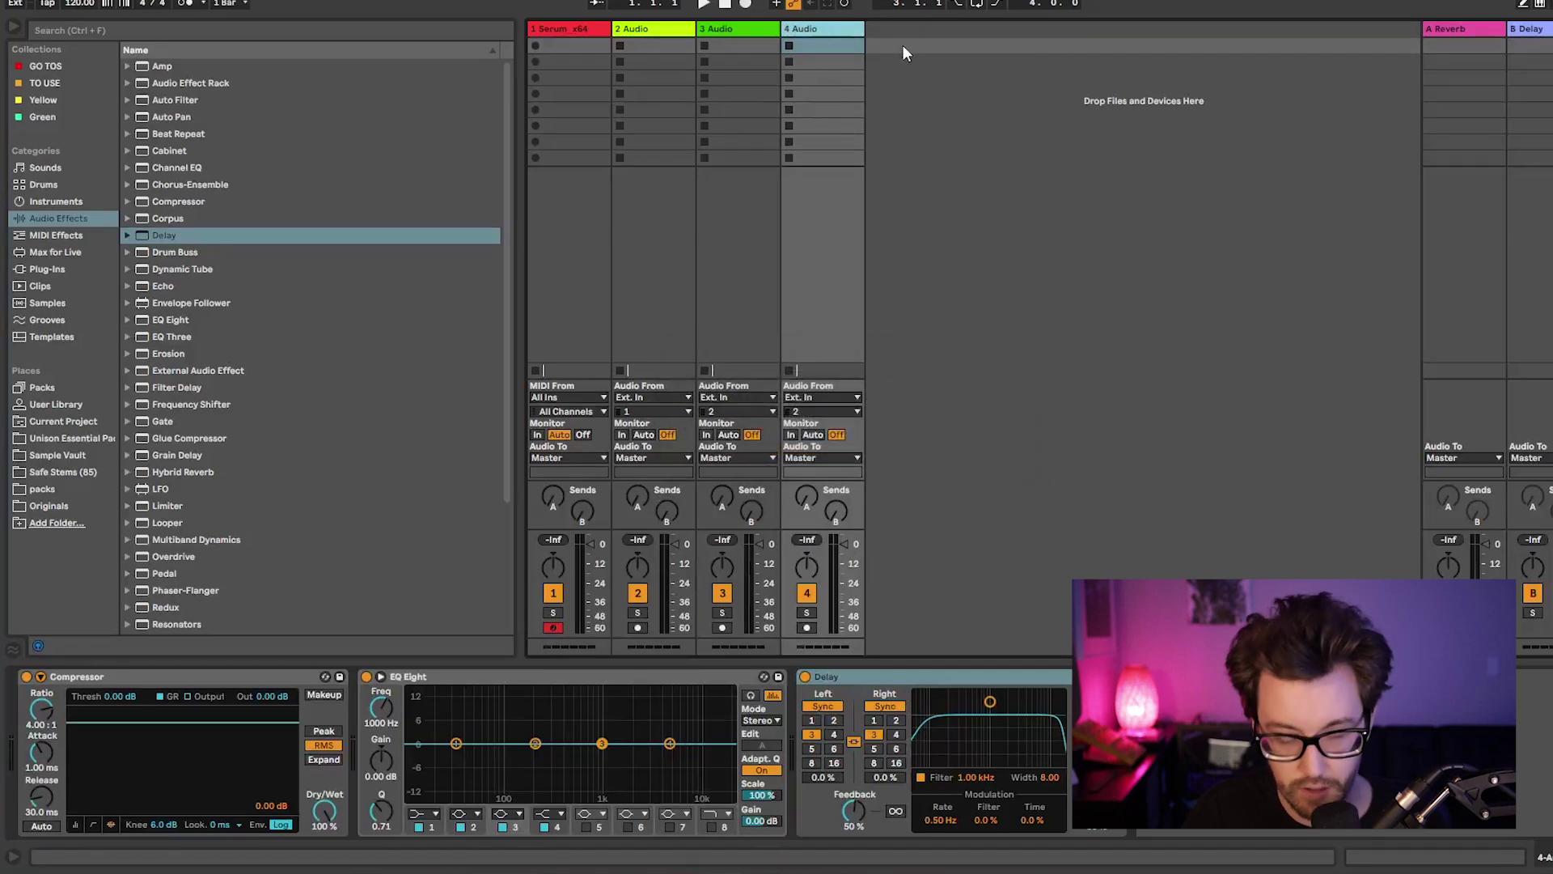
pyautogui.hotkey('ctrl', 't')
pyautogui.hotkey('ctrl', 't')
pyautogui.hotkey('ctrl', 't')
pyautogui.hotkey('ctrl', 't')
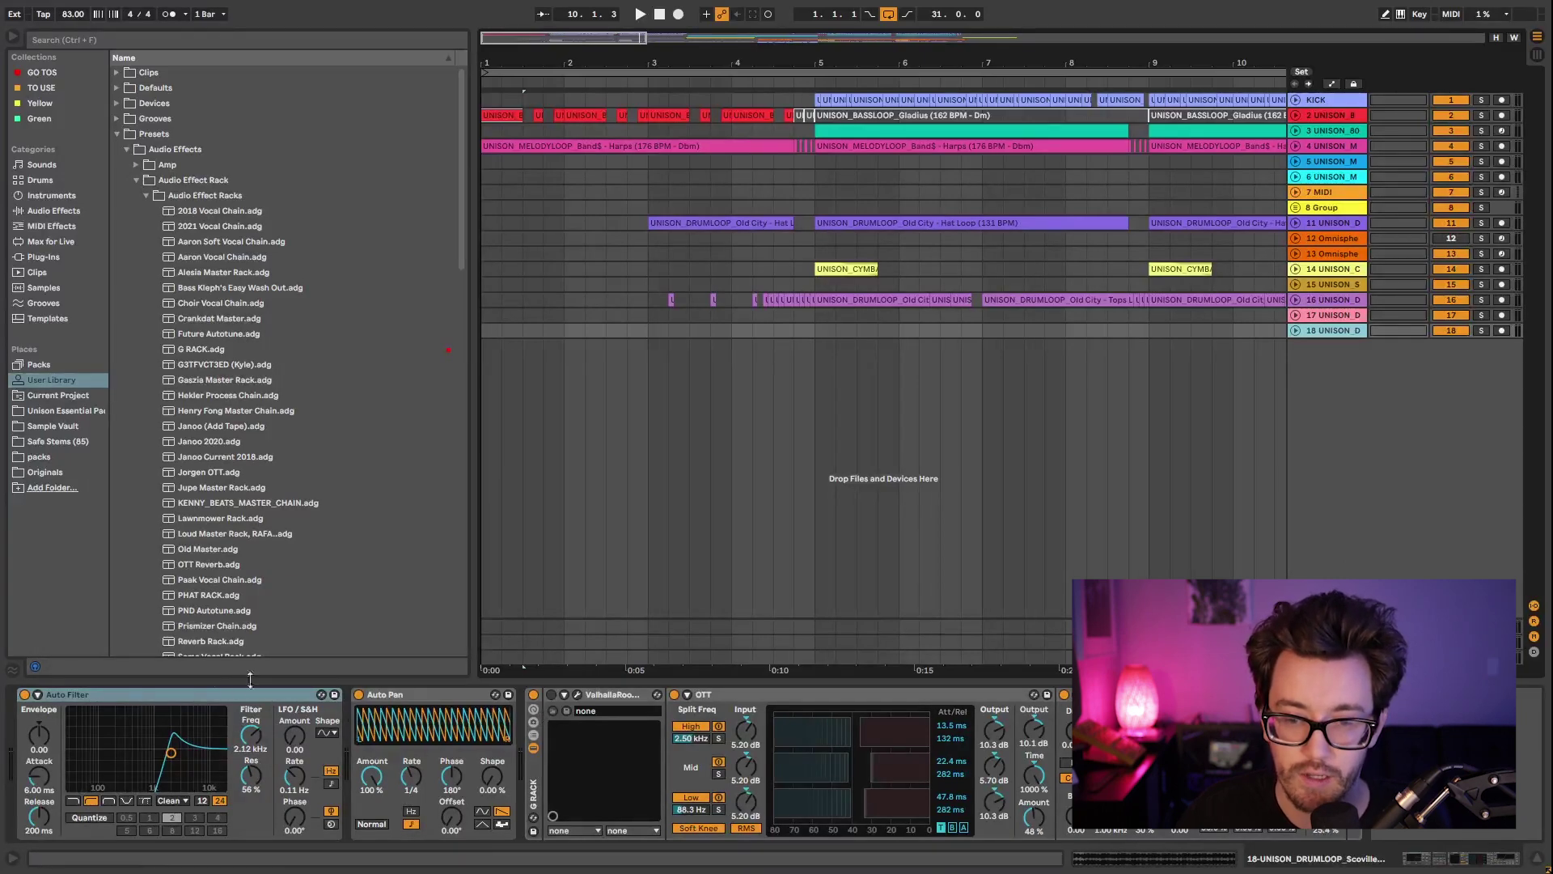
# Step: Group Auto Filter, Auto Pan and G RACK with Ctrl+G into an Audio Effect Rack and save the preset
pyautogui.click(219, 692)
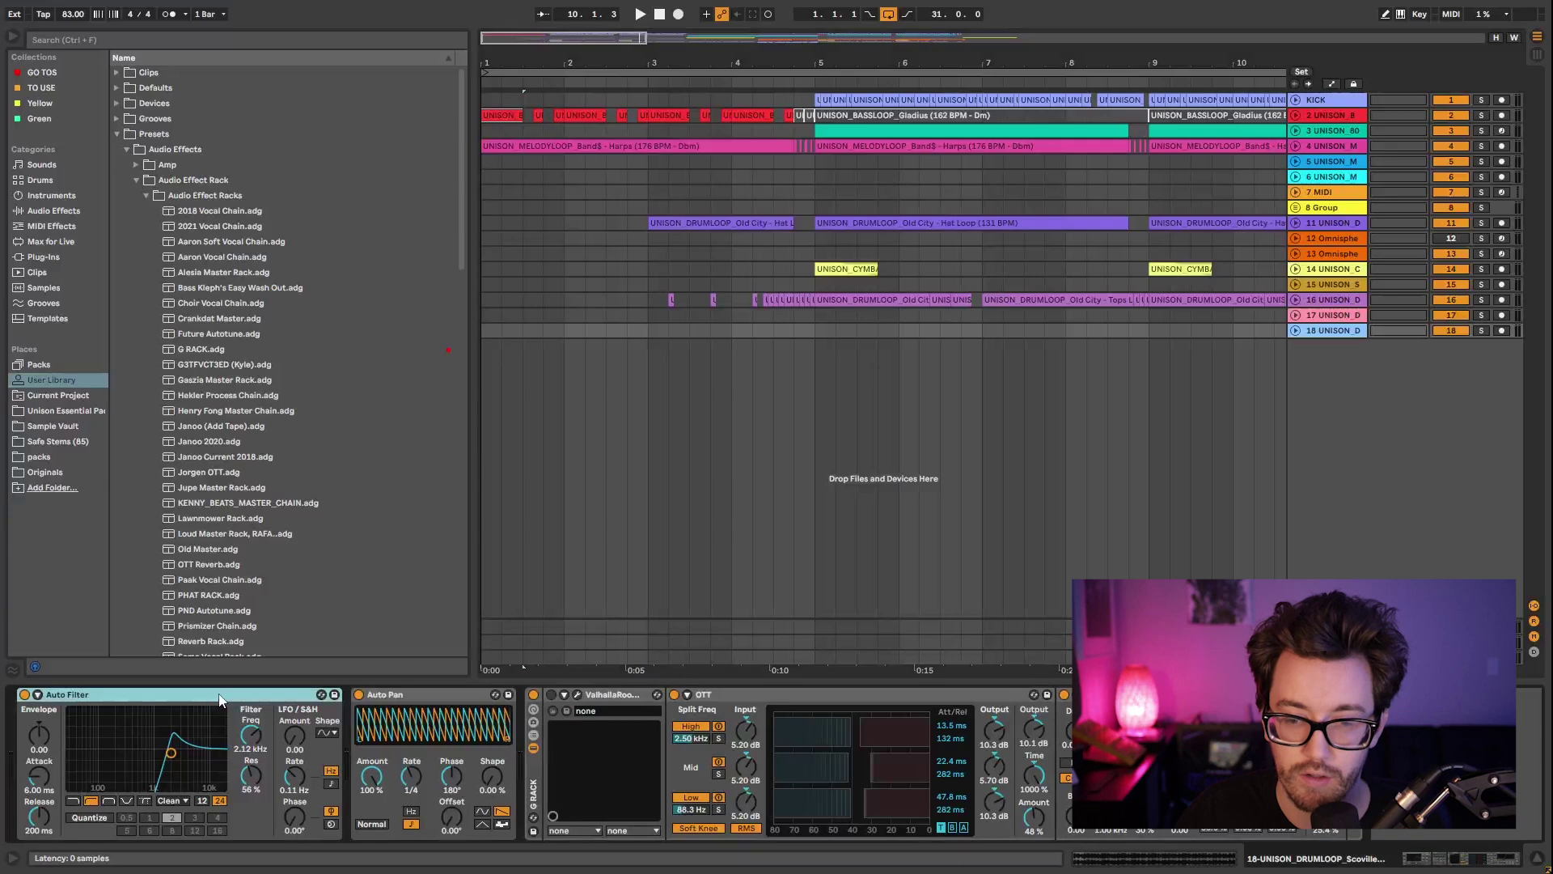
pyautogui.keyDown('shift'); pyautogui.click(461, 697); pyautogui.keyUp('shift')
pyautogui.keyDown('shift'); pyautogui.click(530, 778); pyautogui.keyUp('shift')
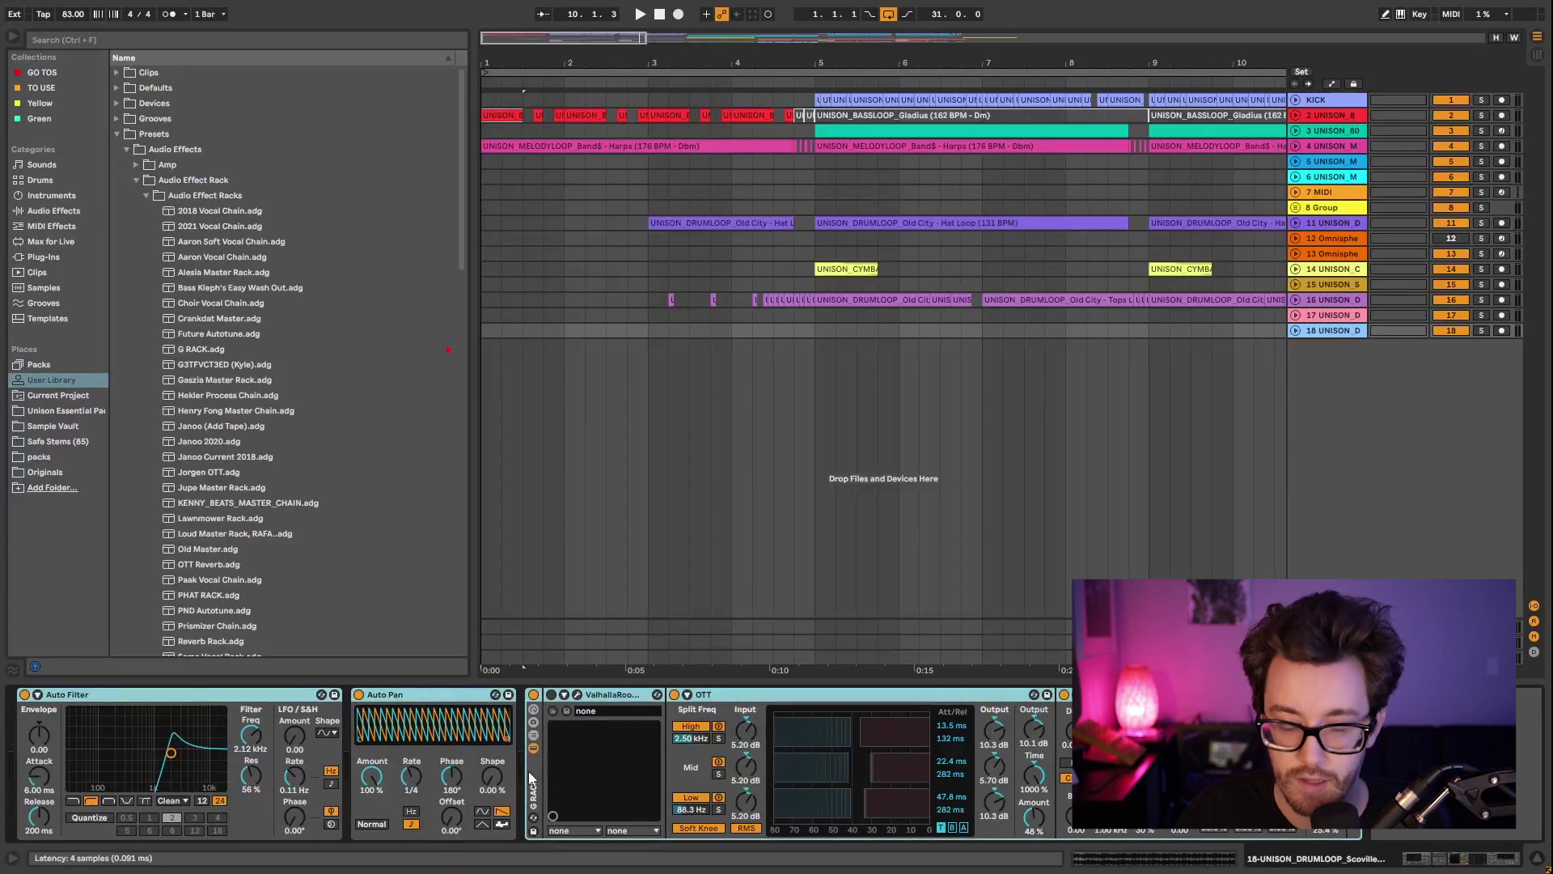
pyautogui.hotkey('ctrl', 'g')
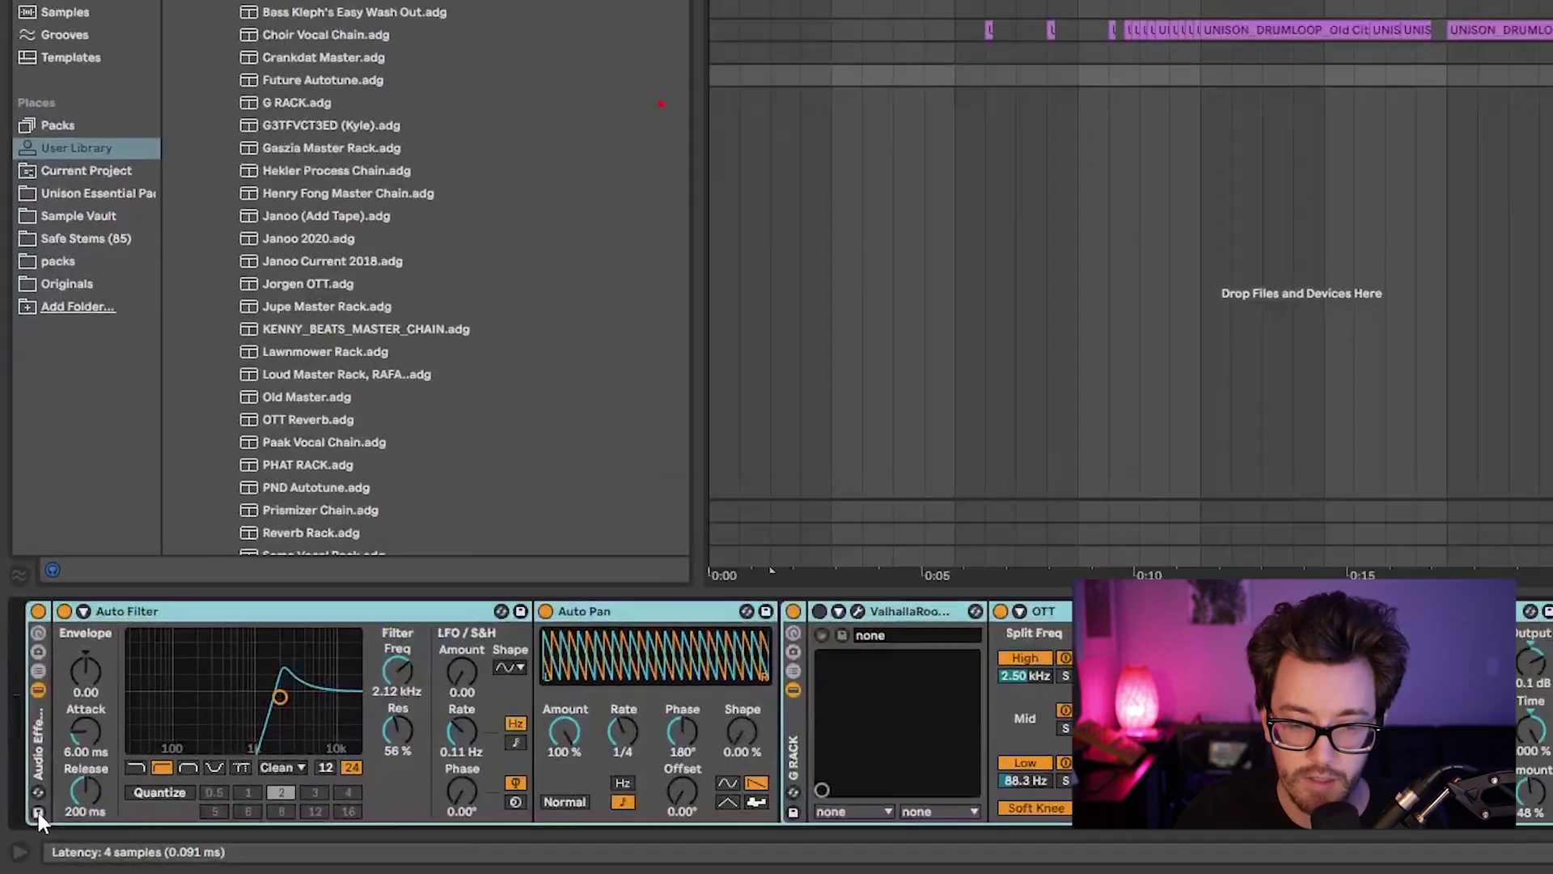
pyautogui.click(25, 831)
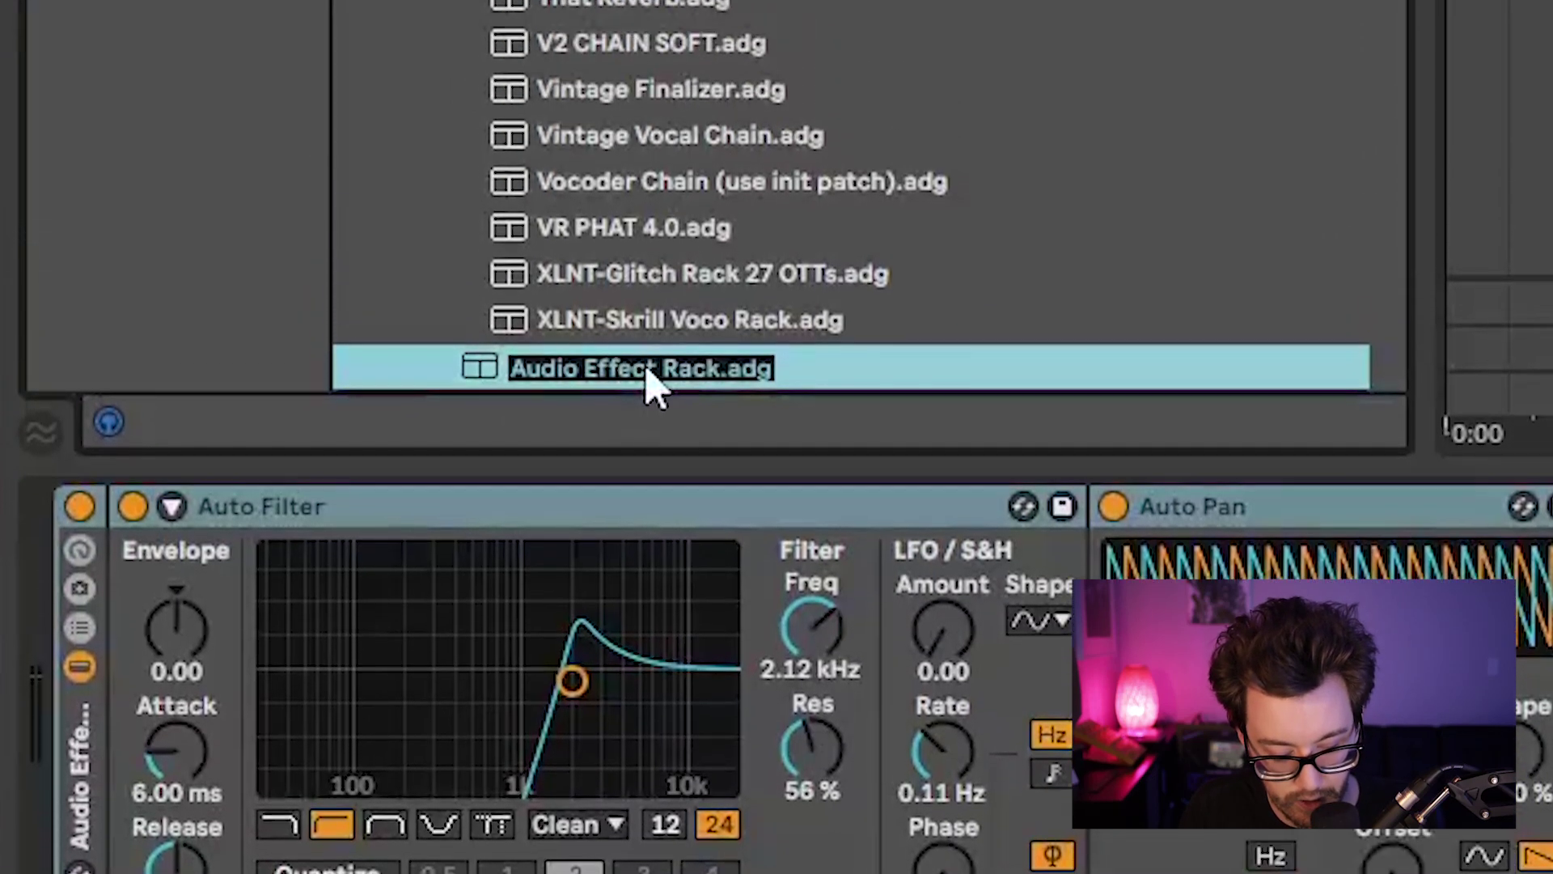
# Step: Rename the saved rack preset to the owner's personal EFFECT RACK name
pyautogui.write("AARON'")
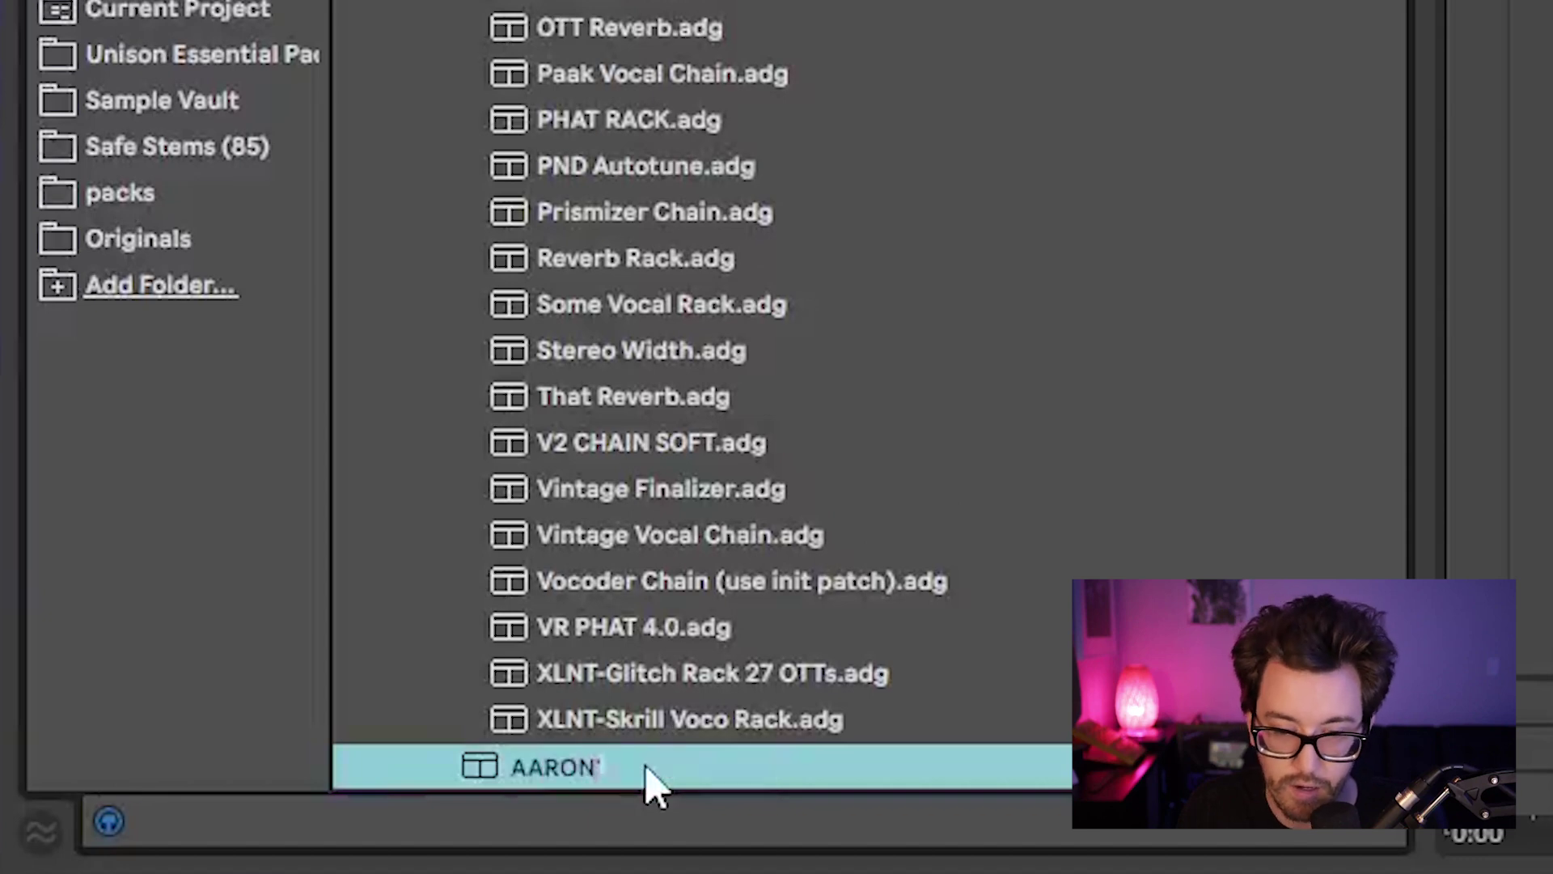
pyautogui.write('S EFFECT RACK')
pyautogui.press('Return')
pyautogui.scroll(-3, 809, 632)
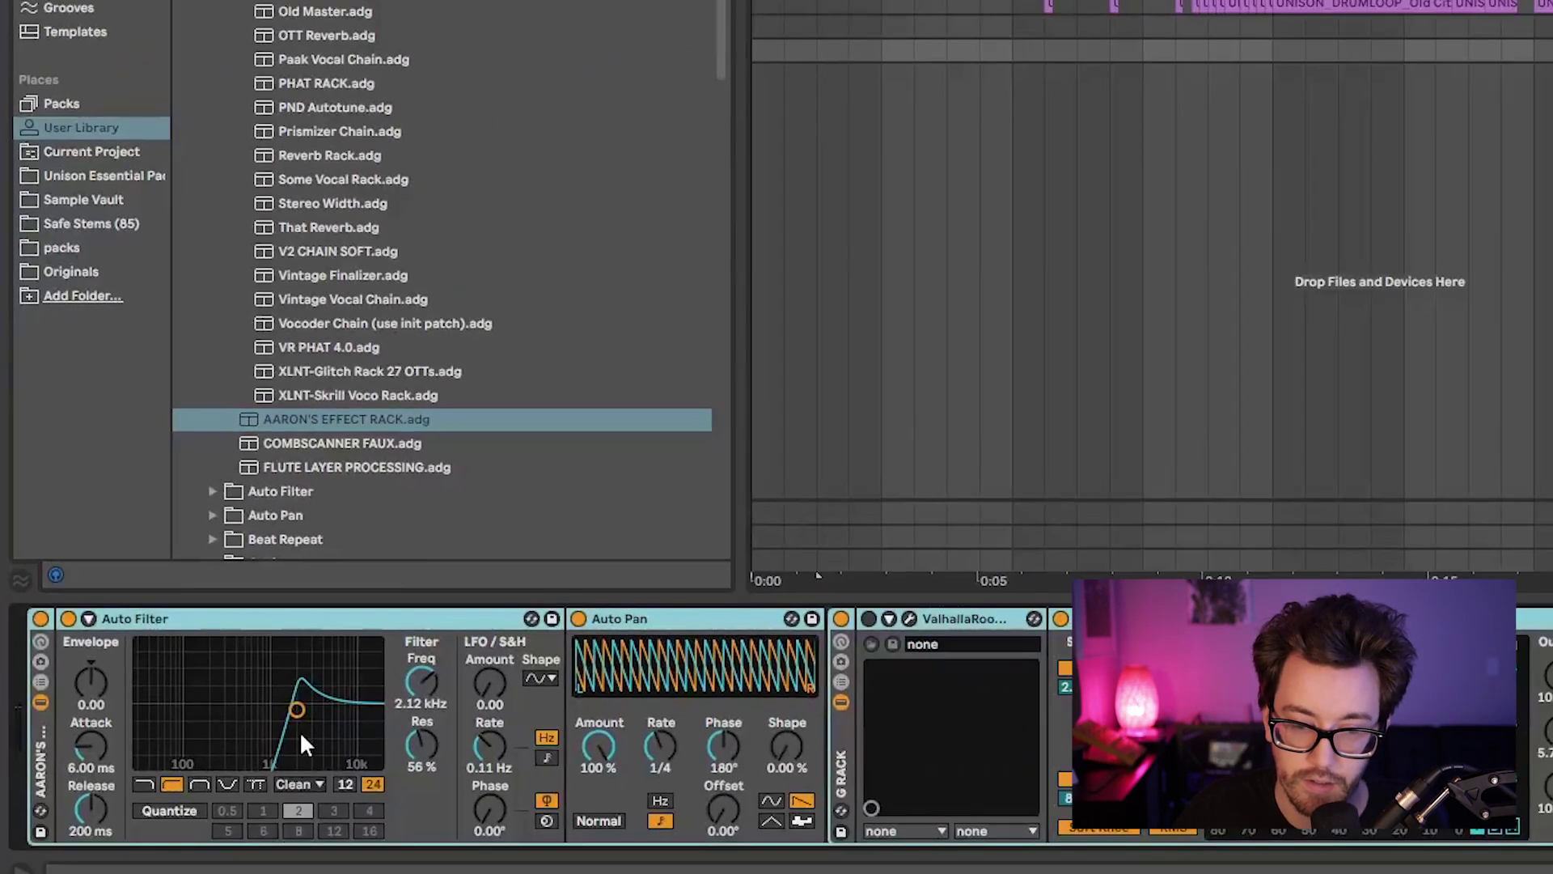
# Step: Replace the track's device chain with the renamed rack preset and close the ValhallaRoom window
pyautogui.press('Delete')
pyautogui.moveTo(293, 414); pyautogui.dragTo(348, 685)
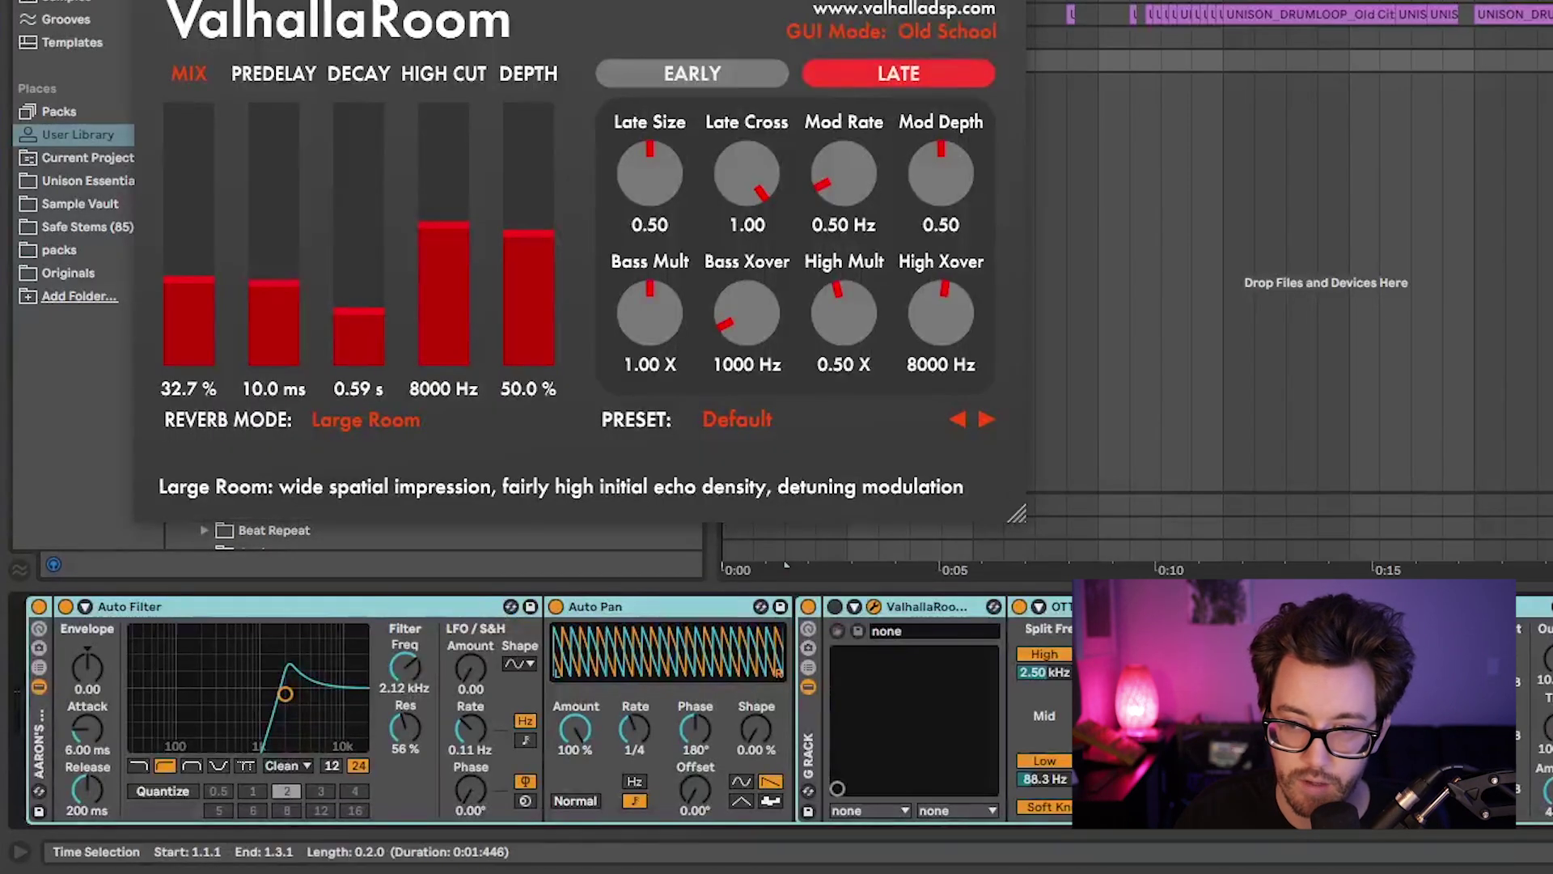
pyautogui.click(720, 608)
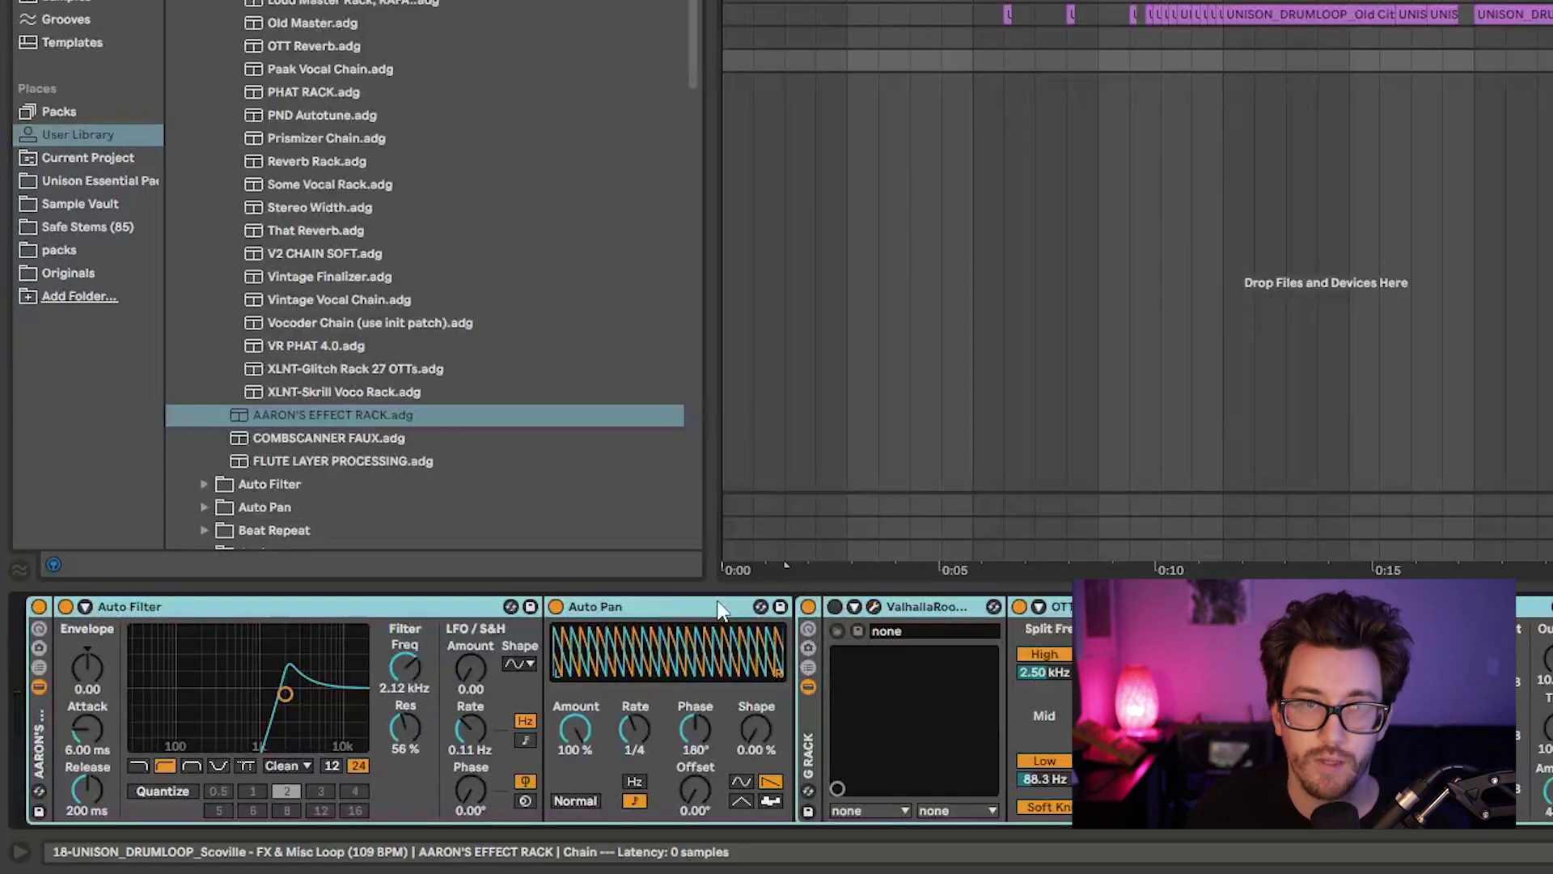
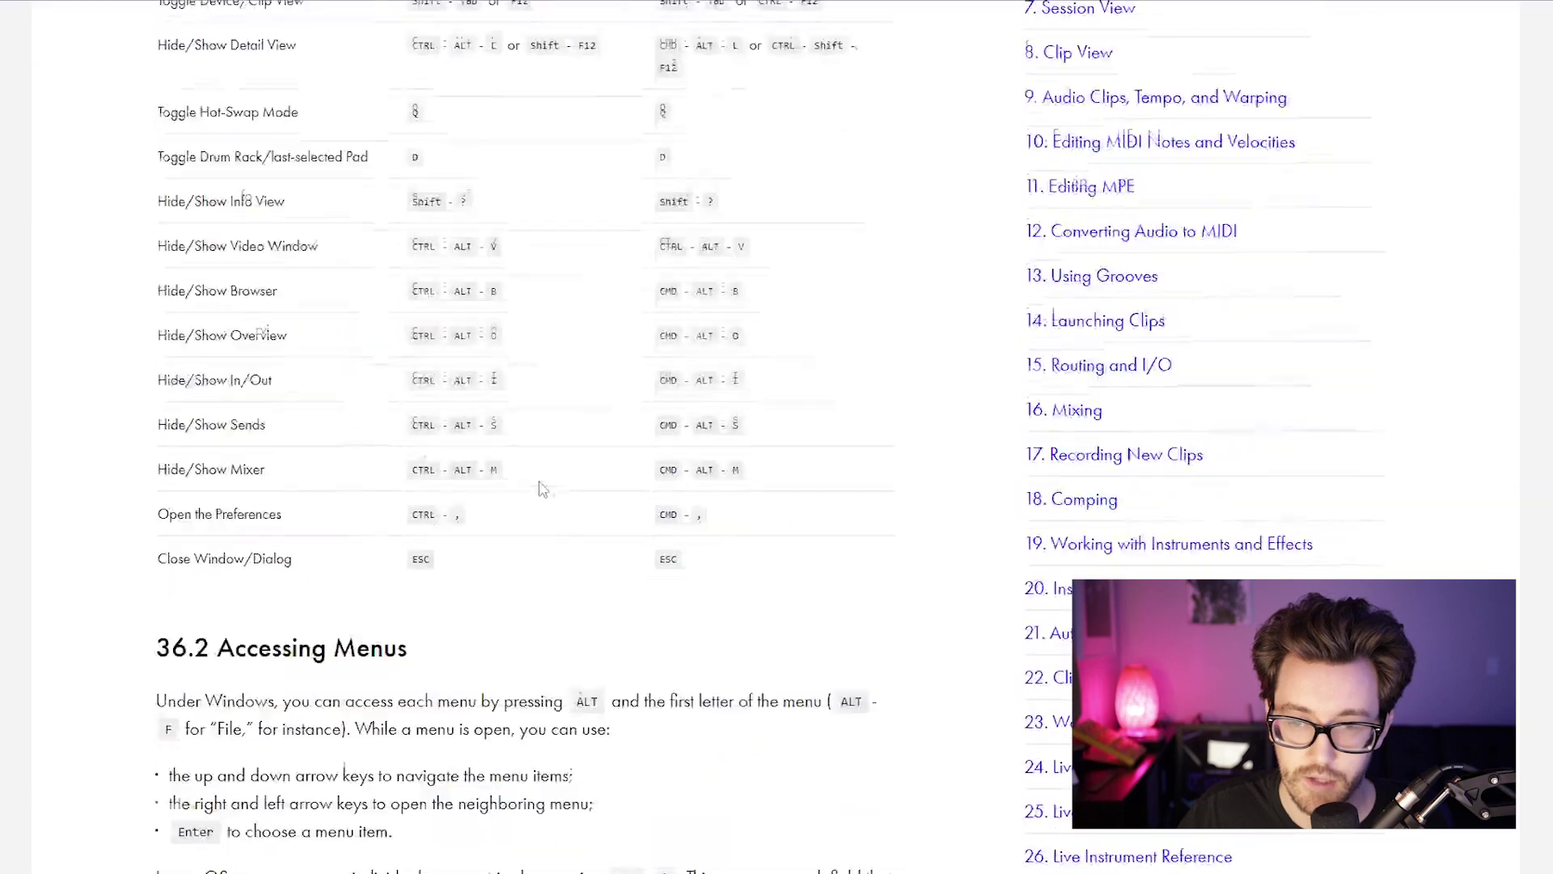
# Step: Scroll the manual's shortcut tables from 36.6 Editing down to 36.9 Arrangement View Commands
pyautogui.scroll(-8, 586, 500)
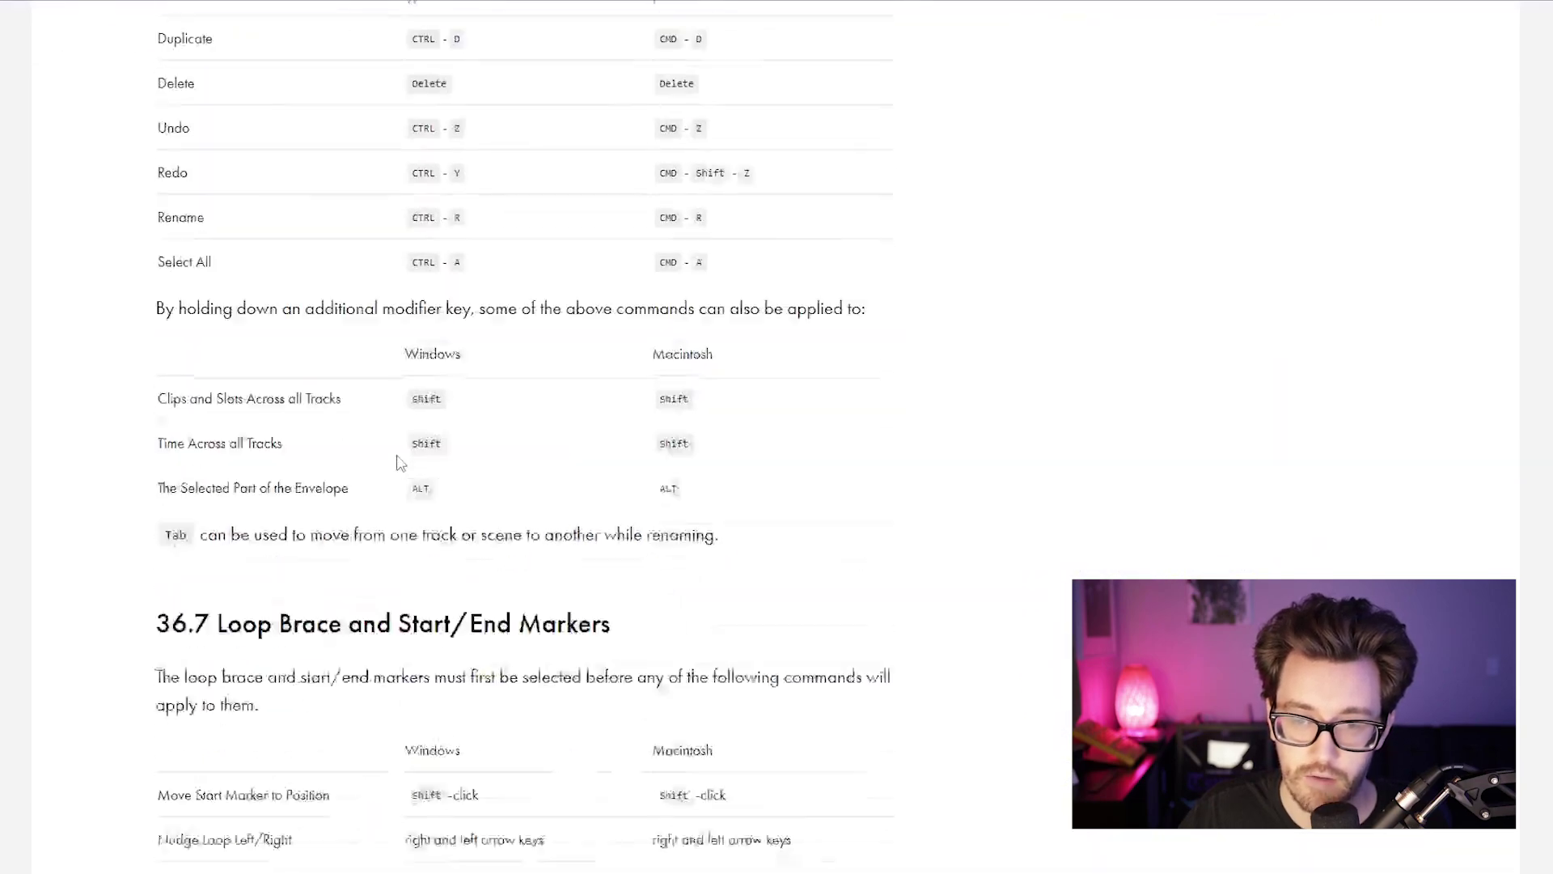
pyautogui.scroll(6, 188, 261)
pyautogui.scroll(-13, 350, 481)
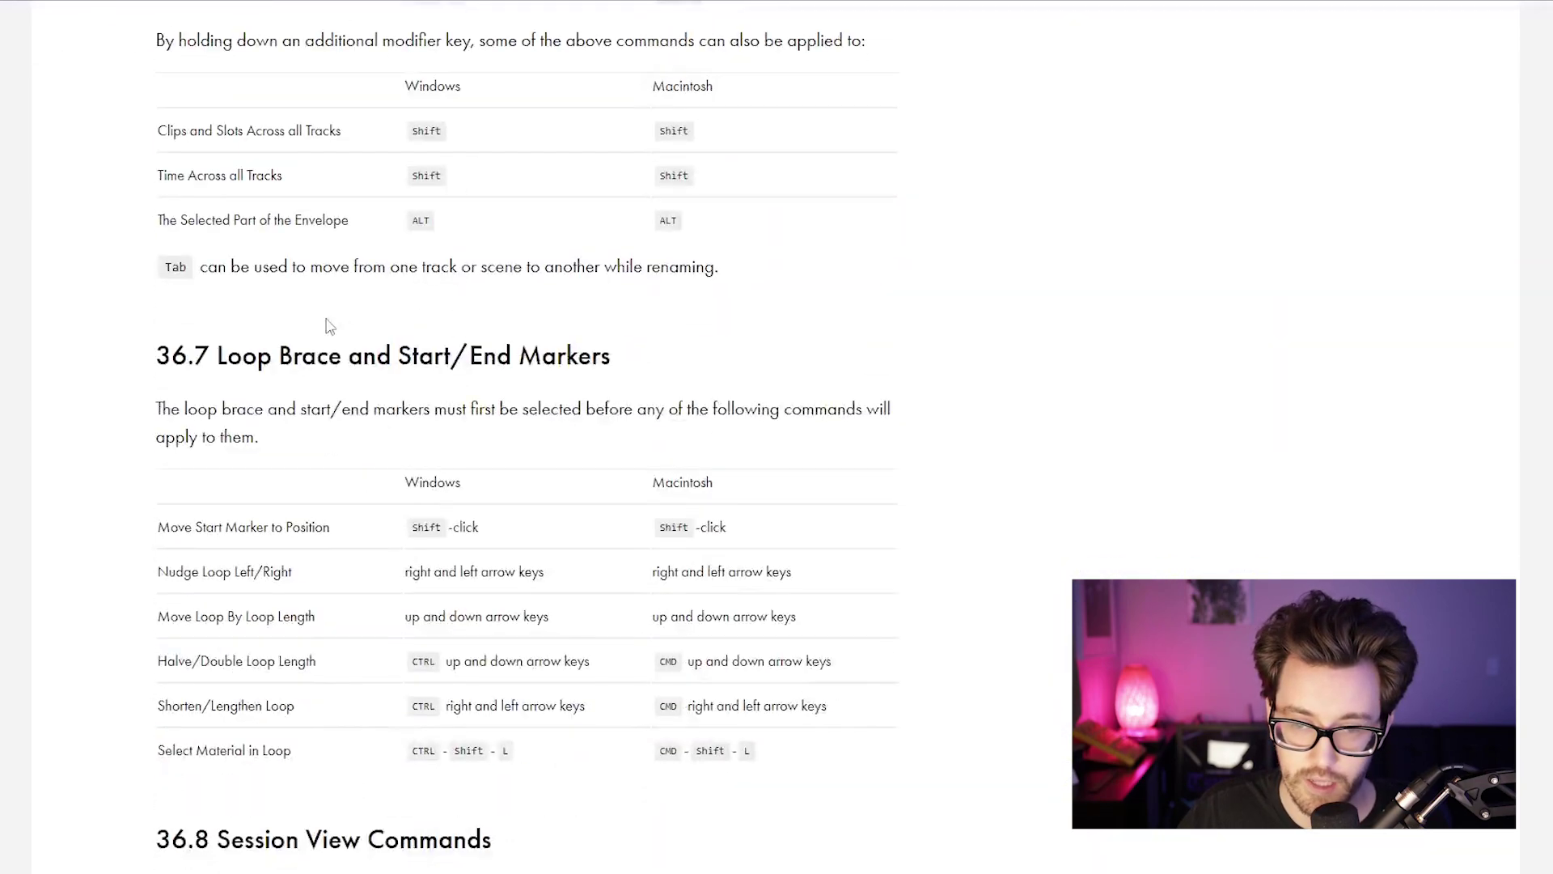
pyautogui.scroll(-6, 433, 291)
pyautogui.scroll(-5, 421, 324)
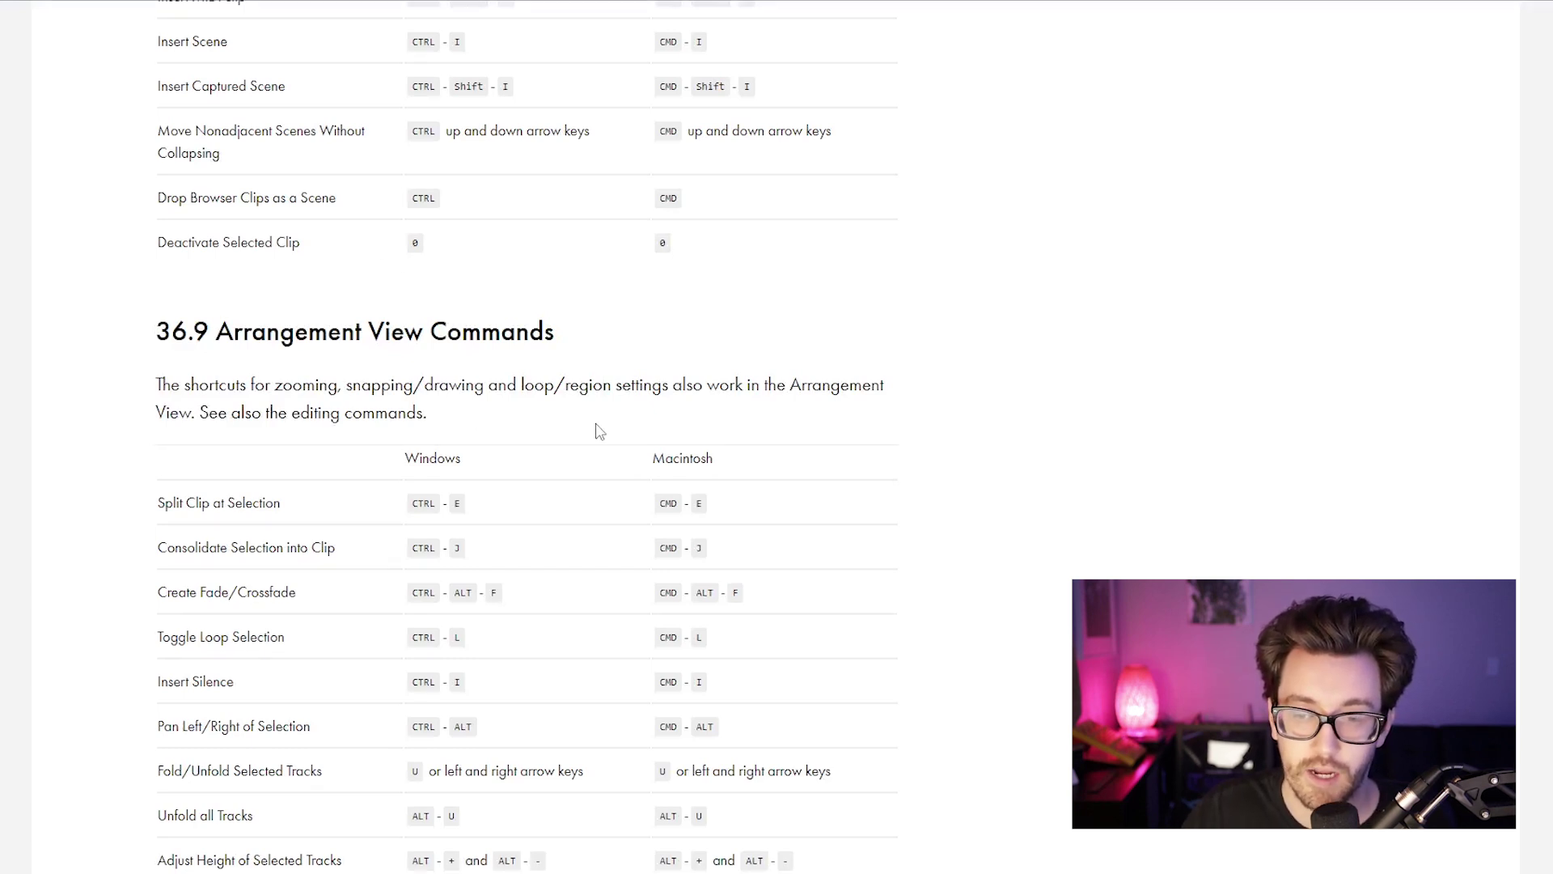
pyautogui.scroll(-11, 551, 433)
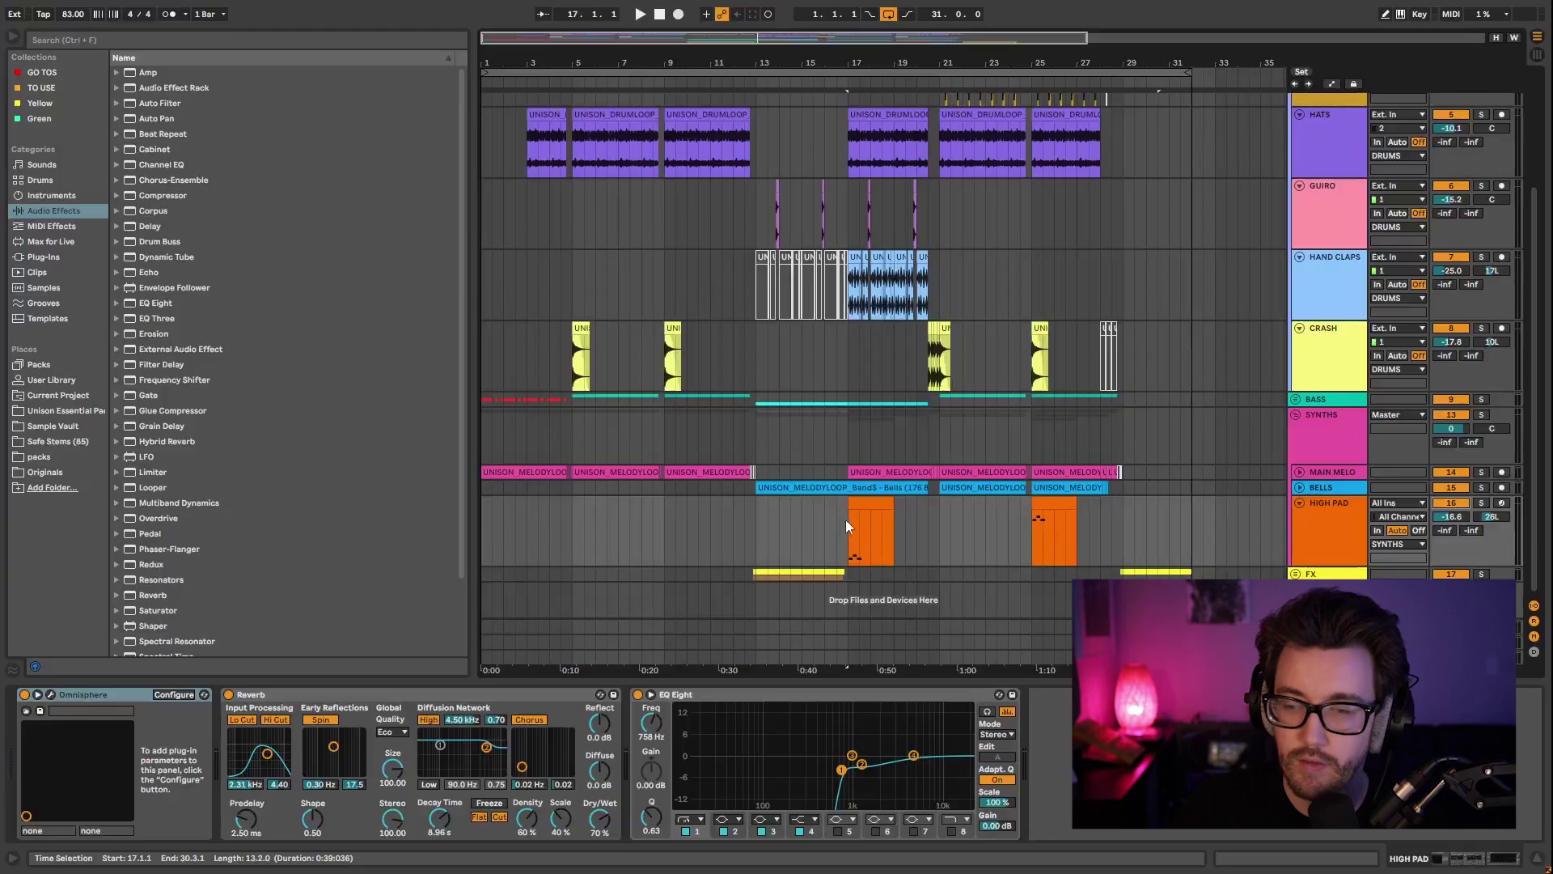
# Step: Select the HIGH PAD clip's span and freeze the HIGH PAD track
pyautogui.click(871, 507)
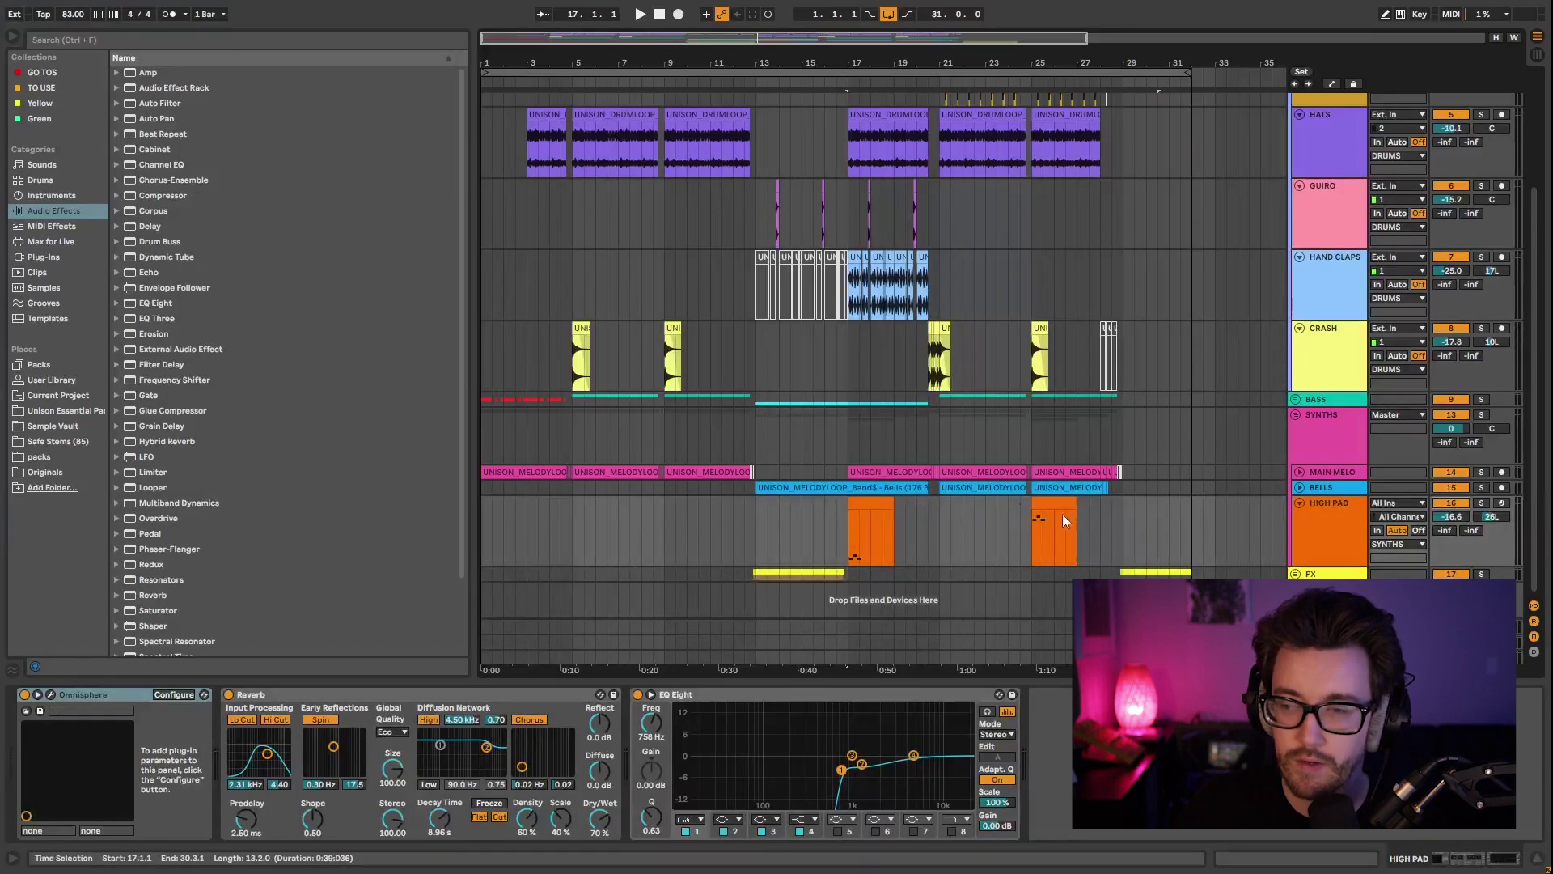
pyautogui.rightClick(1320, 521)
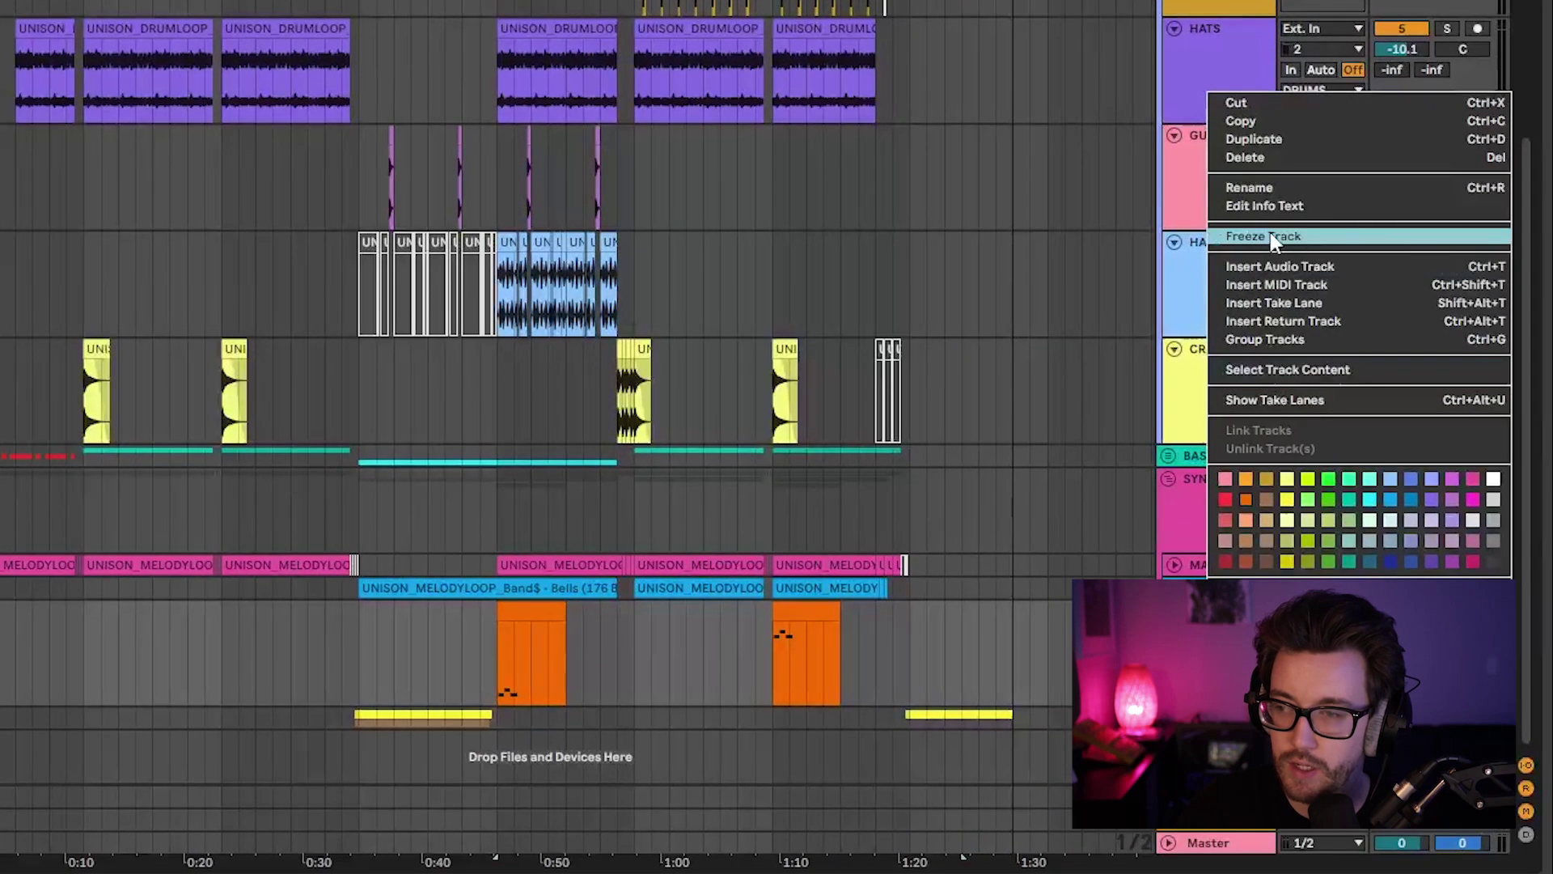
pyautogui.click(1302, 242)
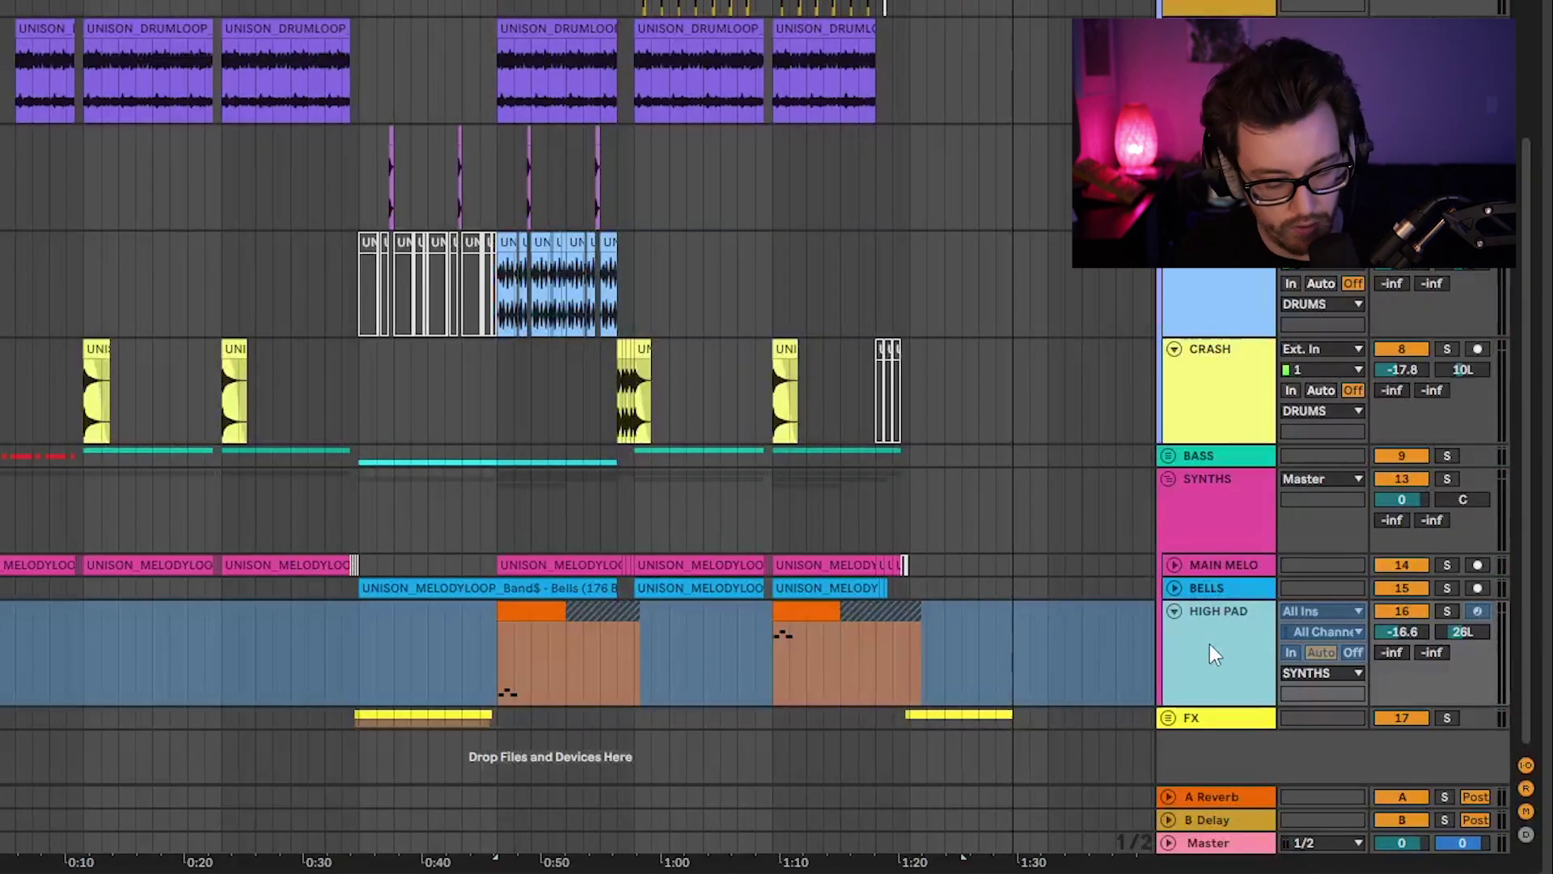
# Step: Insert audio track 17 and move both frozen HIGH PAD clips onto it
pyautogui.hotkey('ctrl', 't')
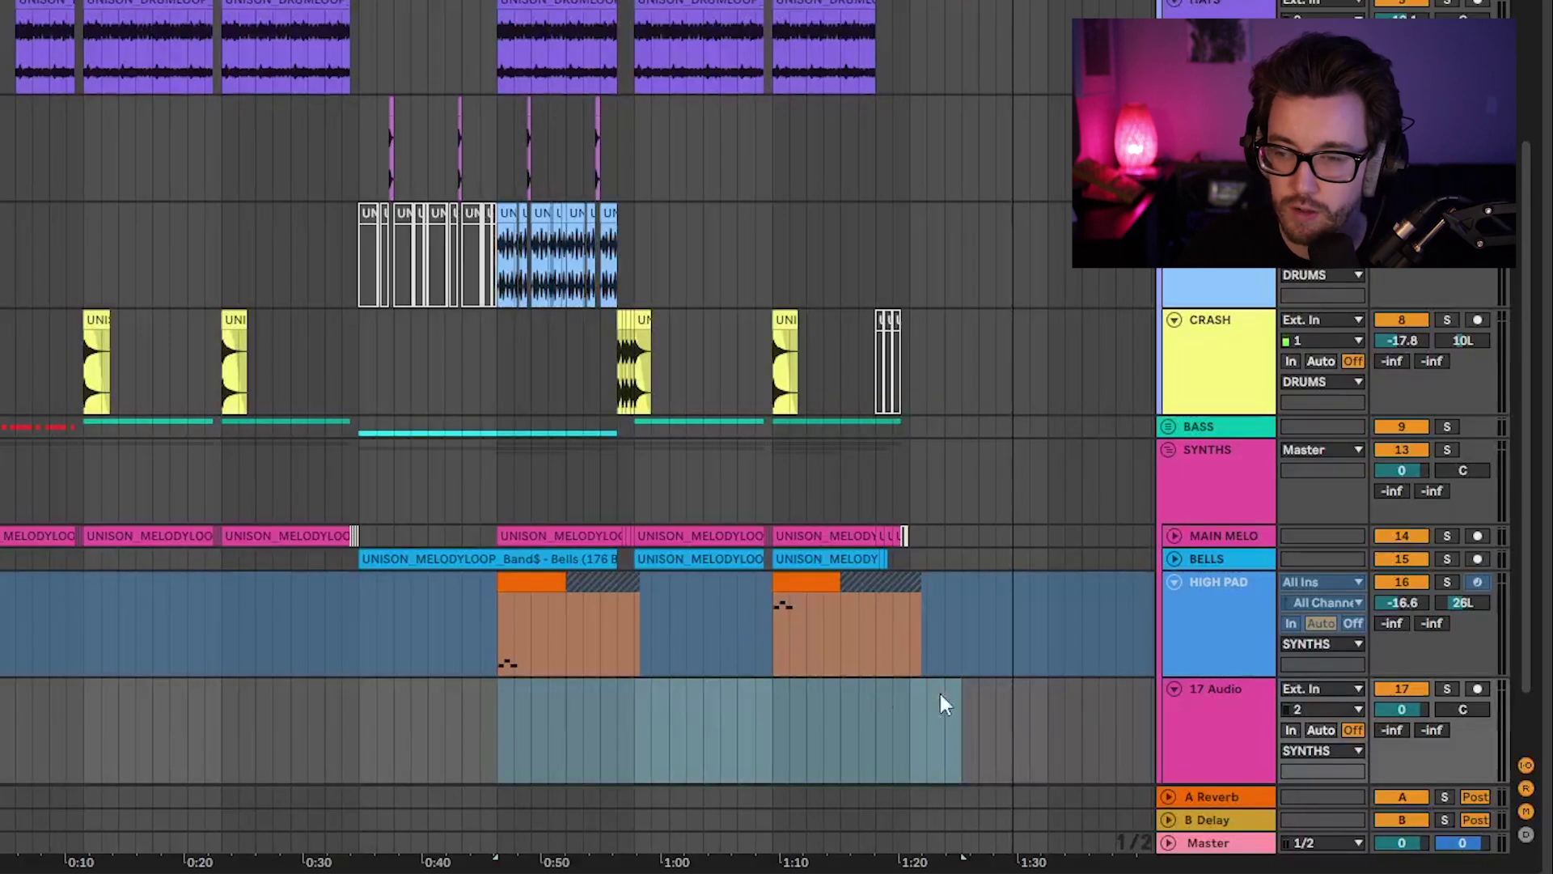
pyautogui.click(526, 579)
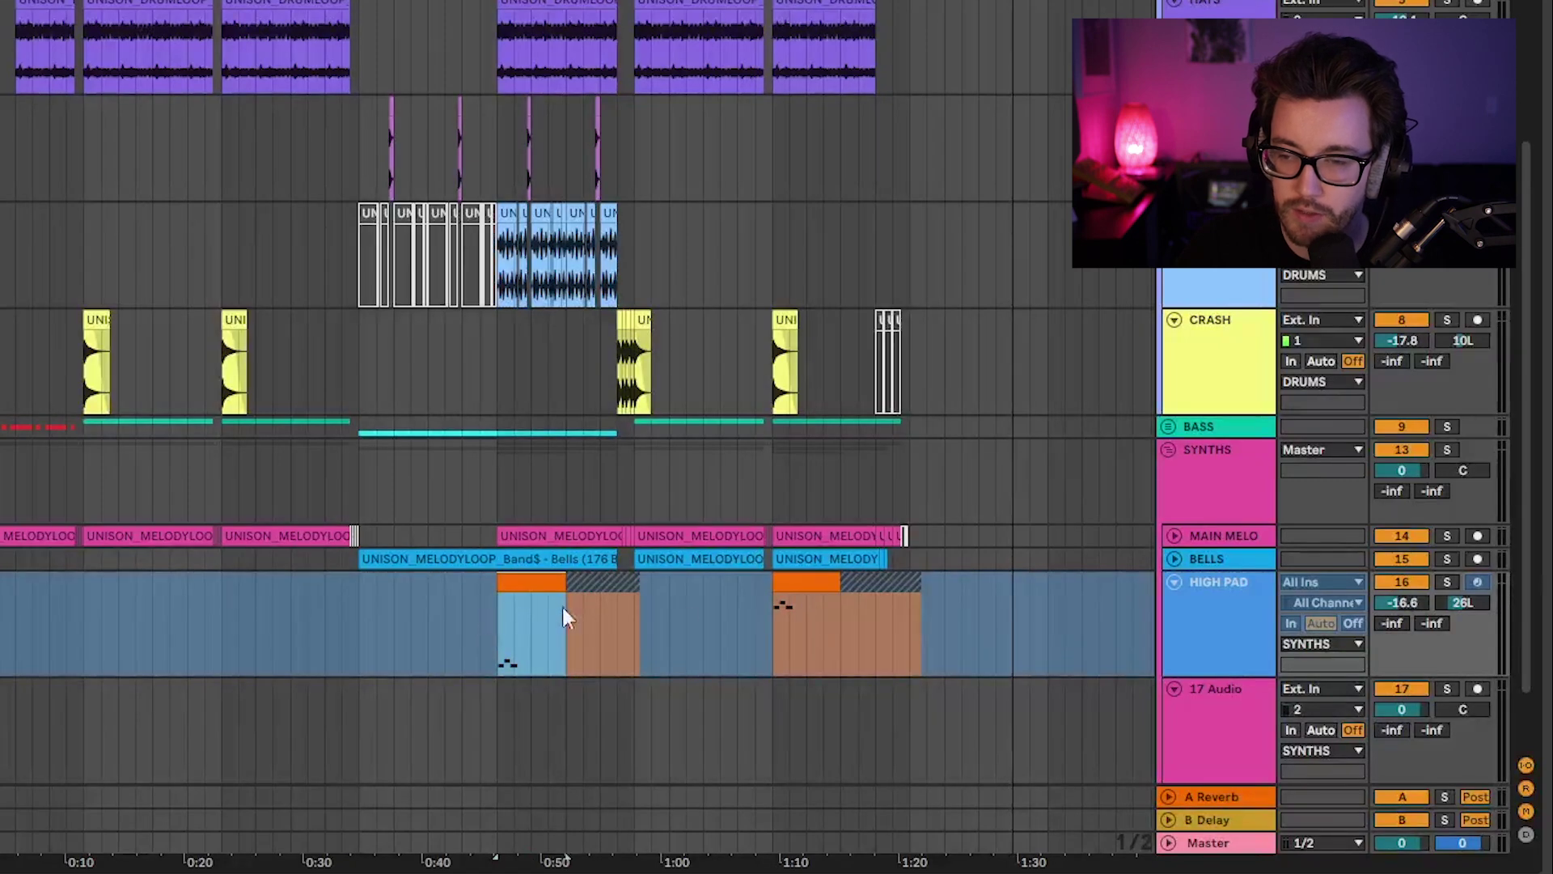
pyautogui.keyDown('shift'); pyautogui.click(937, 584); pyautogui.keyUp('shift')
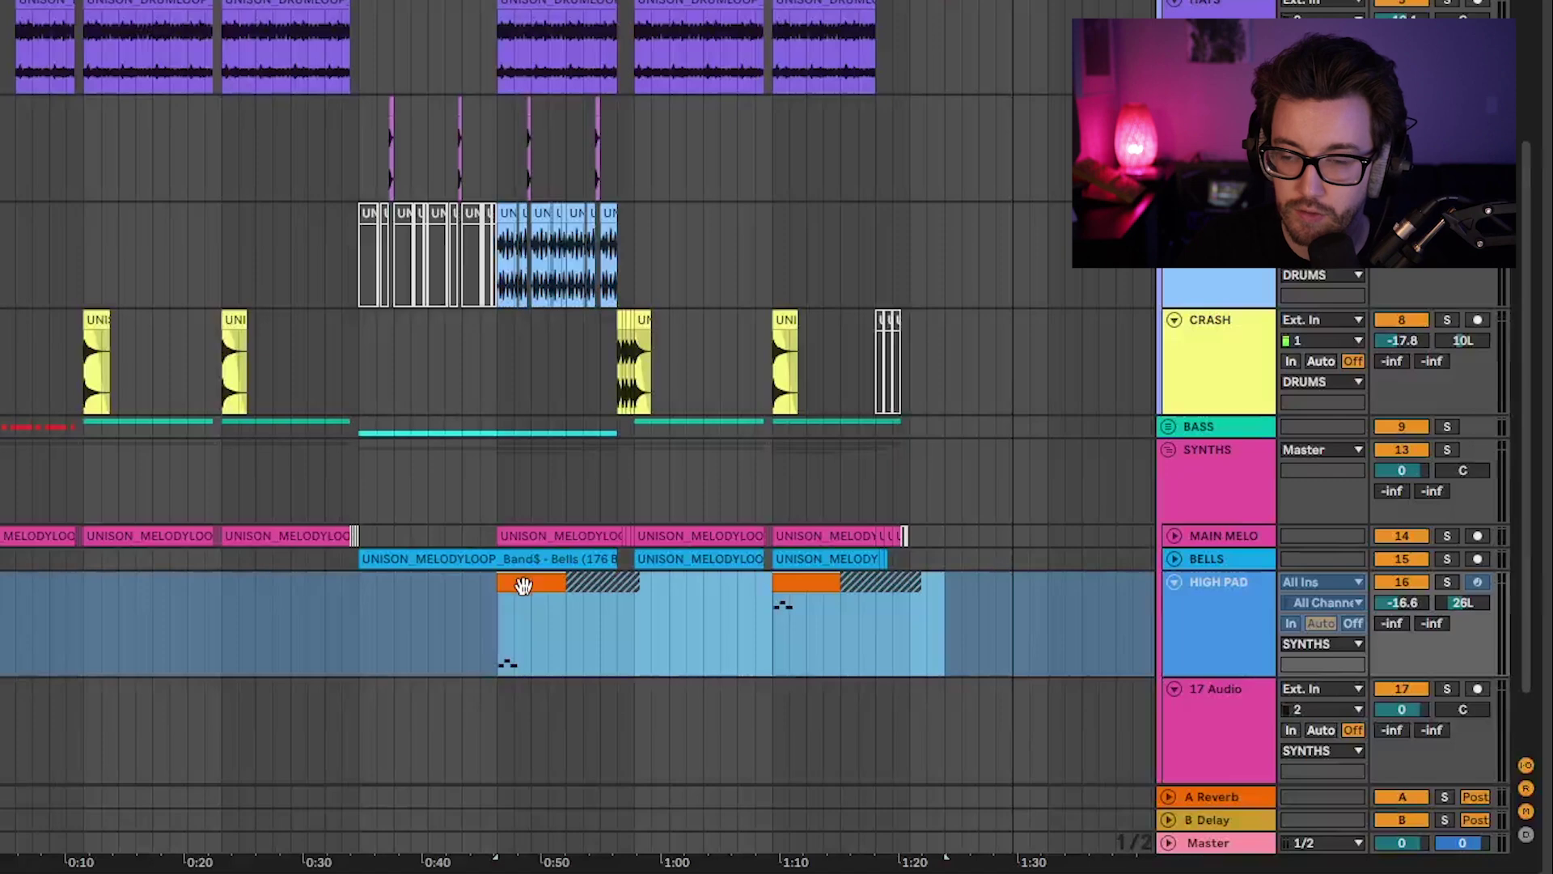
pyautogui.moveTo(523, 584); pyautogui.dragTo(518, 703)
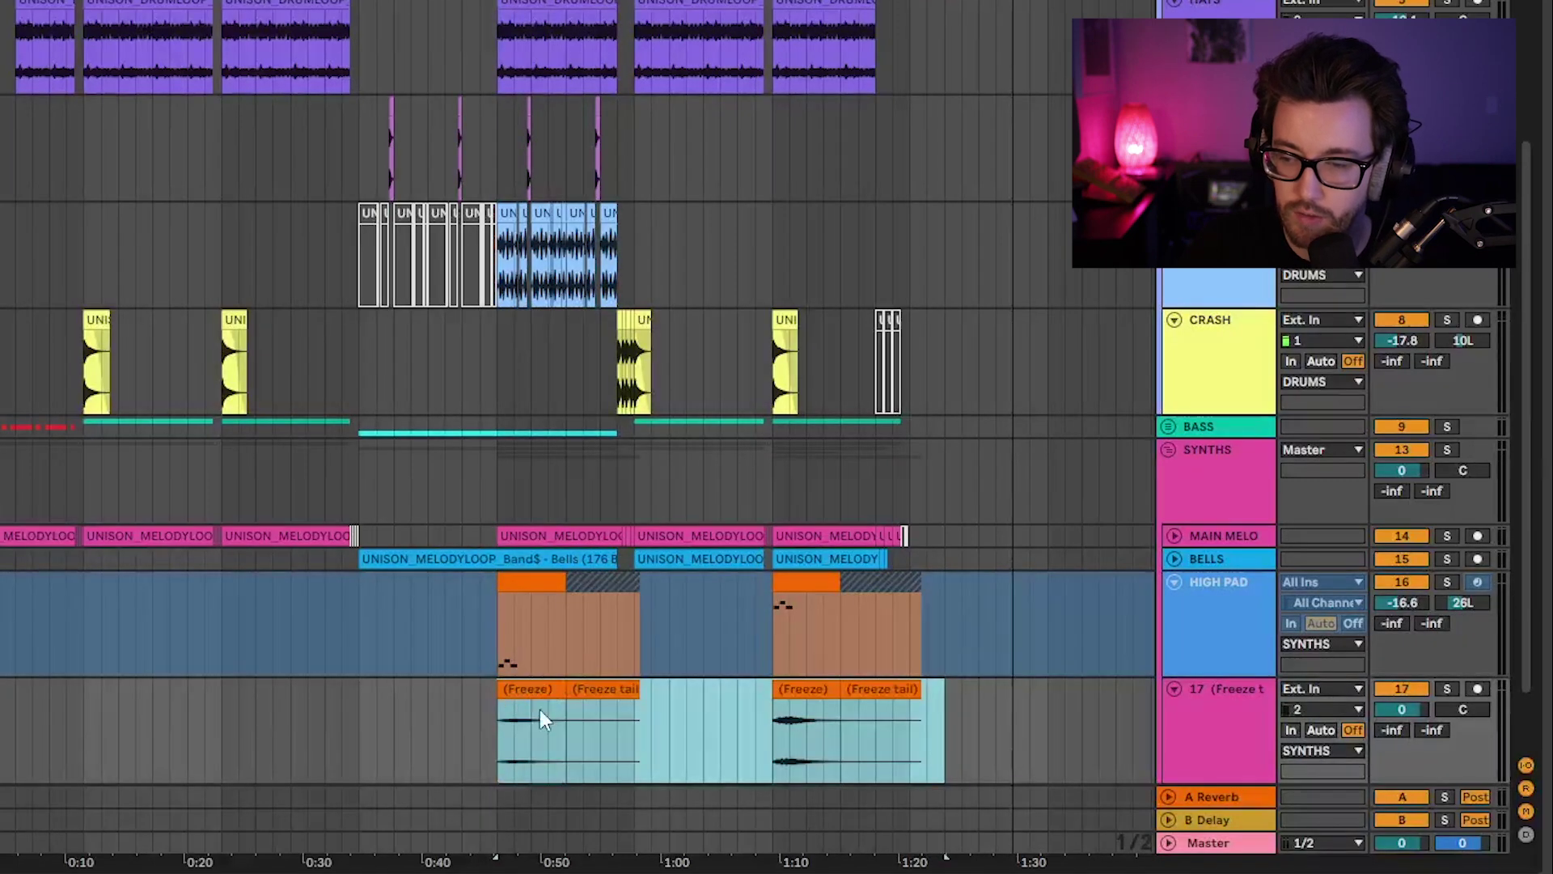
pyautogui.scroll(-2, 1030, 701)
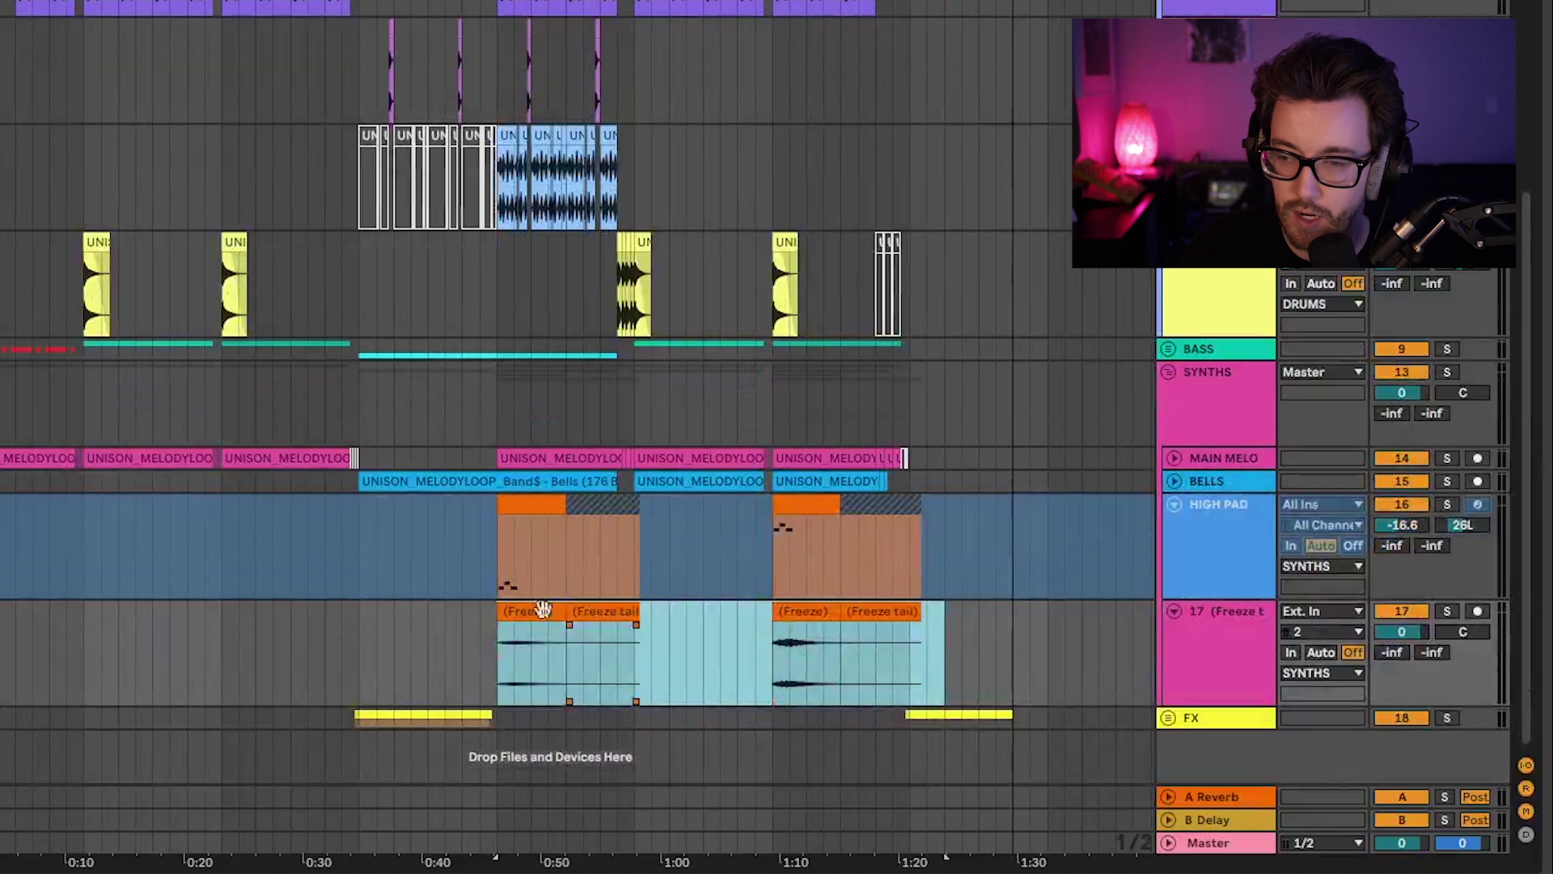
pyautogui.keyDown('shift'); pyautogui.click(479, 542); pyautogui.keyUp('shift')
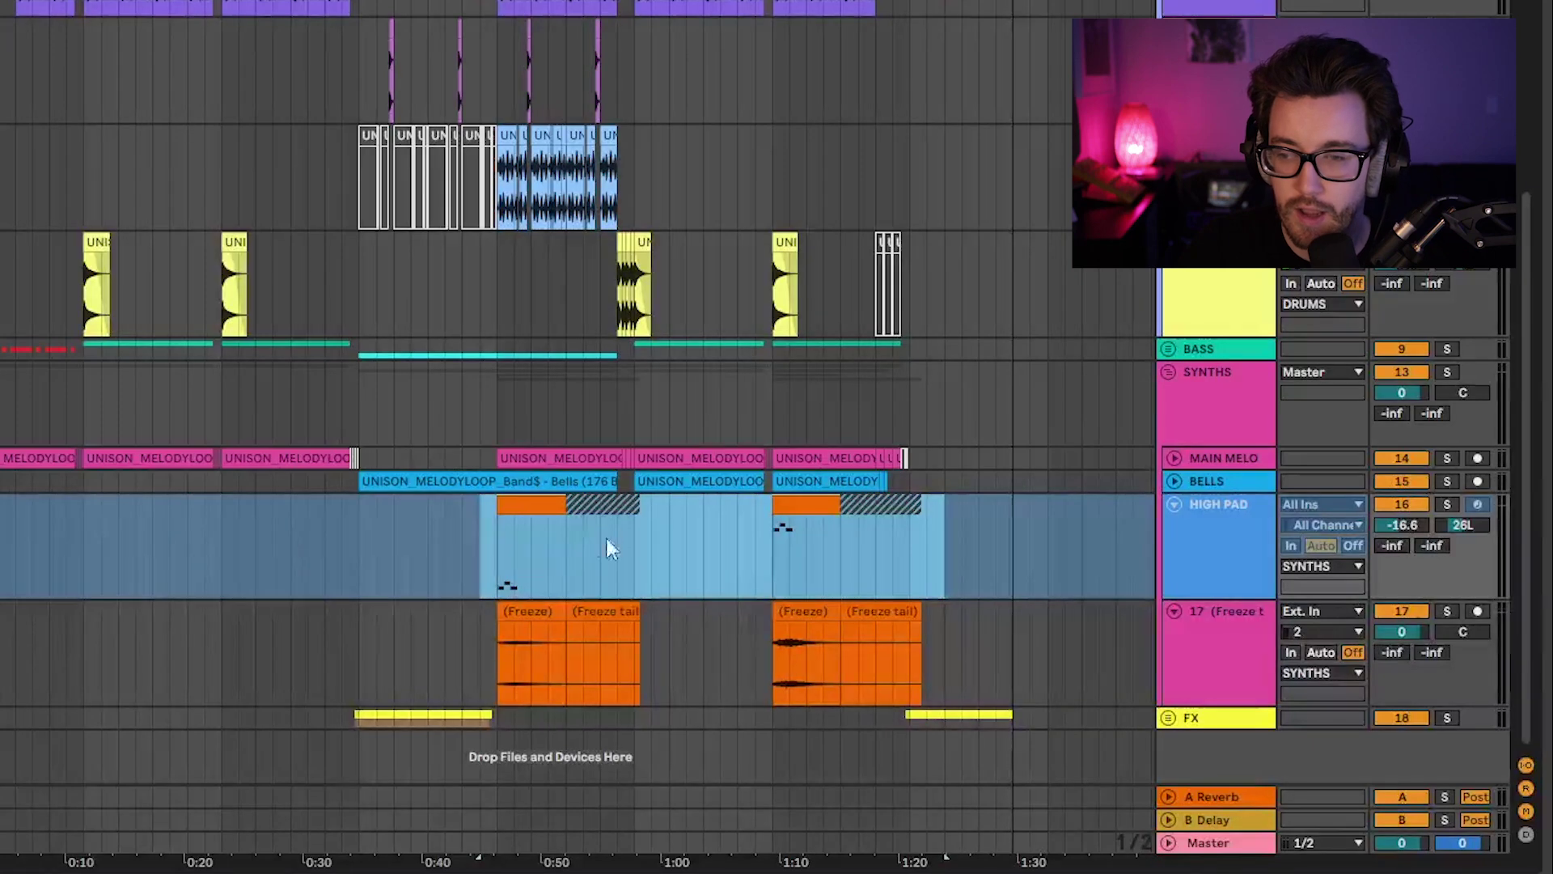
# Step: Lower audio track 17's volume to -2.9 dB
pyautogui.click(1402, 503)
pyautogui.moveTo(1402, 632); pyautogui.dragTo(1403, 645)
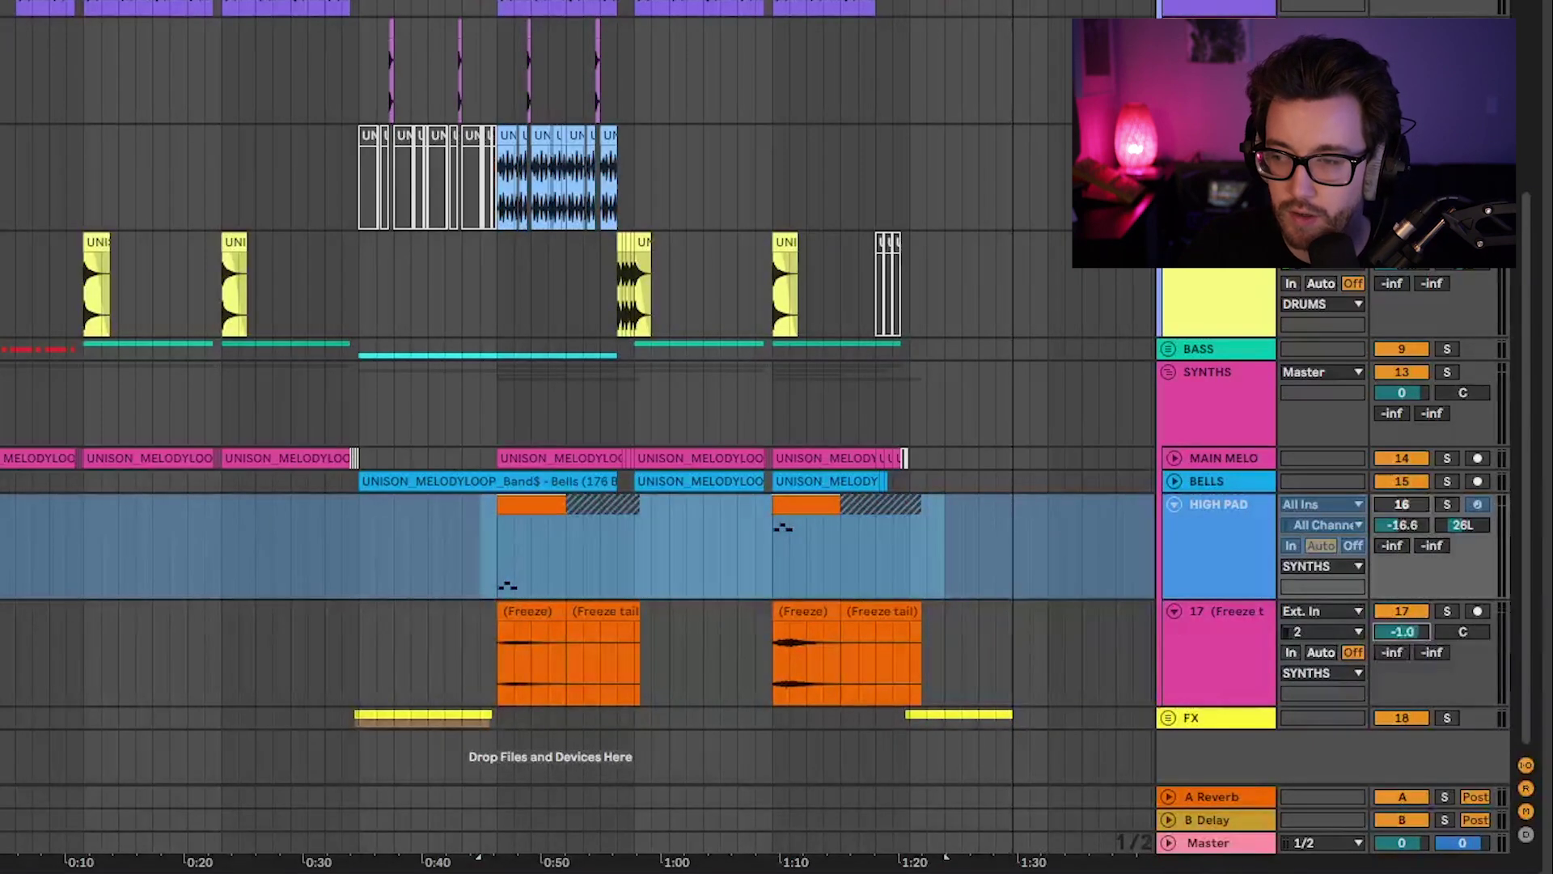
pyautogui.click(536, 613)
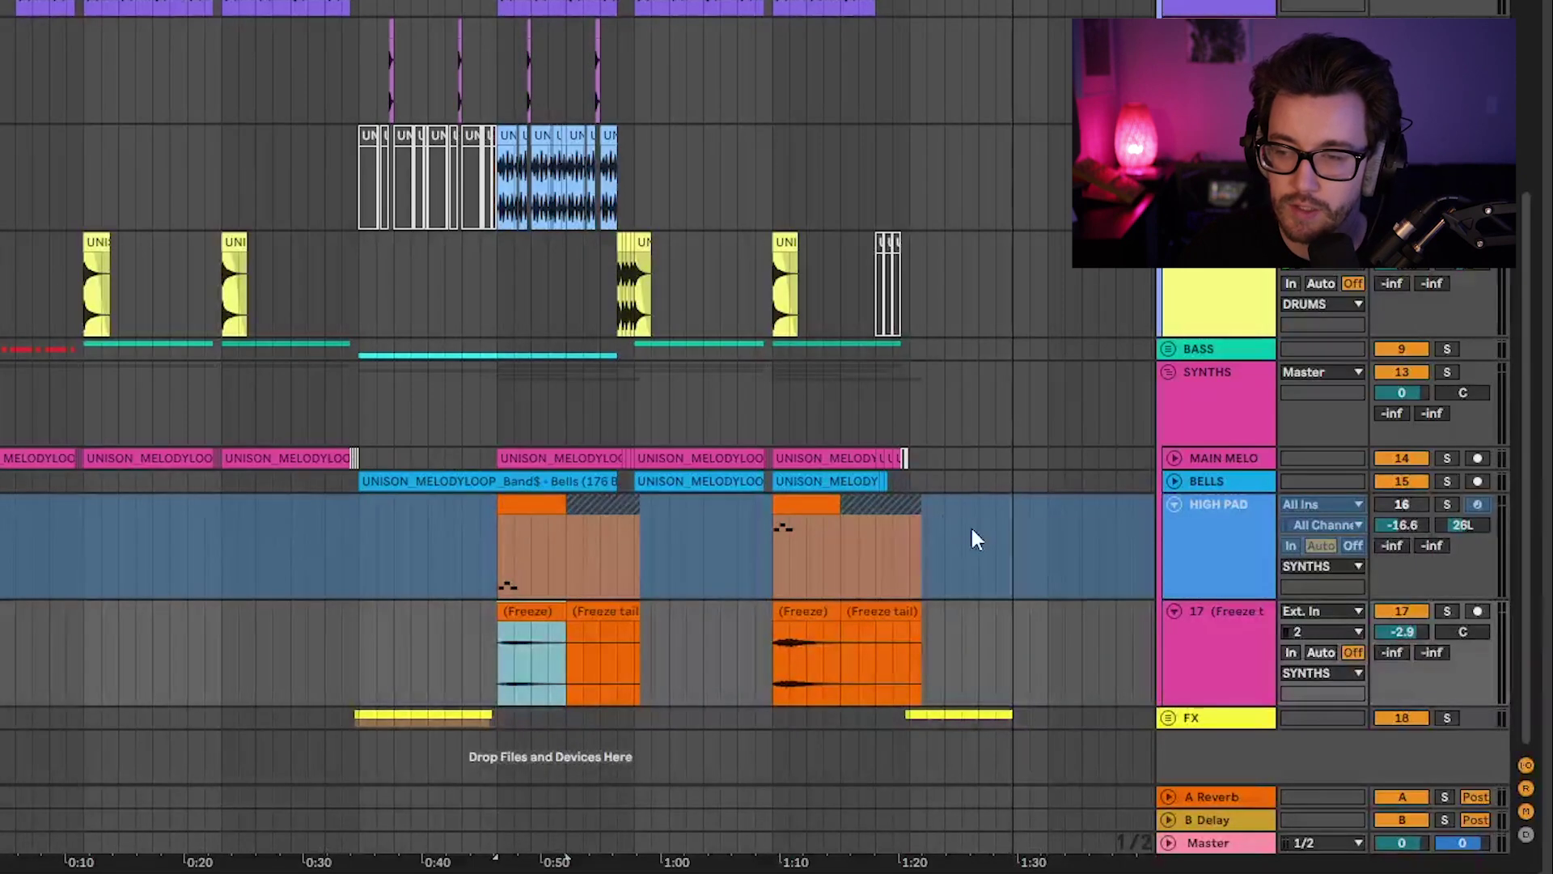
pyautogui.click(1214, 558)
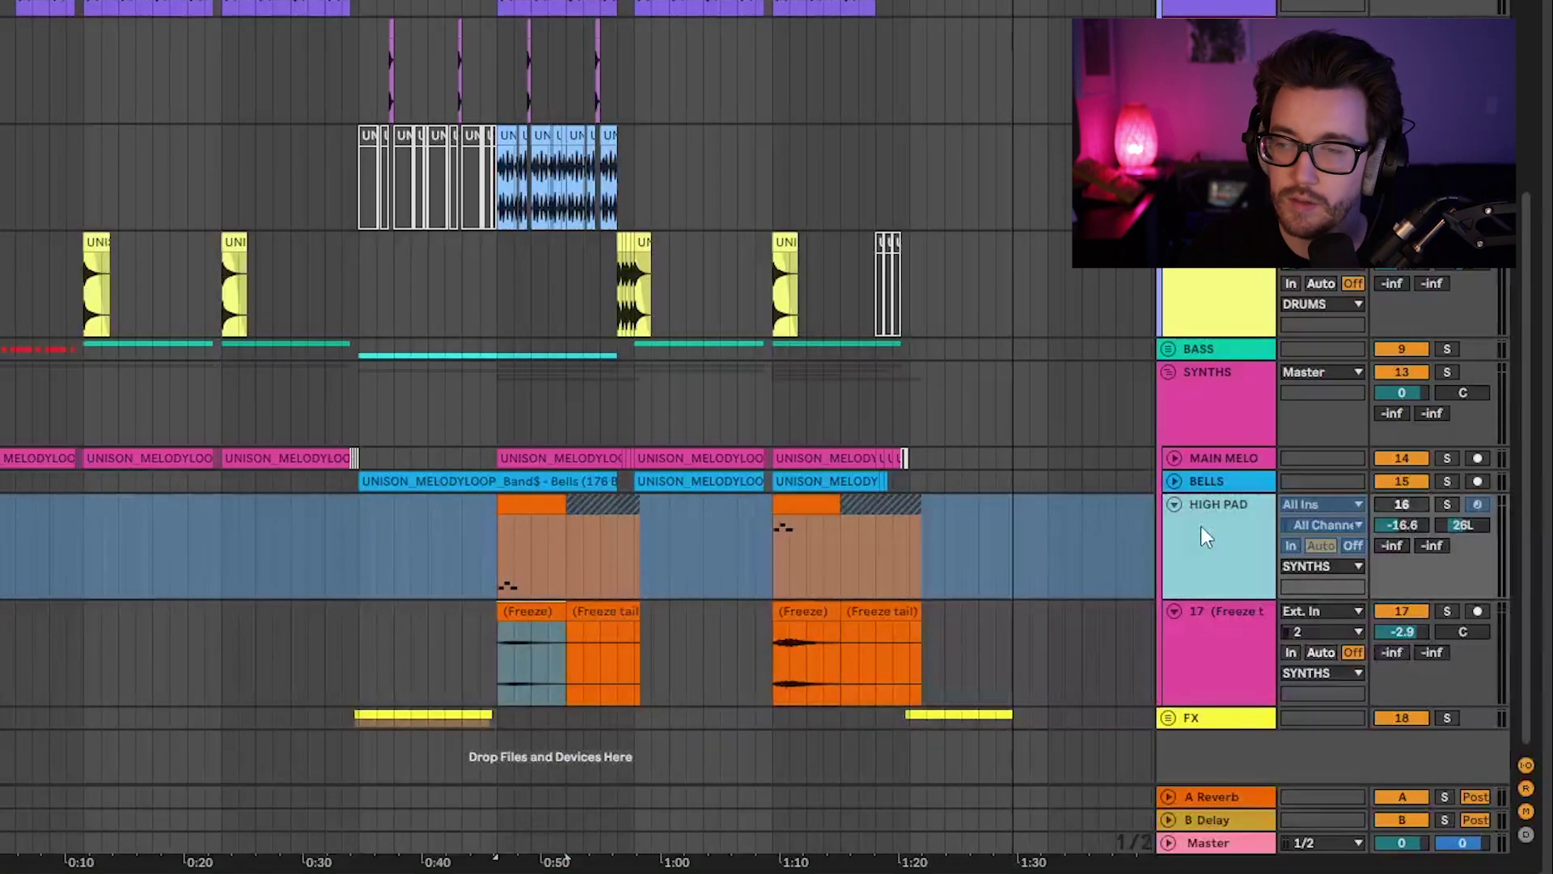
# Step: Flatten the frozen HIGH PAD track into audio clips
pyautogui.rightClick(1202, 528)
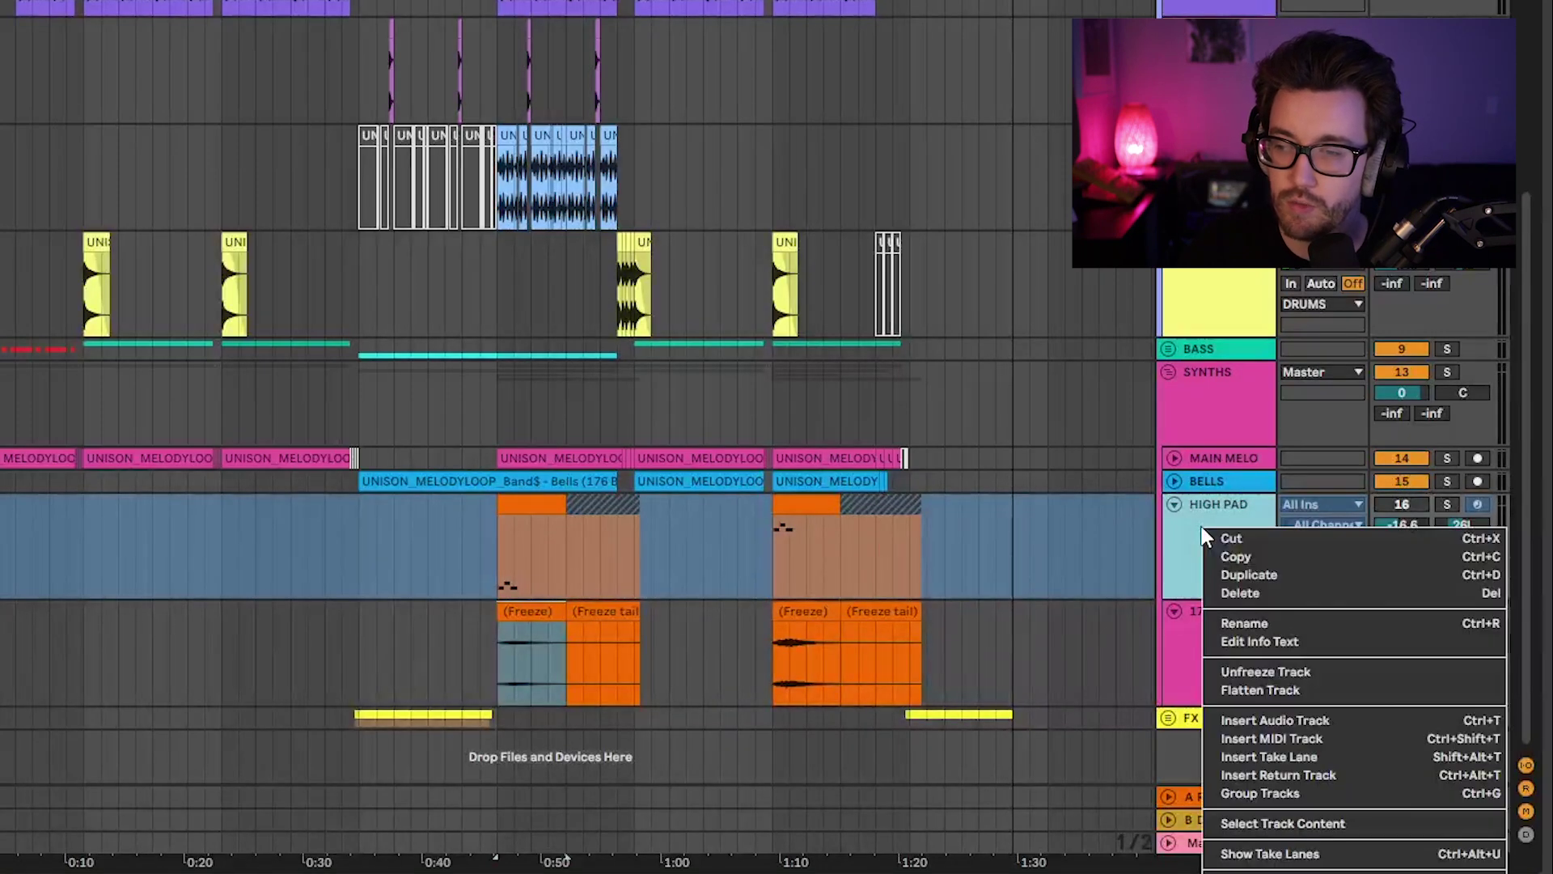
pyautogui.click(1267, 690)
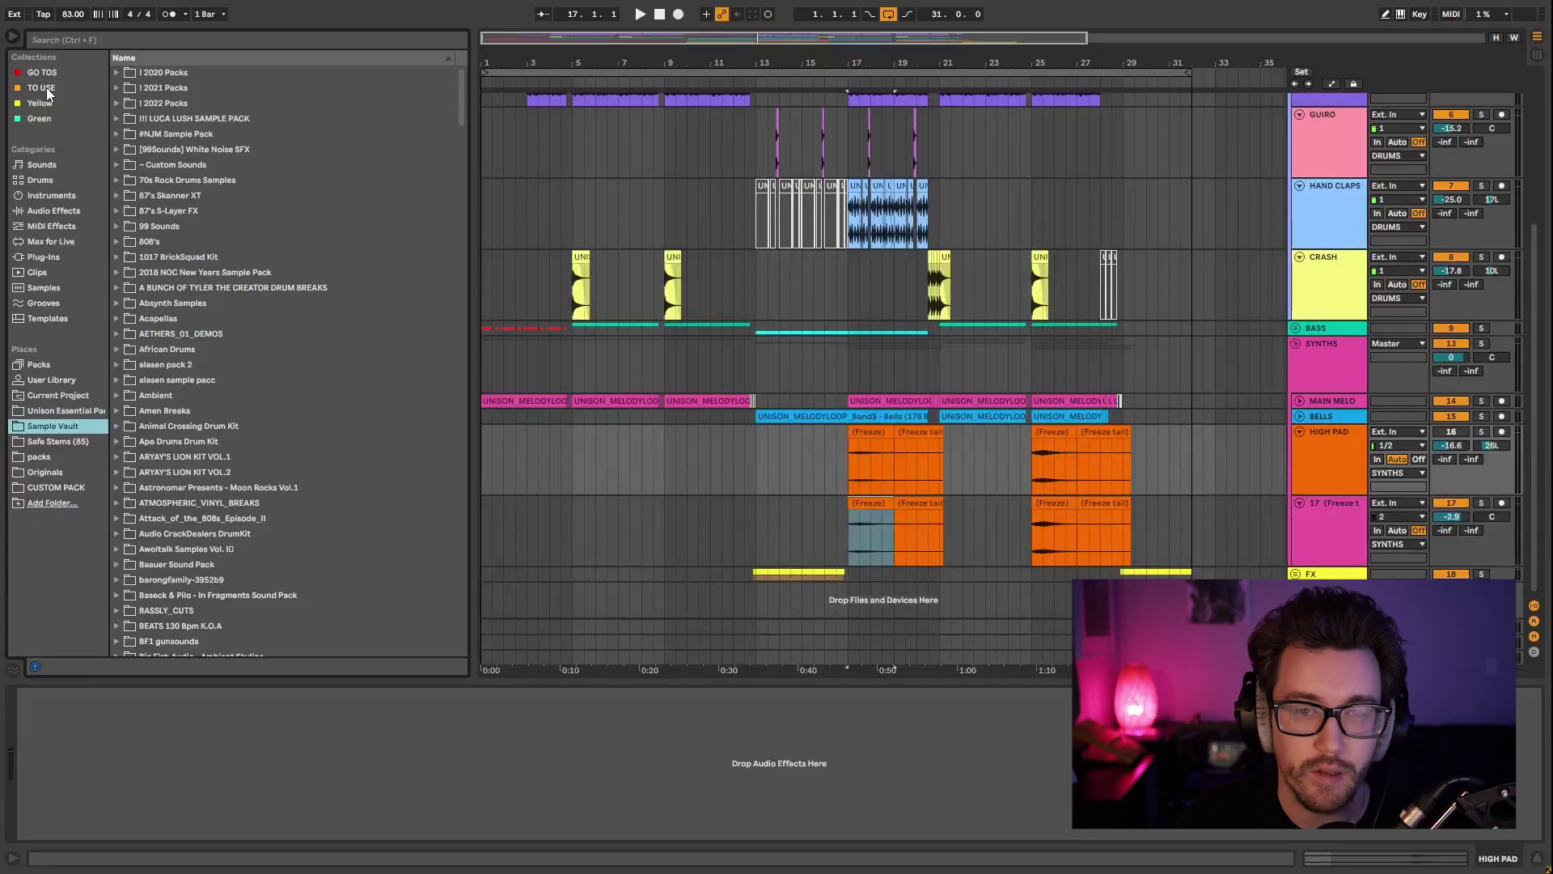
# Step: Show the TO USE collection's files, such as A Stash.adg and JUICY 808.adg
pyautogui.click(46, 88)
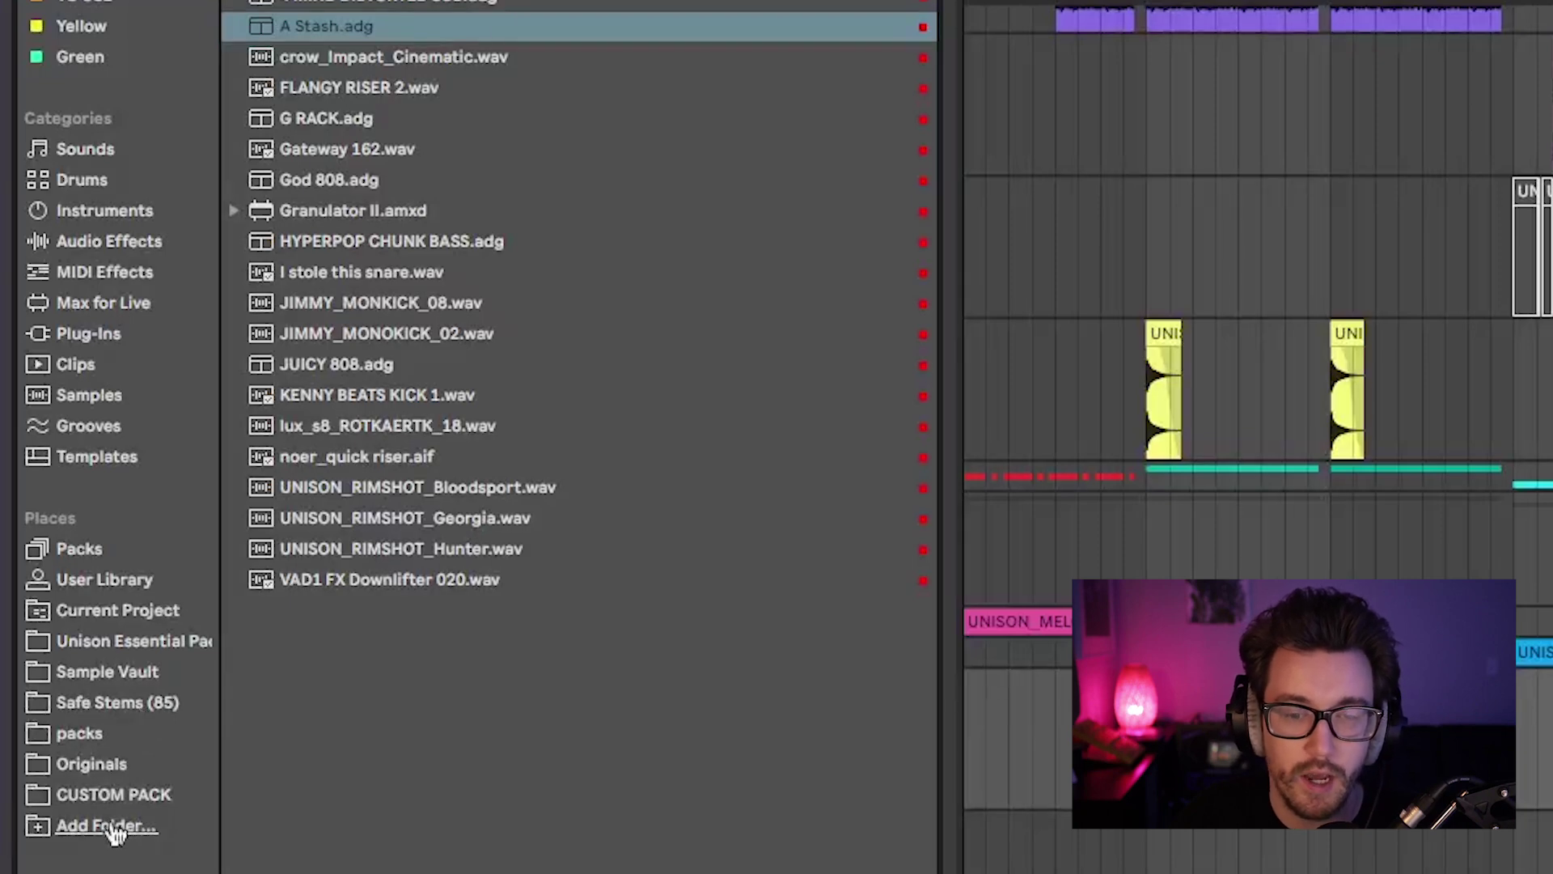
# Step: Open CUSTOM PACK, peek inside ONE SHOTS, LOOPS and Melodic, then collapse them
pyautogui.click(94, 793)
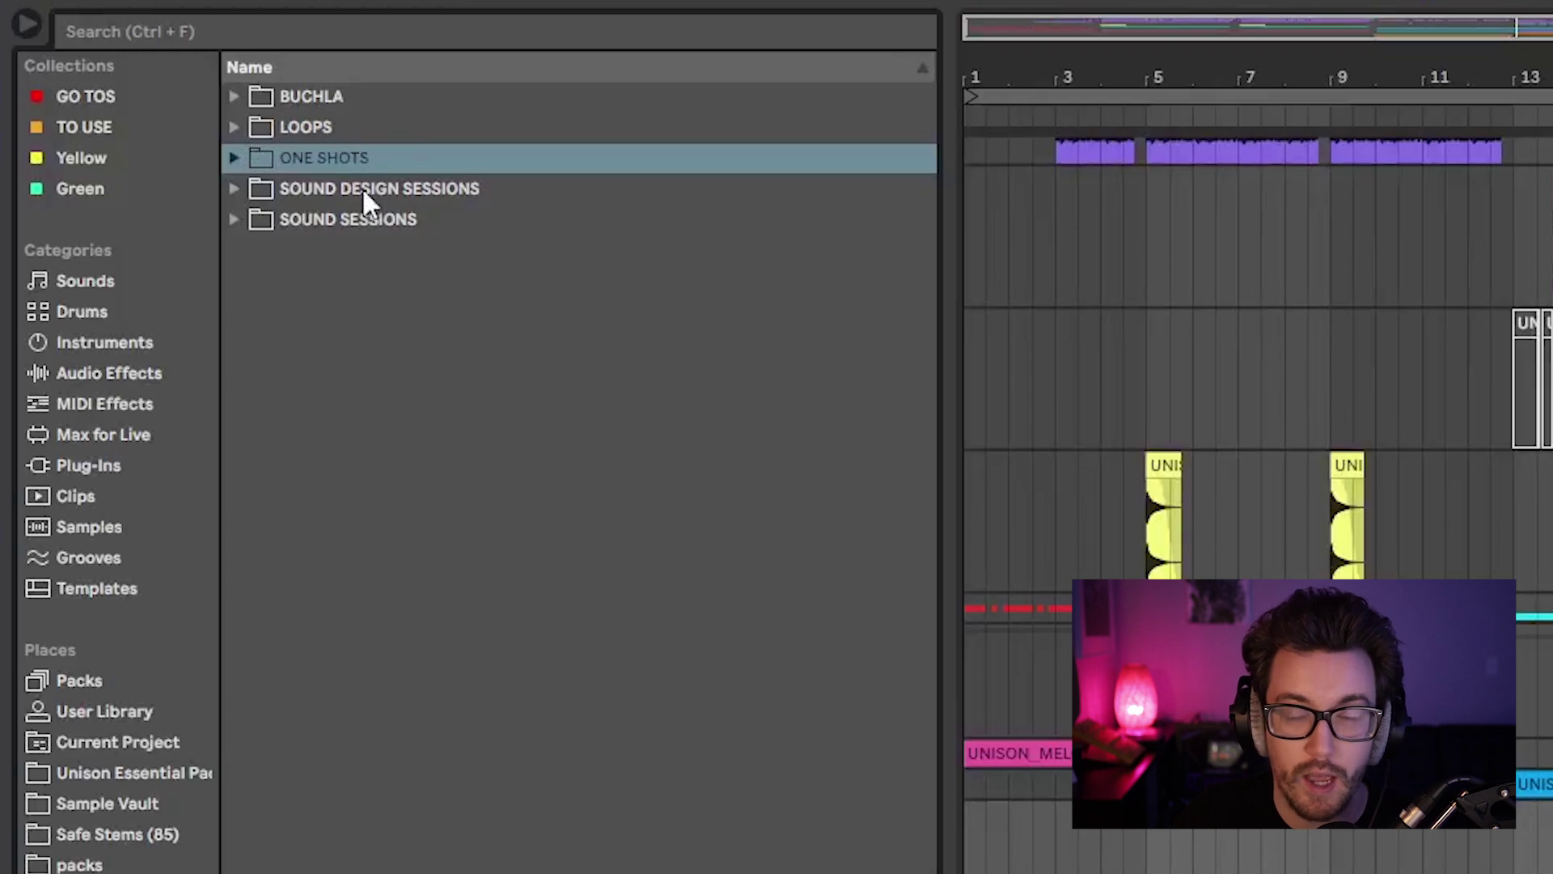
pyautogui.click(234, 158)
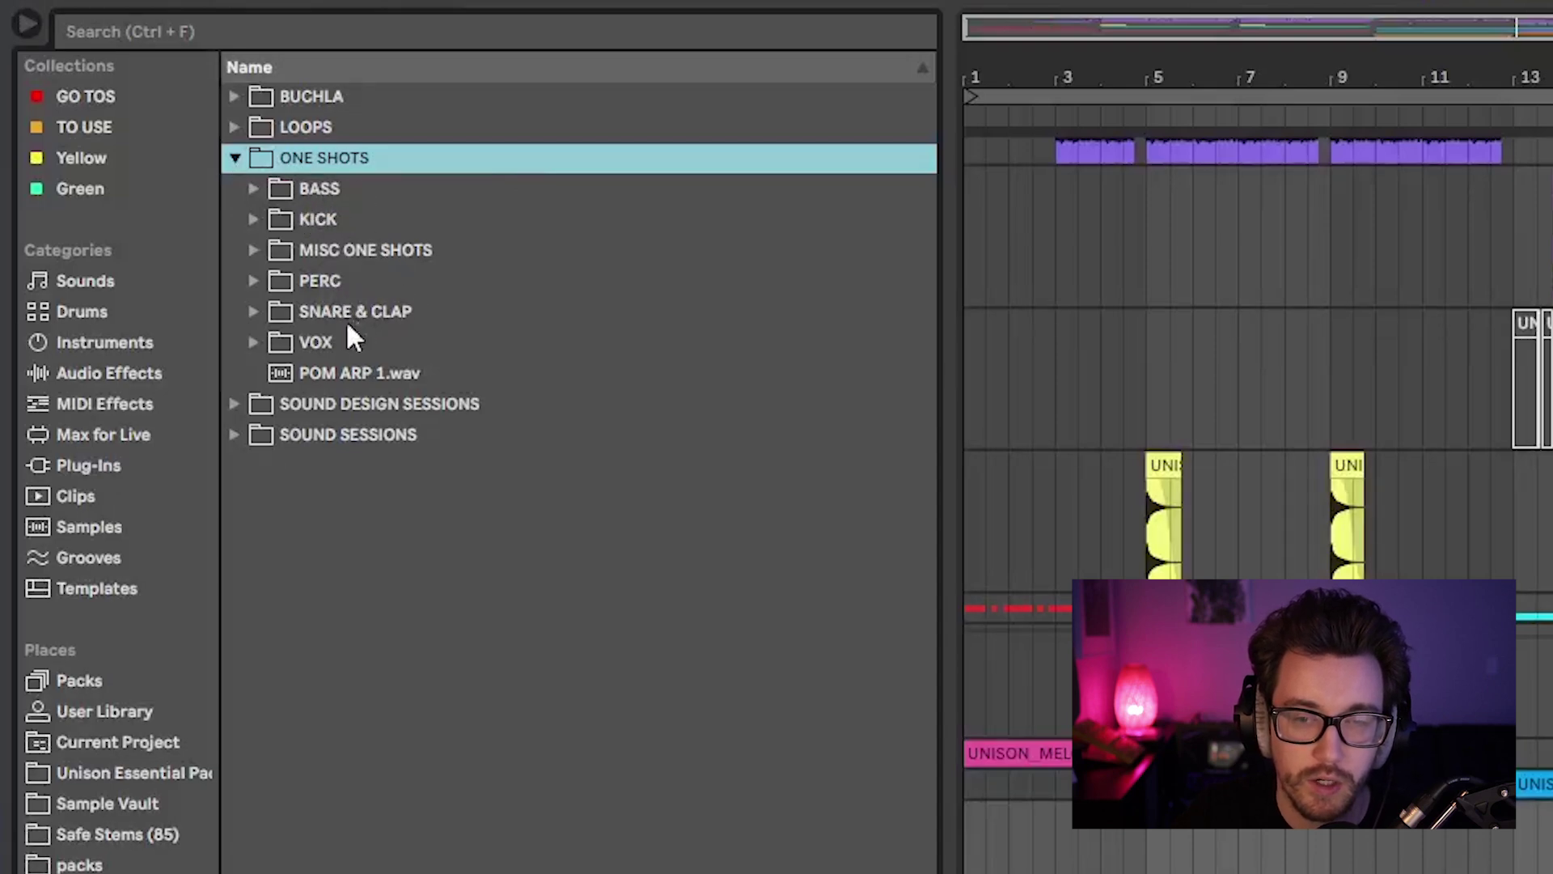
pyautogui.click(235, 157)
pyautogui.click(235, 127)
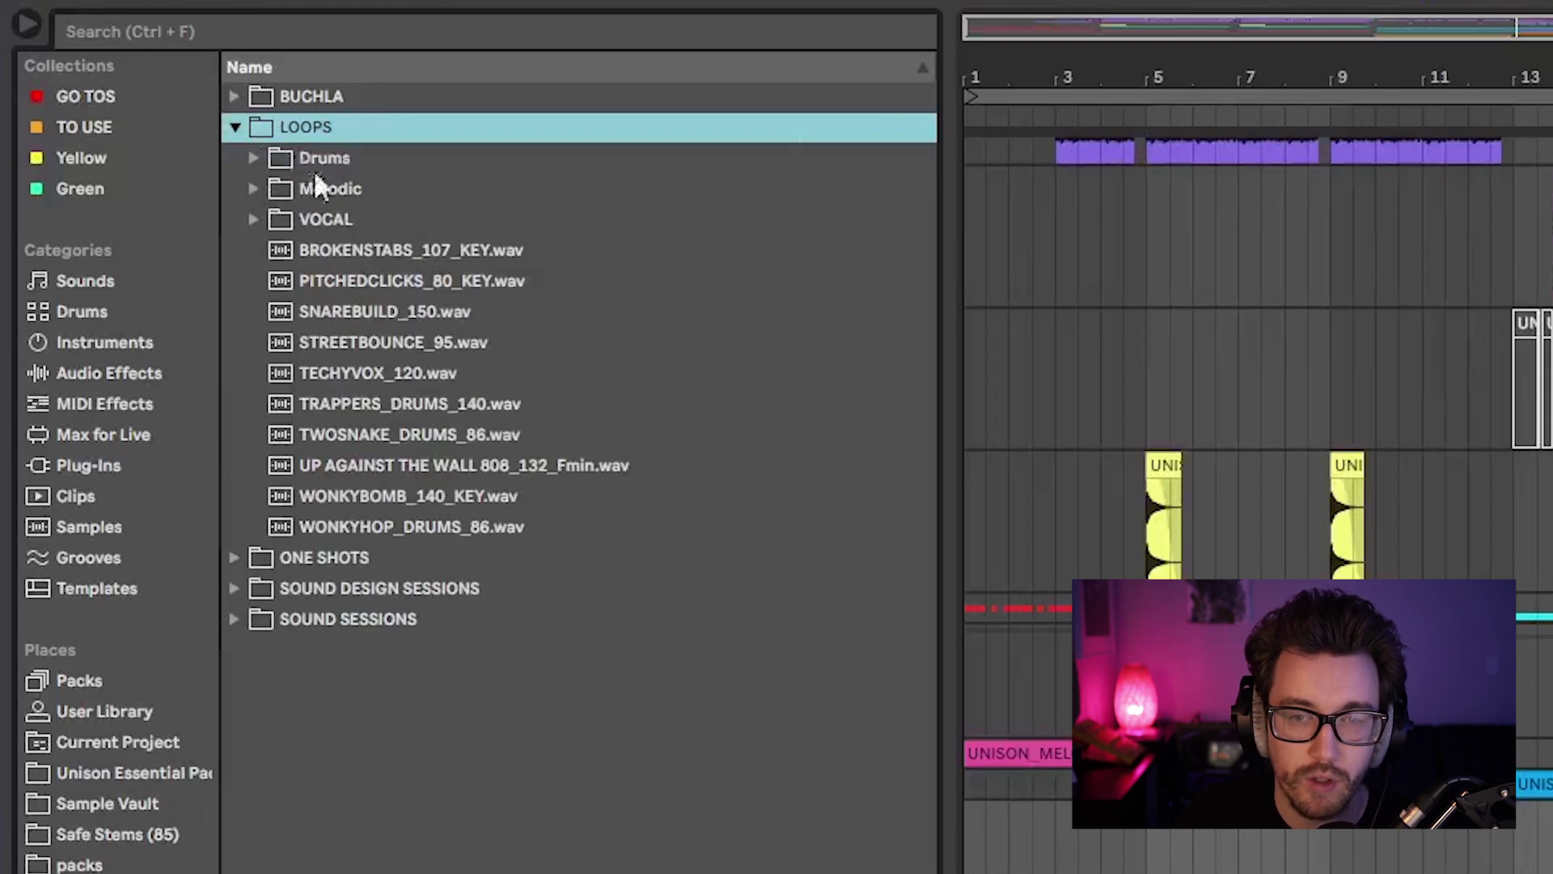
pyautogui.click(253, 189)
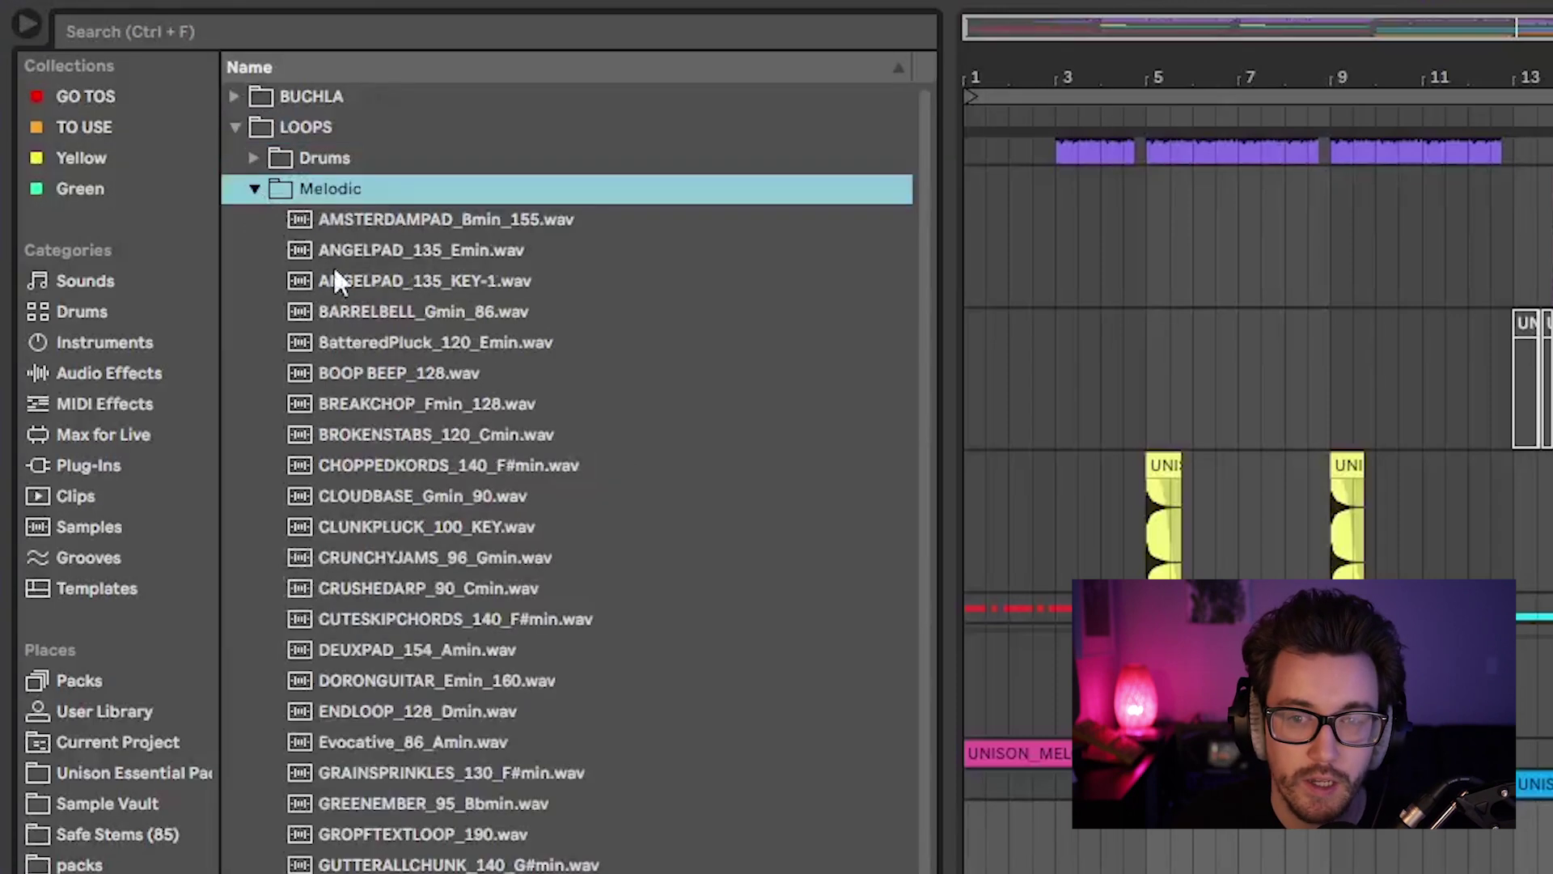
pyautogui.scroll(-10, 435, 468)
pyautogui.scroll(5, 439, 516)
pyautogui.scroll(4, 439, 516)
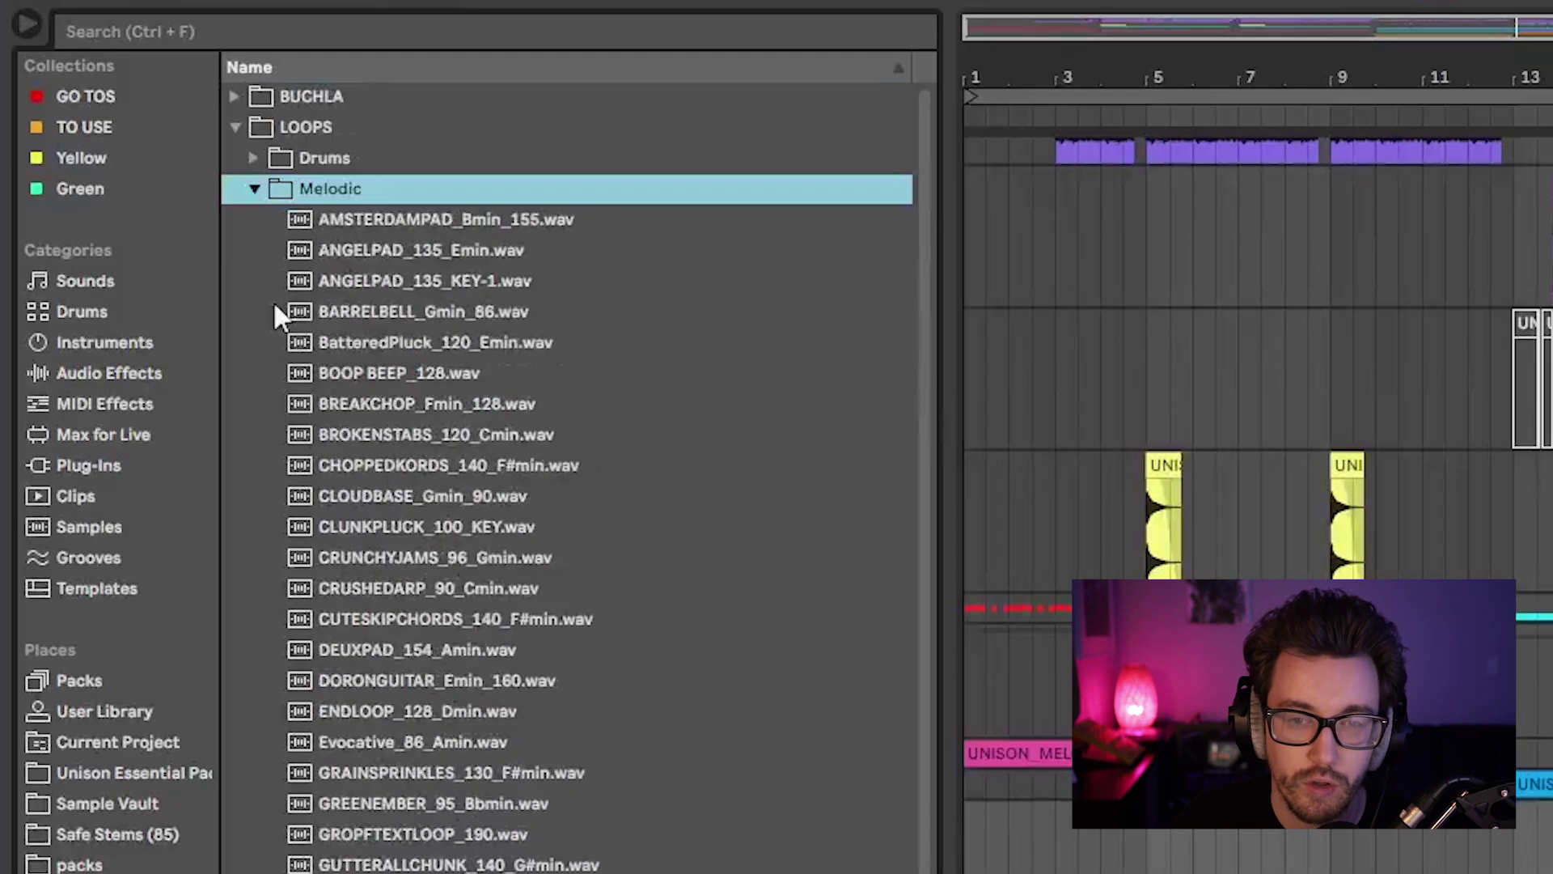
pyautogui.click(254, 179)
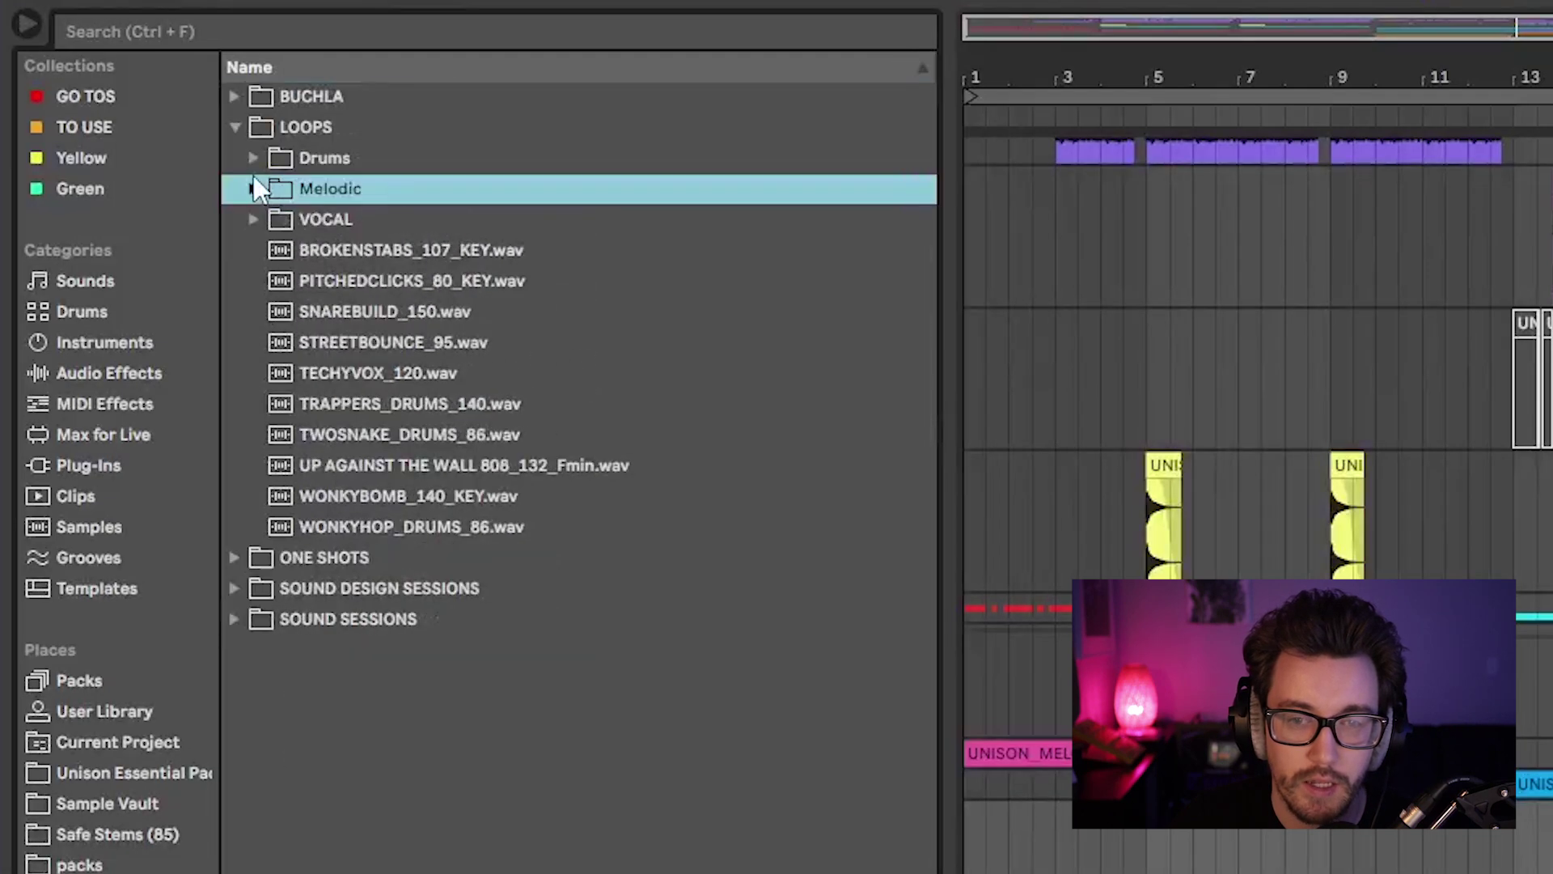
pyautogui.click(232, 125)
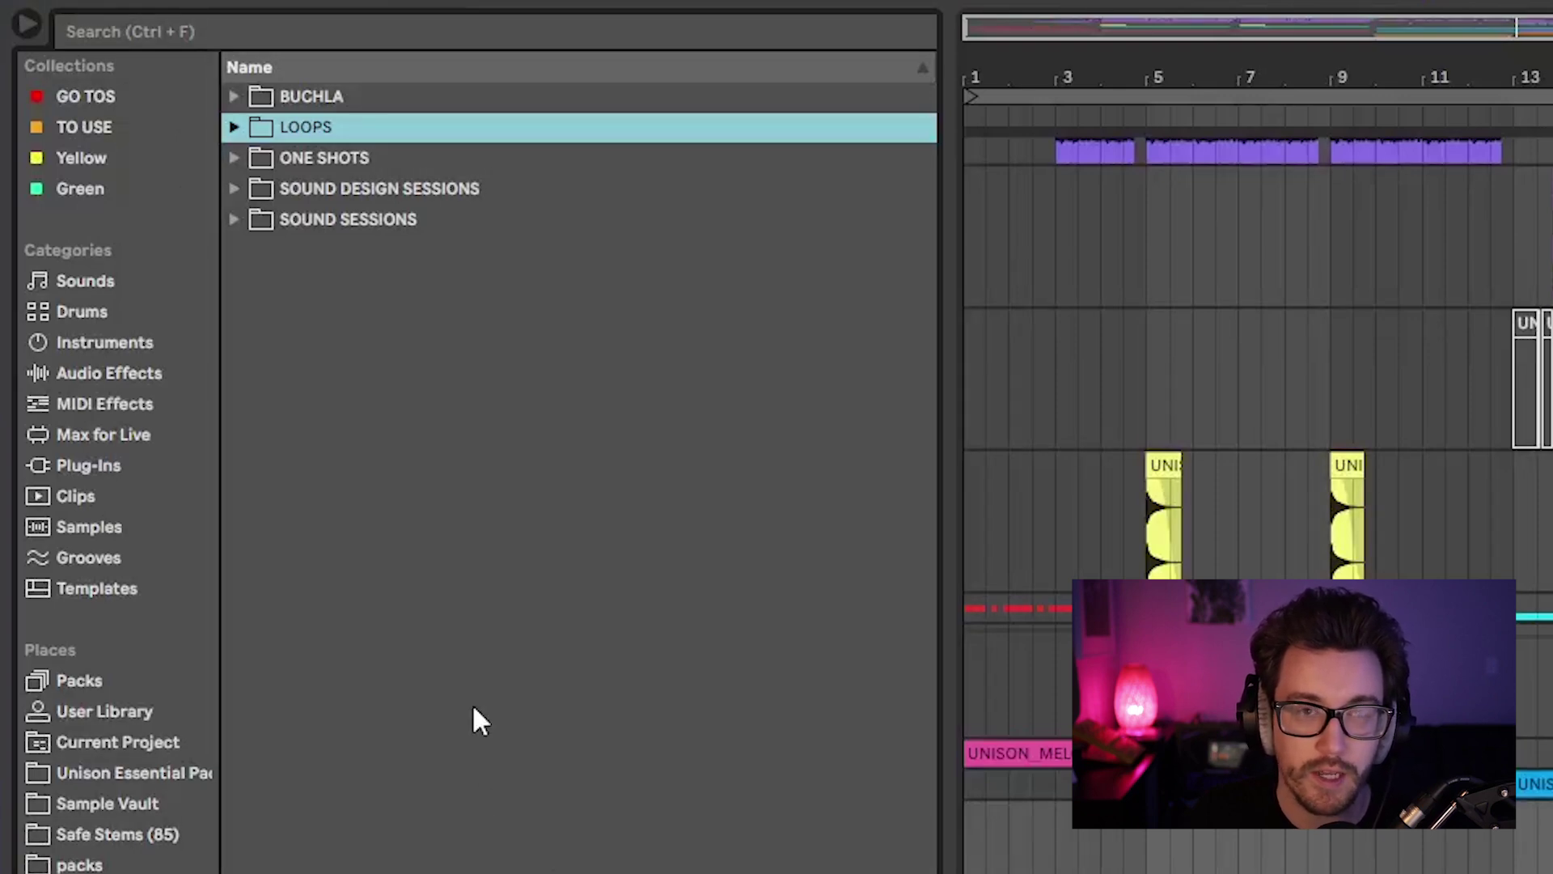
# Step: Browse the Sample Vault folder's contents
pyautogui.click(119, 804)
pyautogui.scroll(-6, 426, 439)
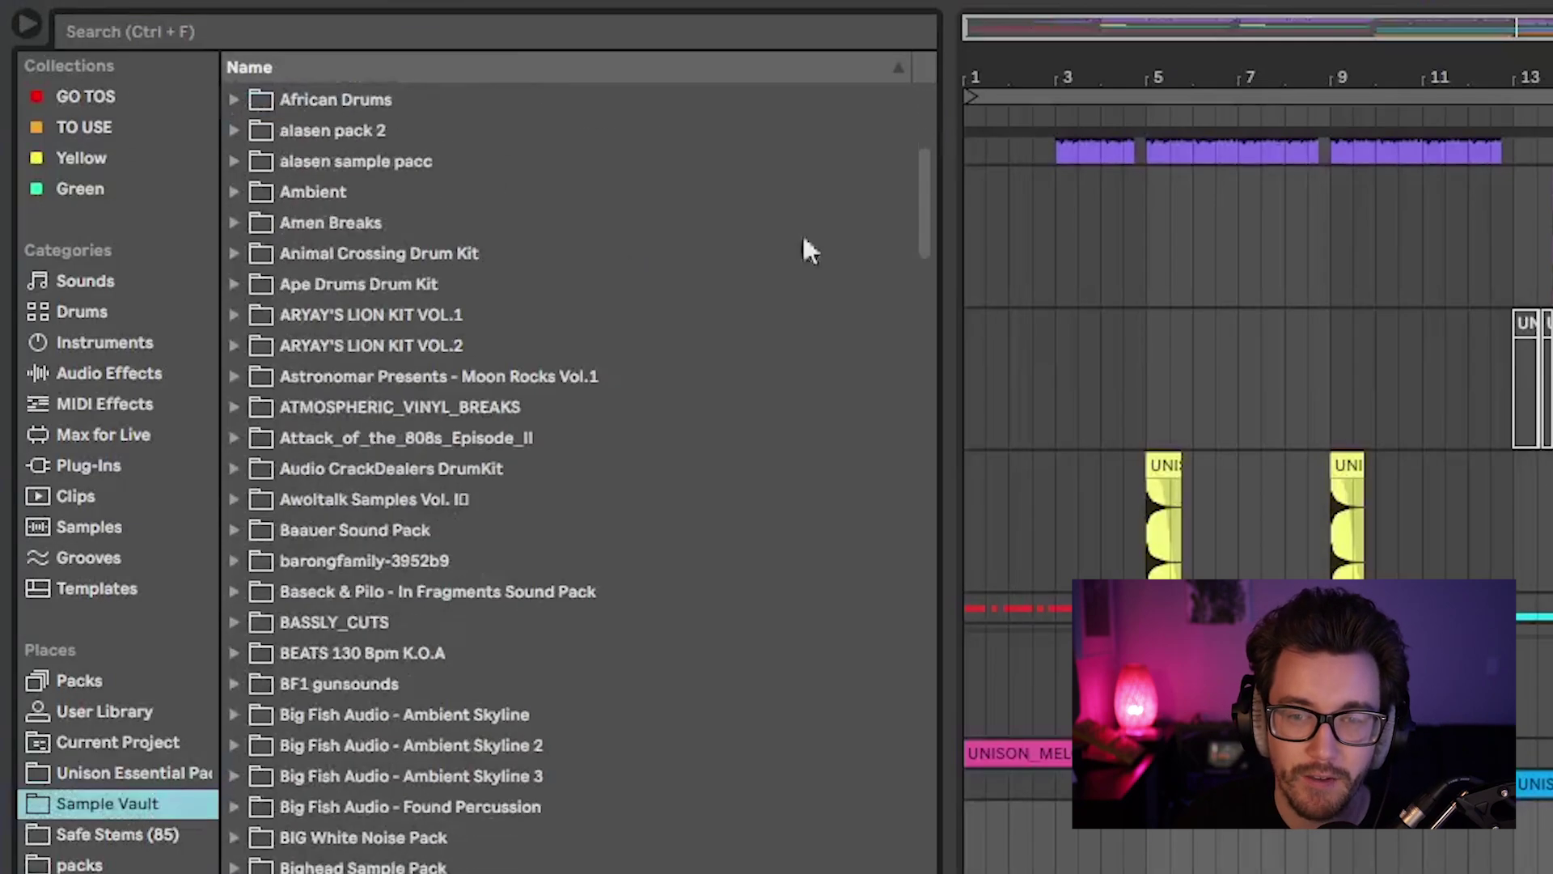
pyautogui.moveTo(921, 203); pyautogui.dragTo(924, 145)
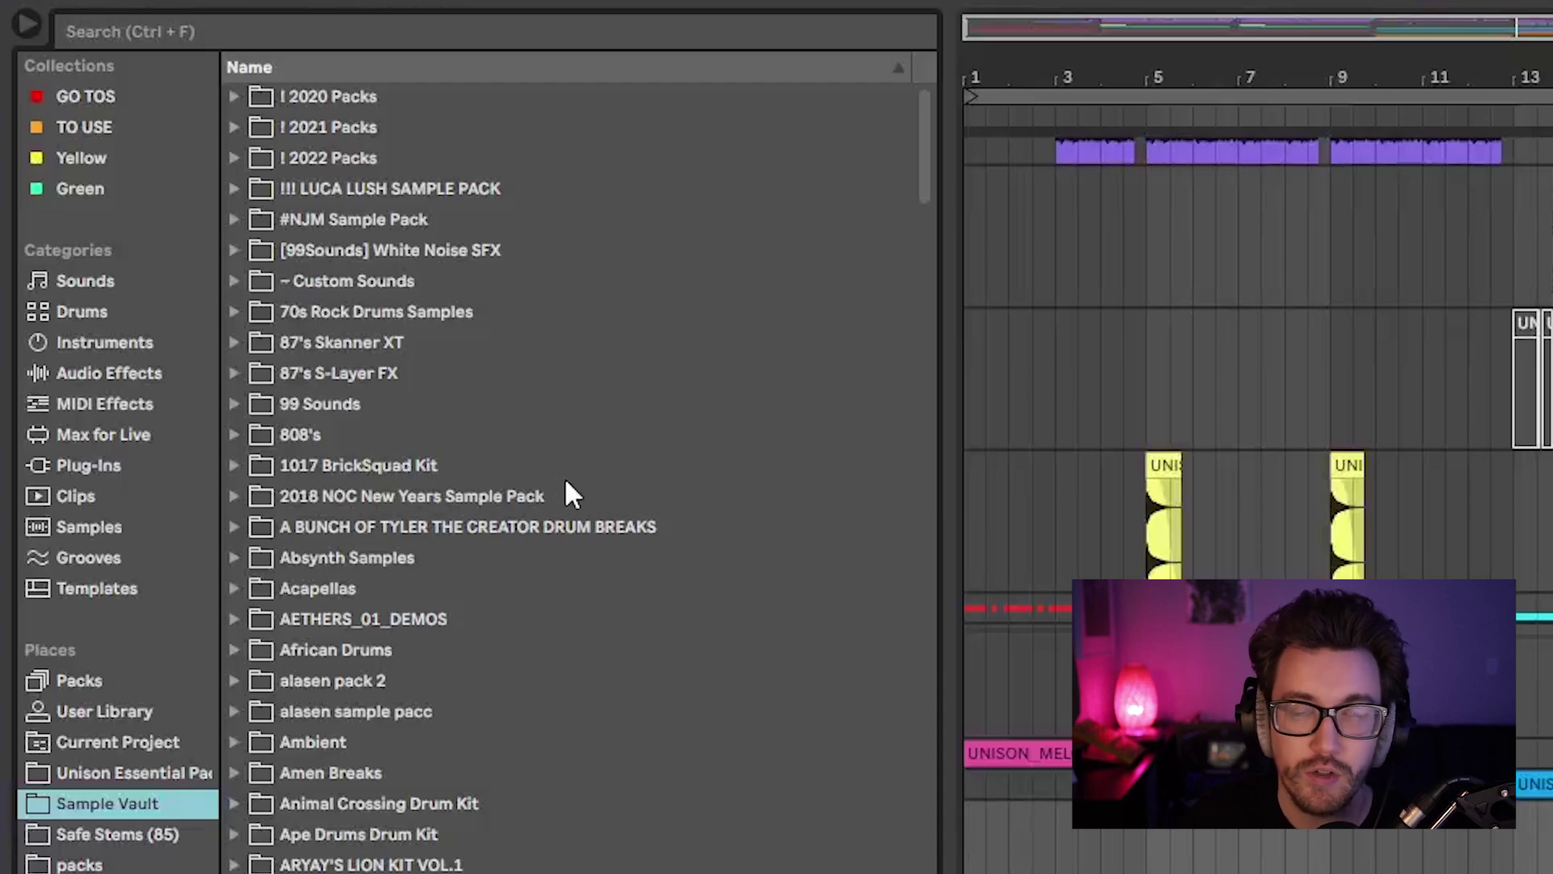
# Step: Search the browser for 'kick' and view All results
pyautogui.click(123, 31)
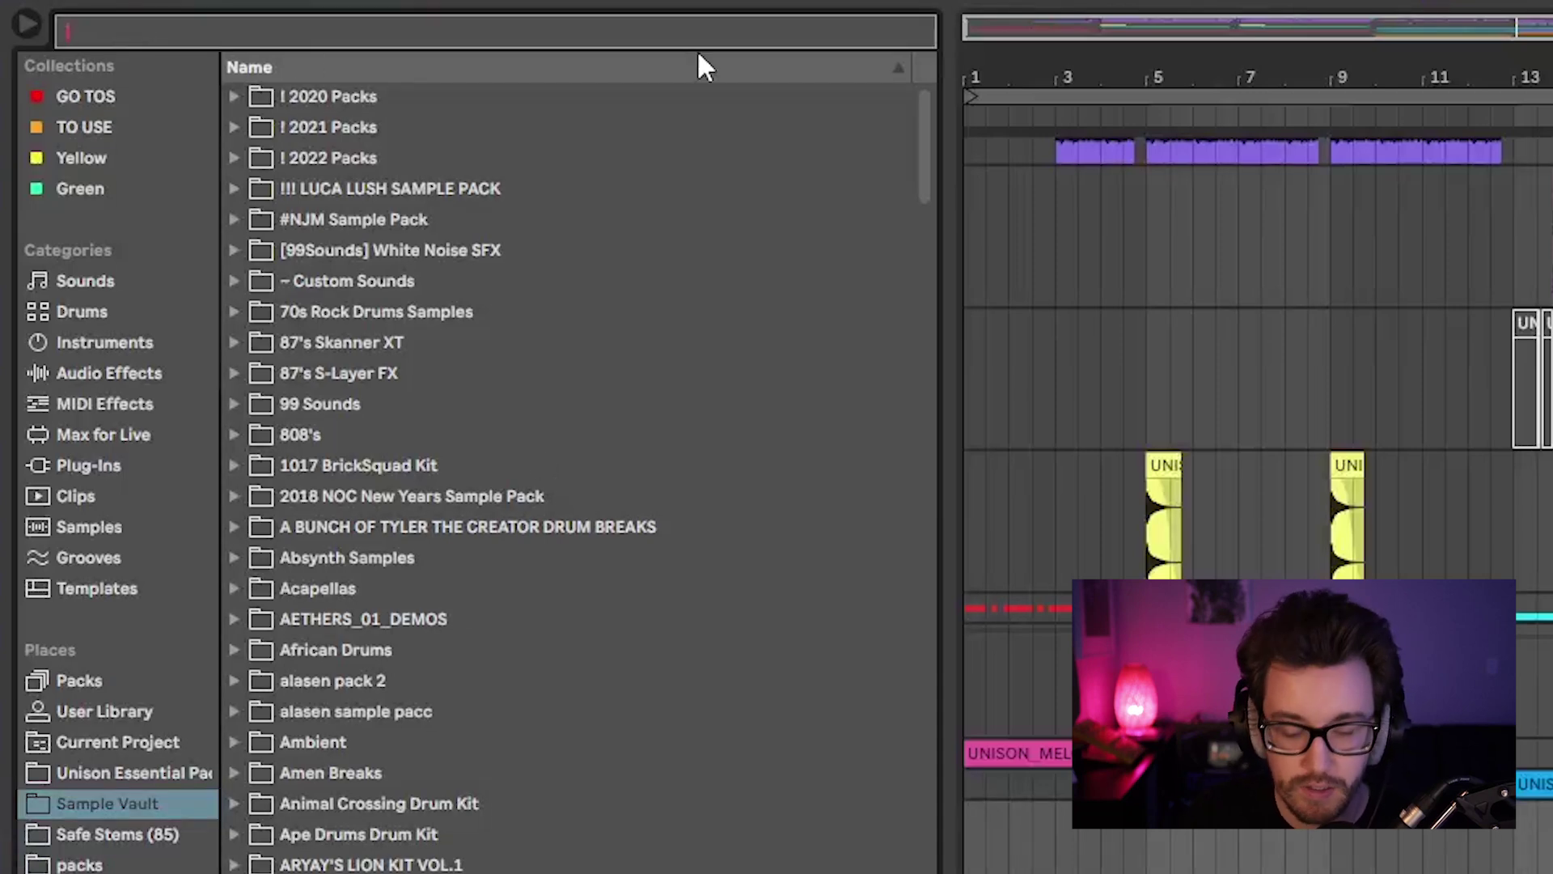
pyautogui.write('kick')
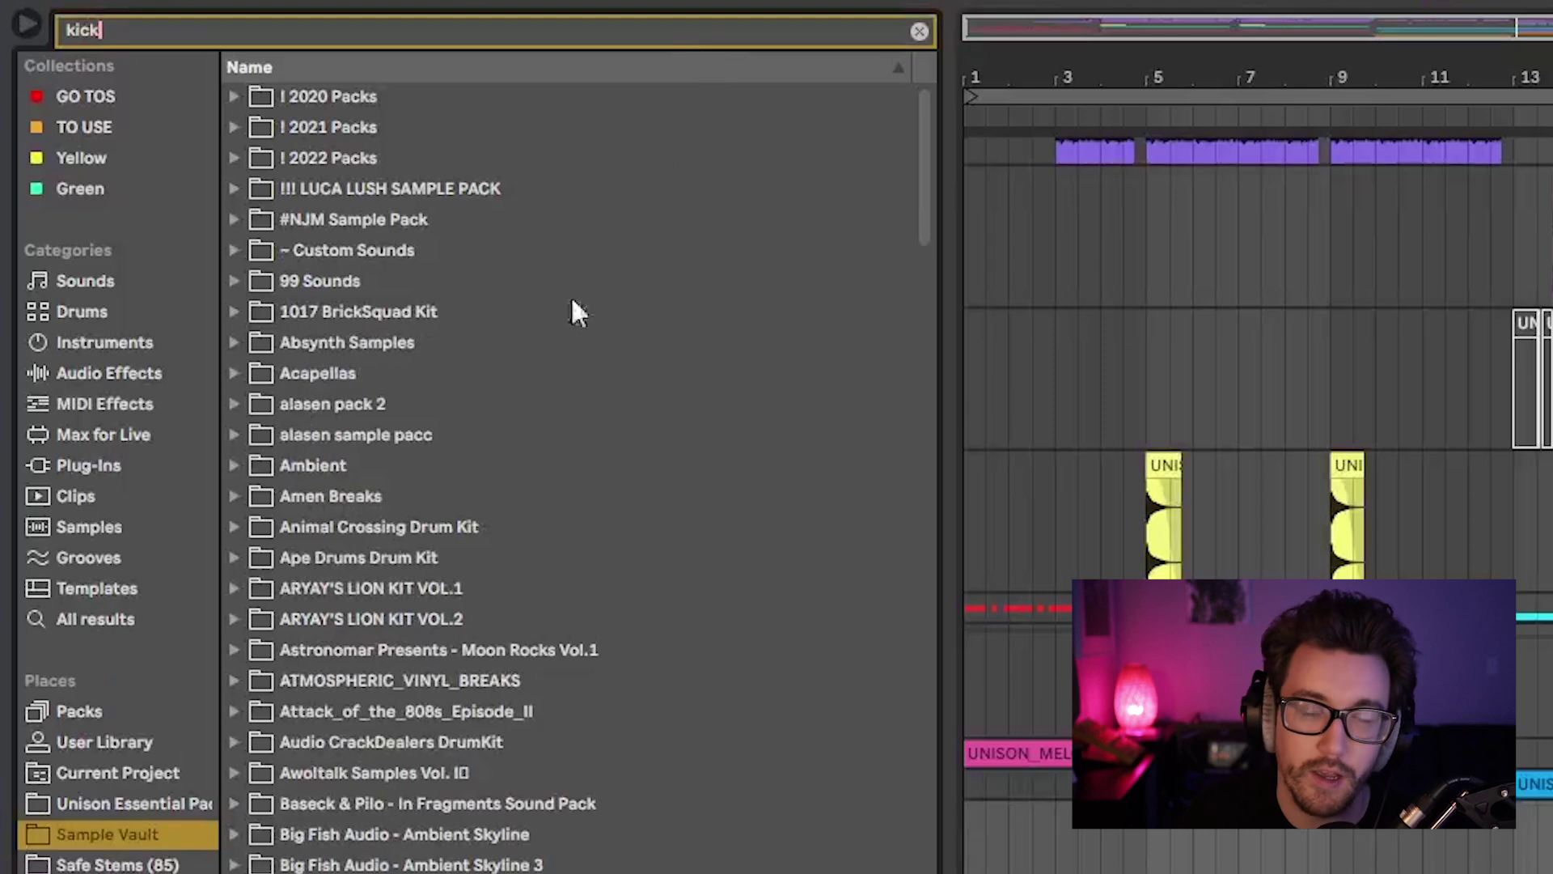
pyautogui.click(86, 620)
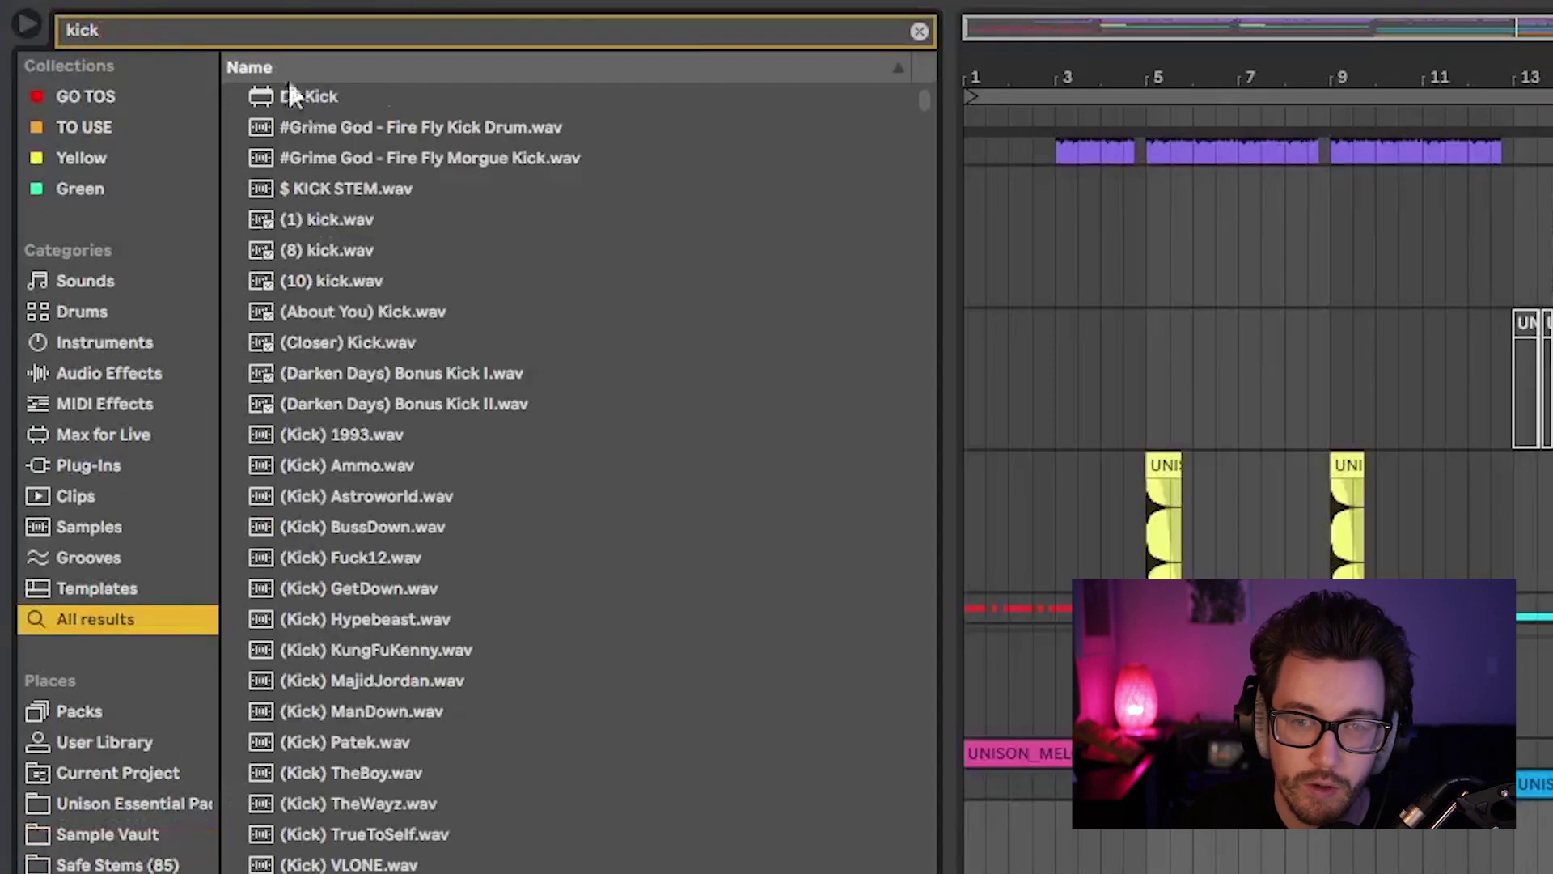
pyautogui.moveTo(922, 103); pyautogui.dragTo(866, 17)
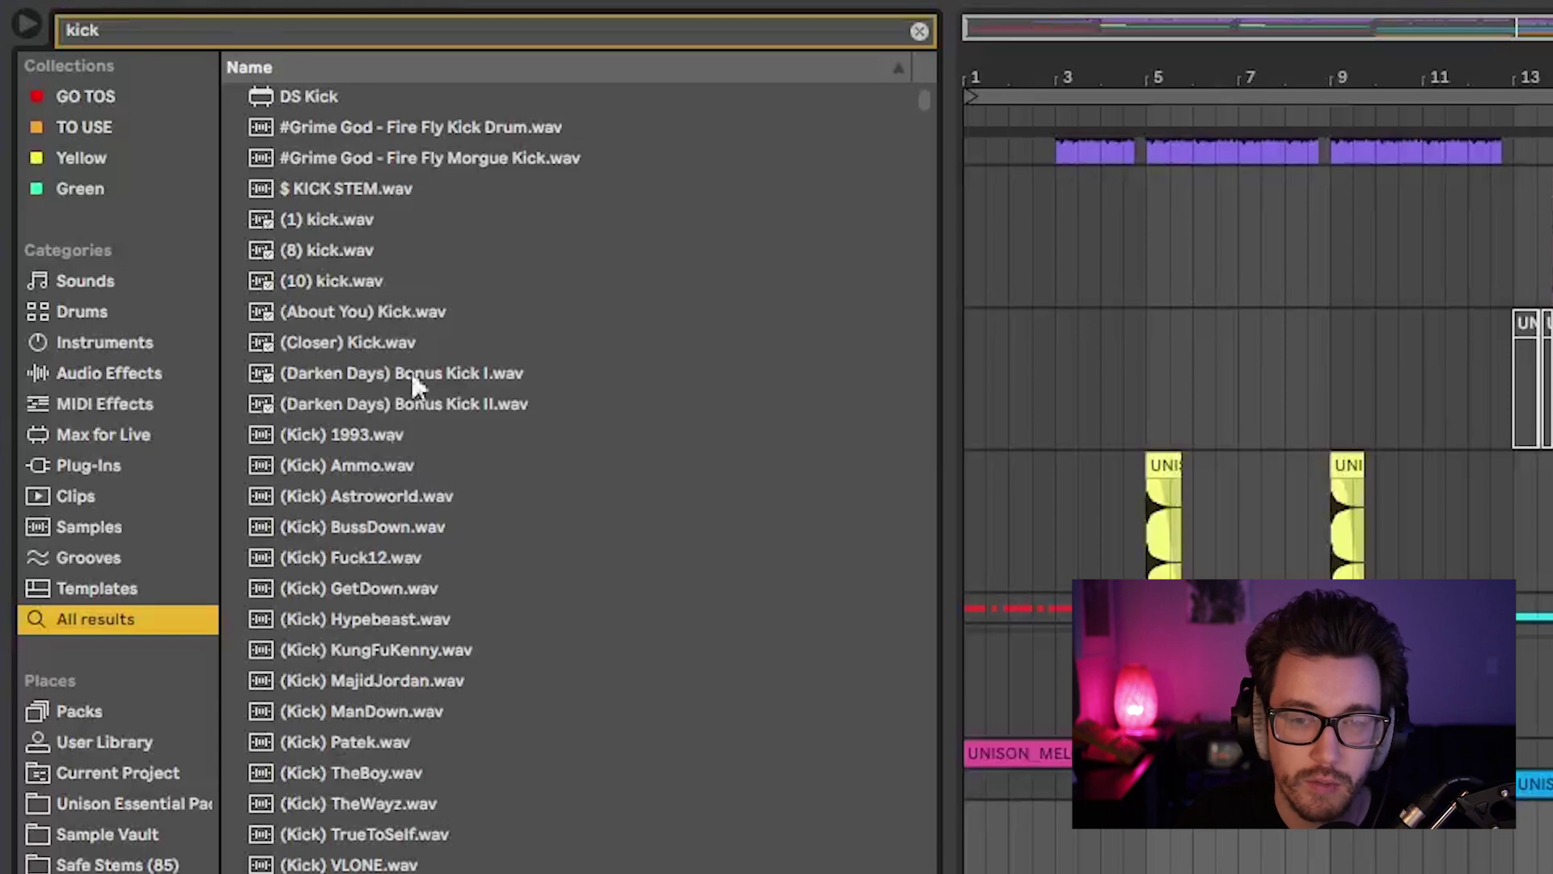
pyautogui.moveTo(923, 89)
pyautogui.mouseDown()
pyautogui.moveTo(929, 696)
pyautogui.moveTo(926, 93)
pyautogui.mouseUp()
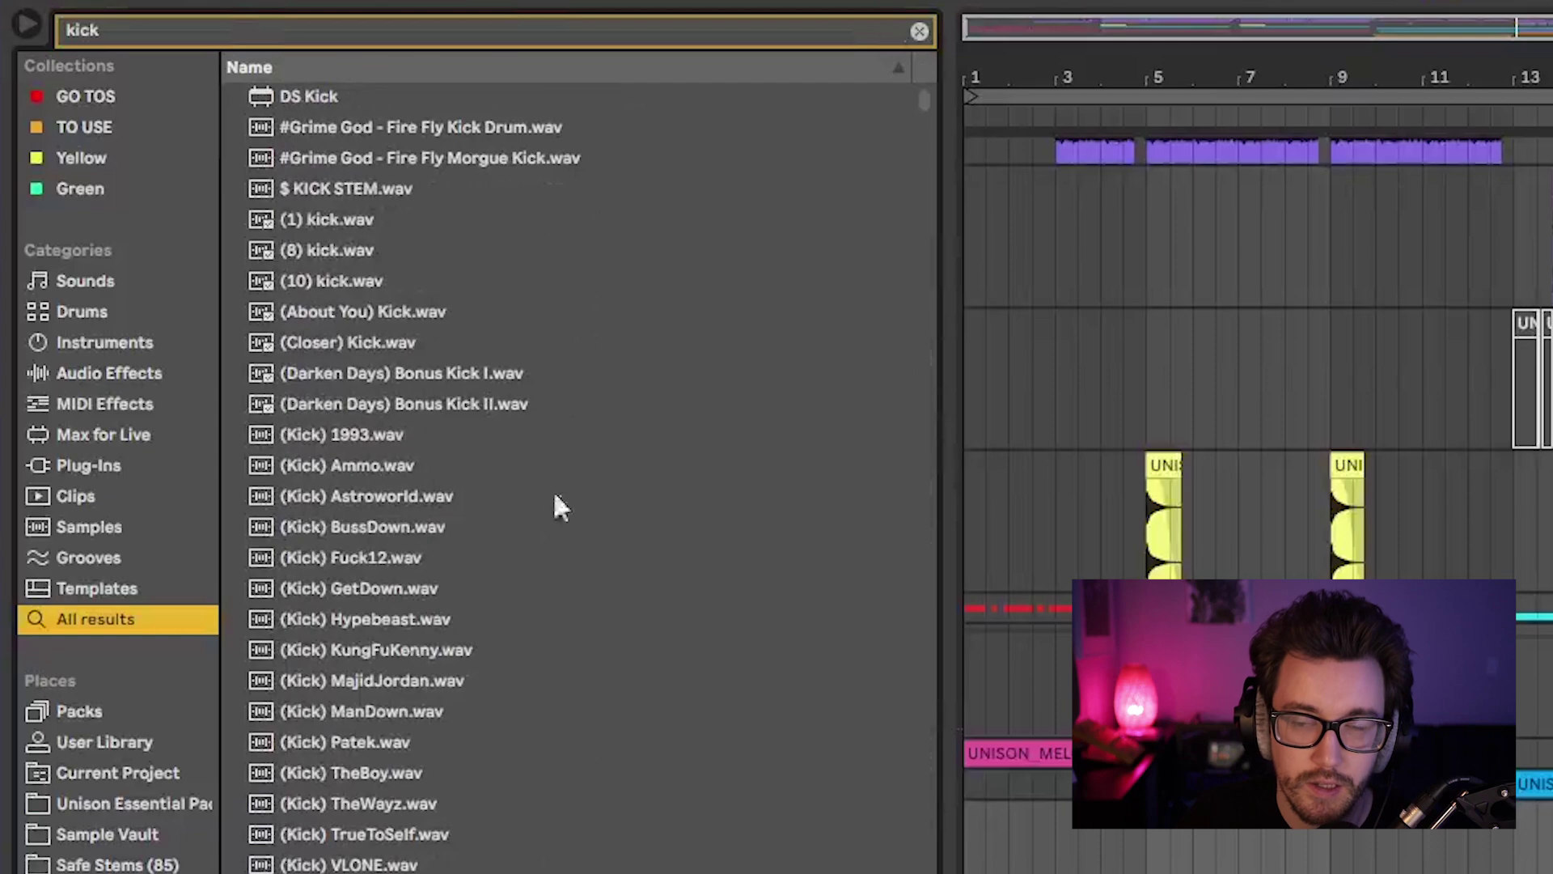